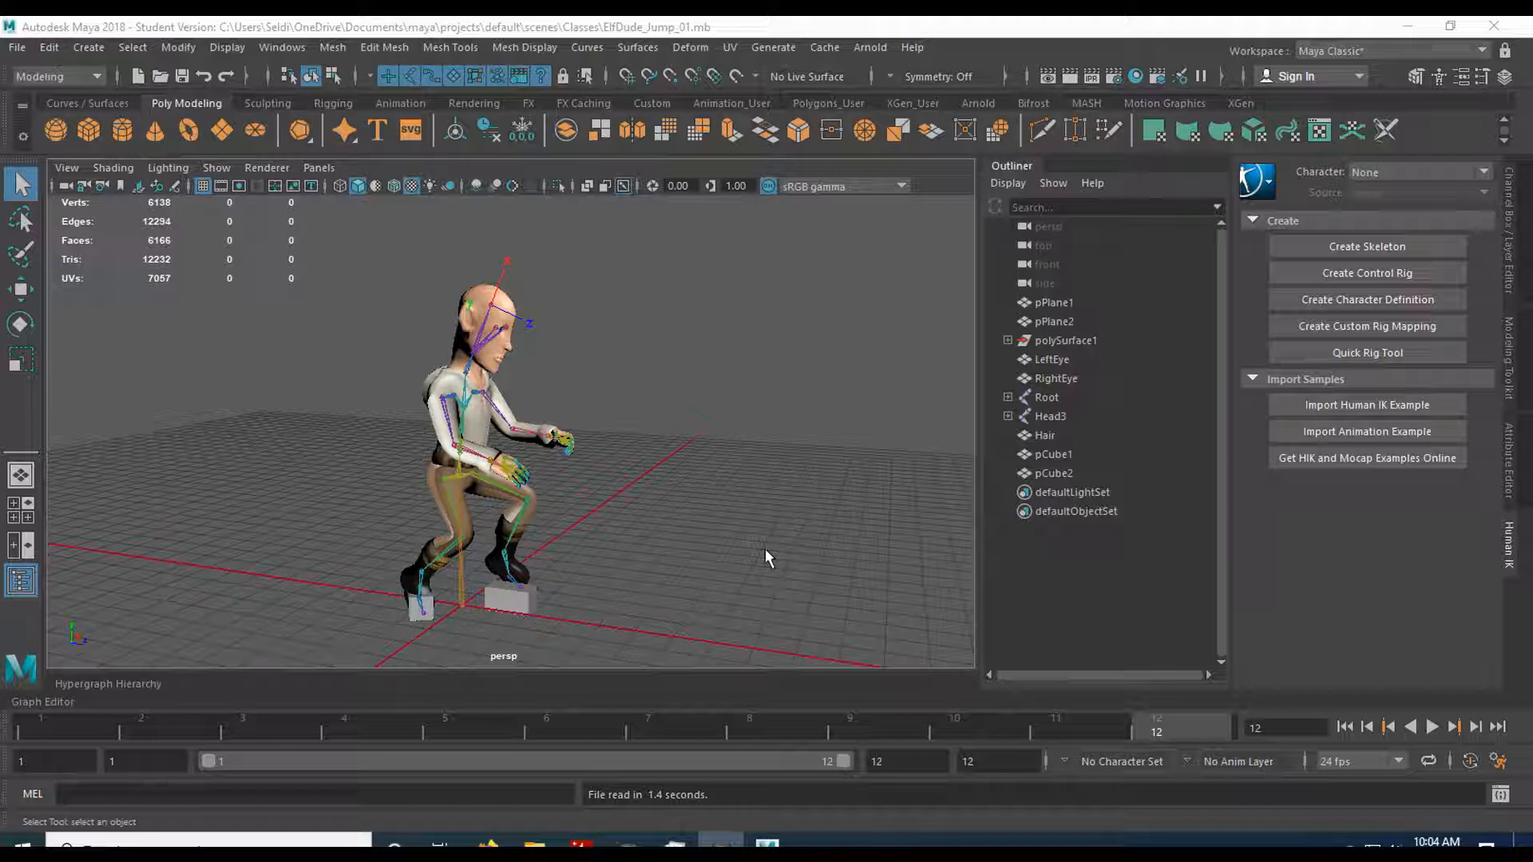
- Set the animation start time to frame 12
{"action": "left_click_drag", "start_coordinate": [624, 522], "coordinate": [551, 519], "text": "alt"}
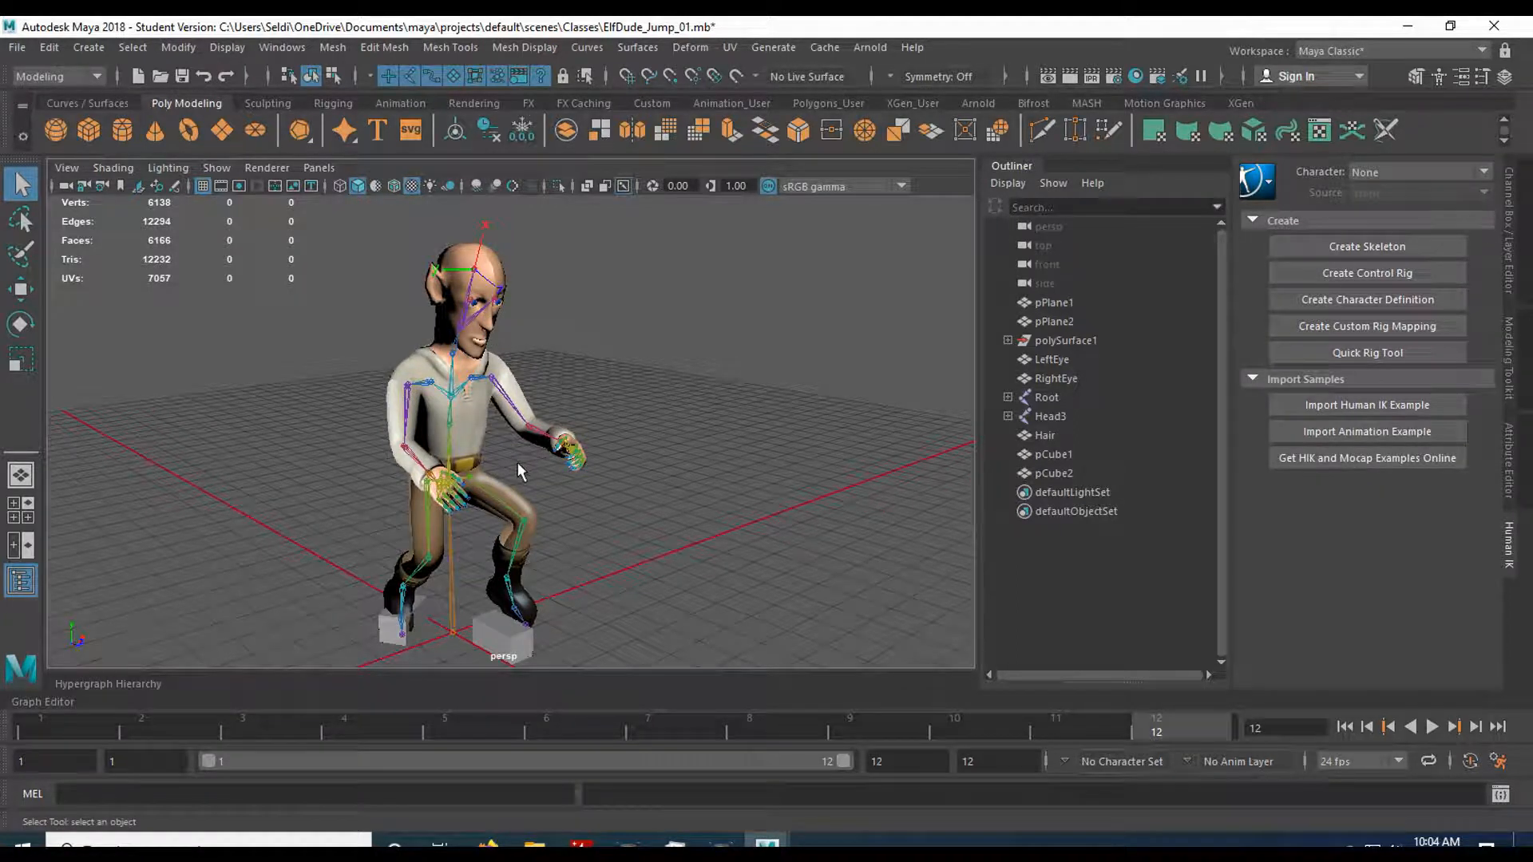
{"action": "left_click_drag", "start_coordinate": [517, 478], "coordinate": [594, 476], "text": "alt"}
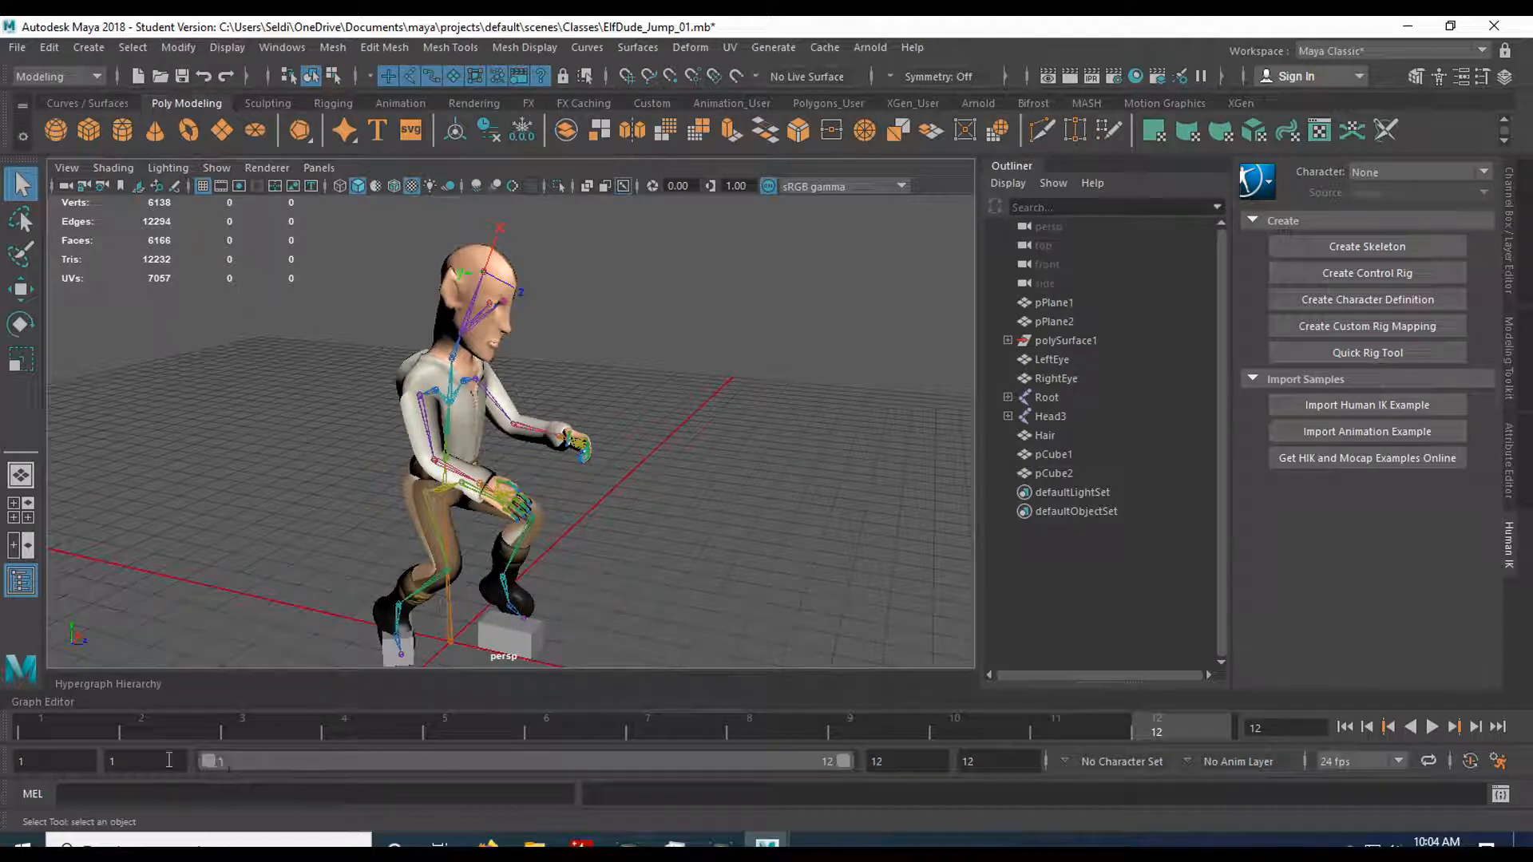
{"action": "left_click", "coordinate": [81, 763]}
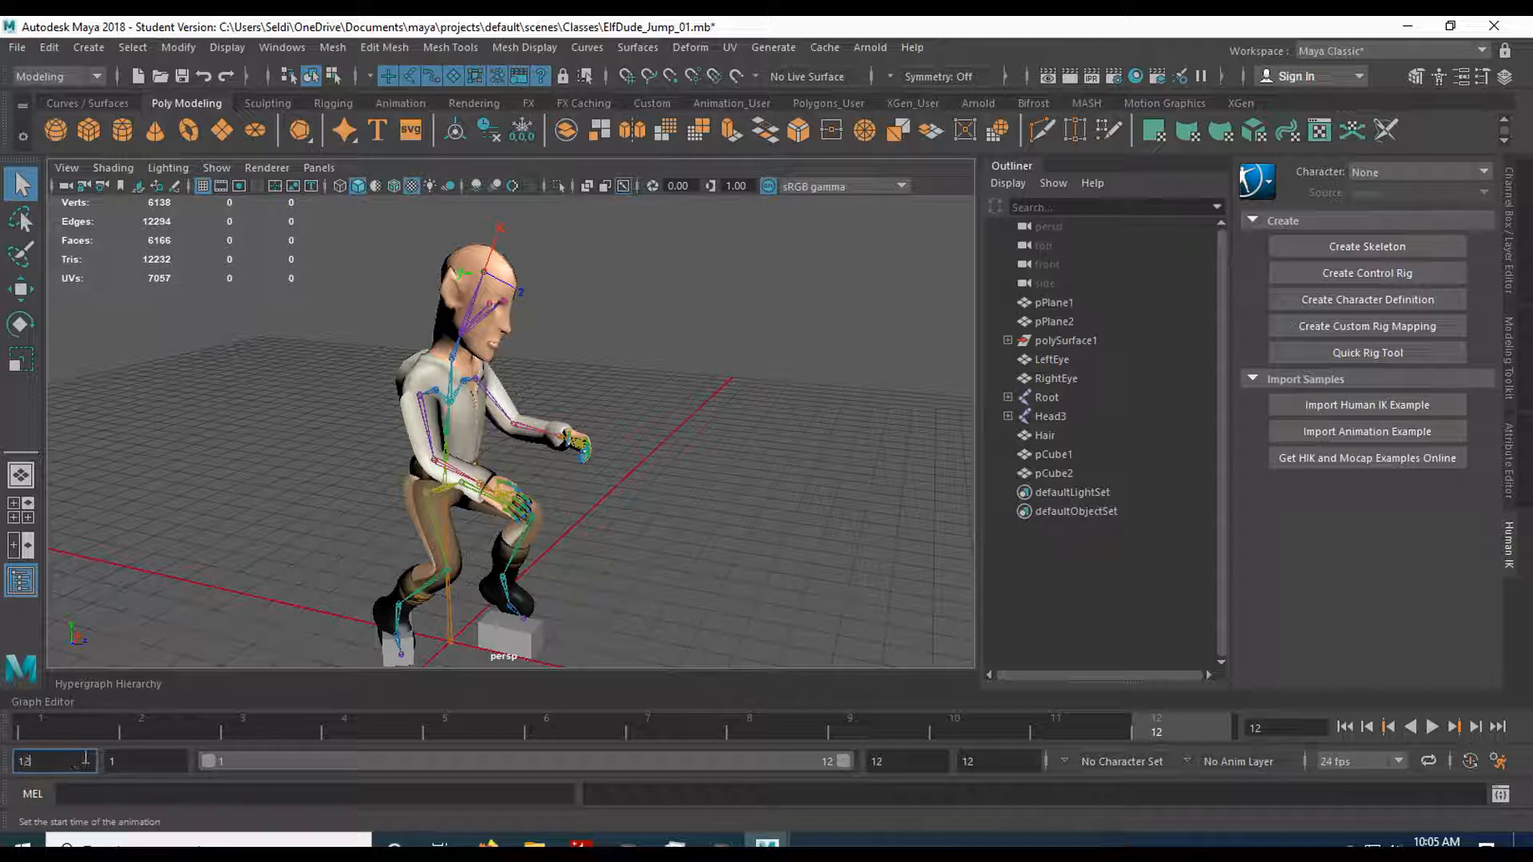
{"action": "type", "text": "12"}
{"action": "key", "text": "Return"}
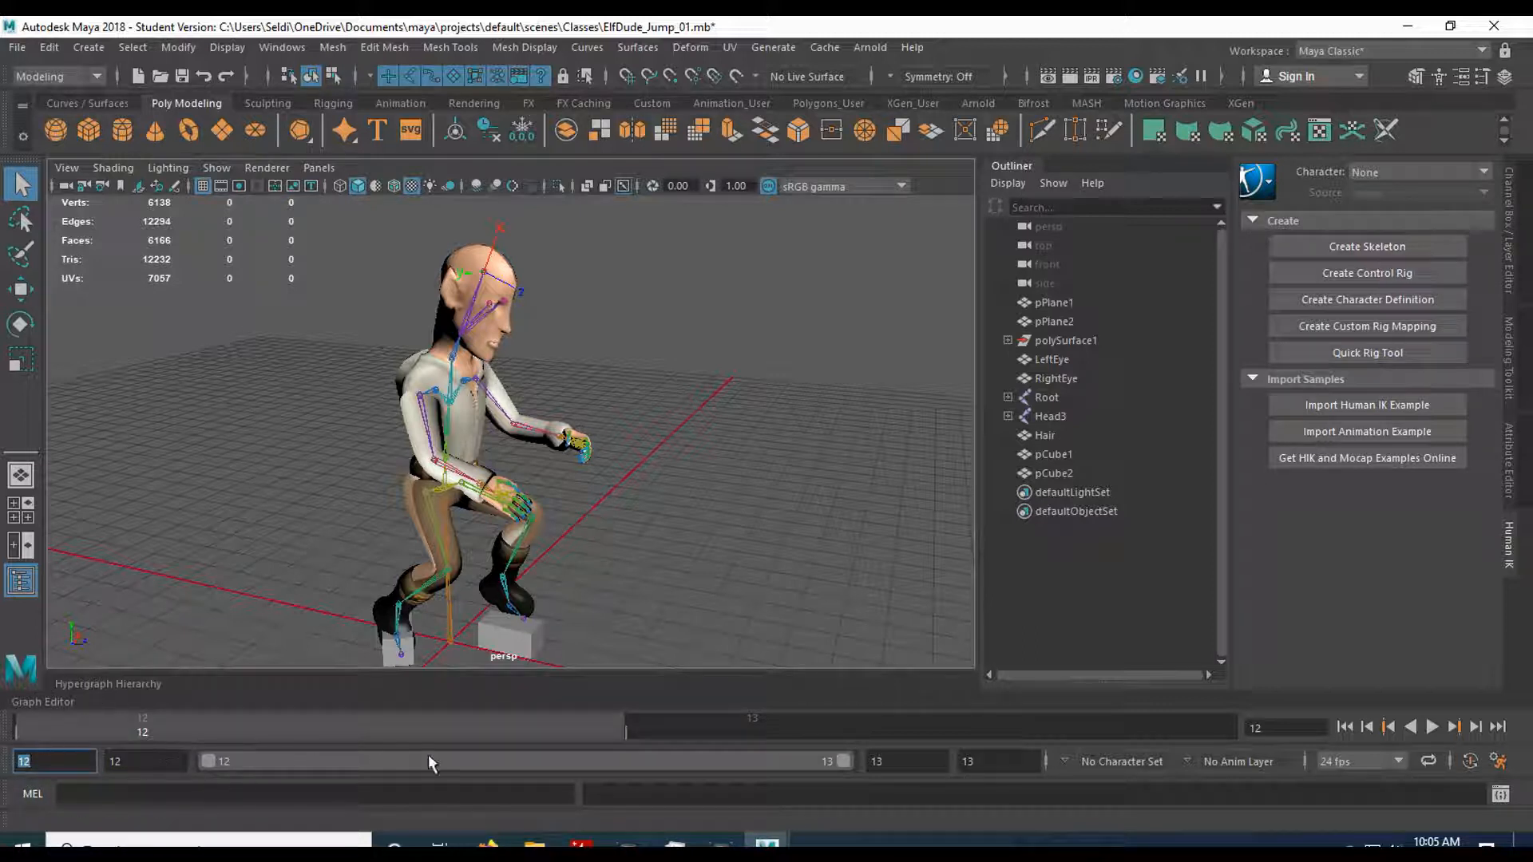
- Set the animation end time to frame 18
{"action": "left_click", "coordinate": [964, 762]}
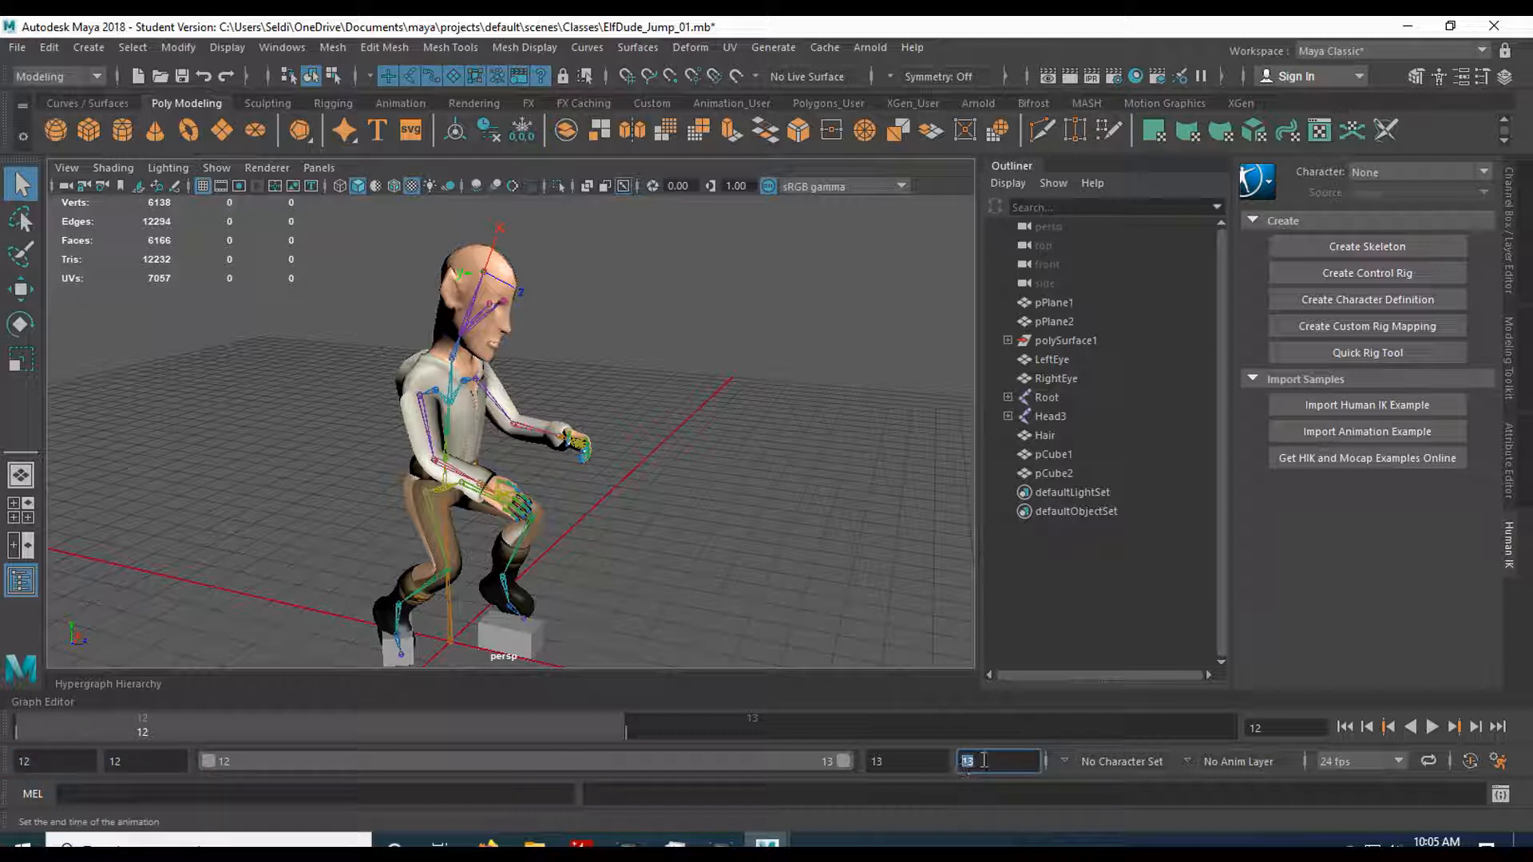
{"action": "type", "text": "18"}
{"action": "key", "text": "Return"}
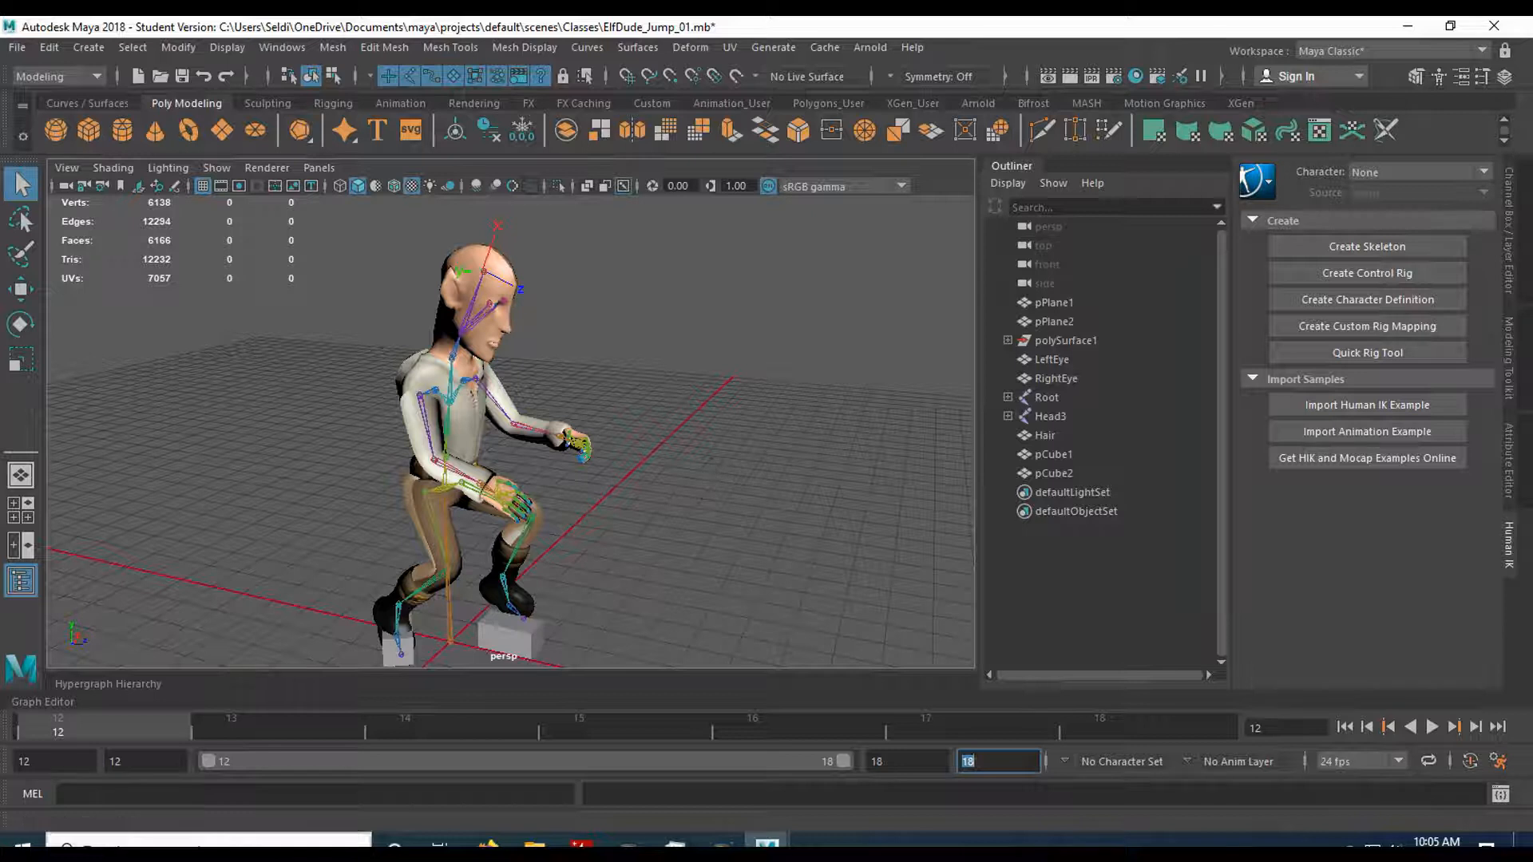
- Switch to the Calculator app, move its window off the character, and add 12 and 60
{"action": "key", "text": "XF86Calculator"}
{"action": "left_click_drag", "start_coordinate": [471, 310], "coordinate": [1022, 165]}
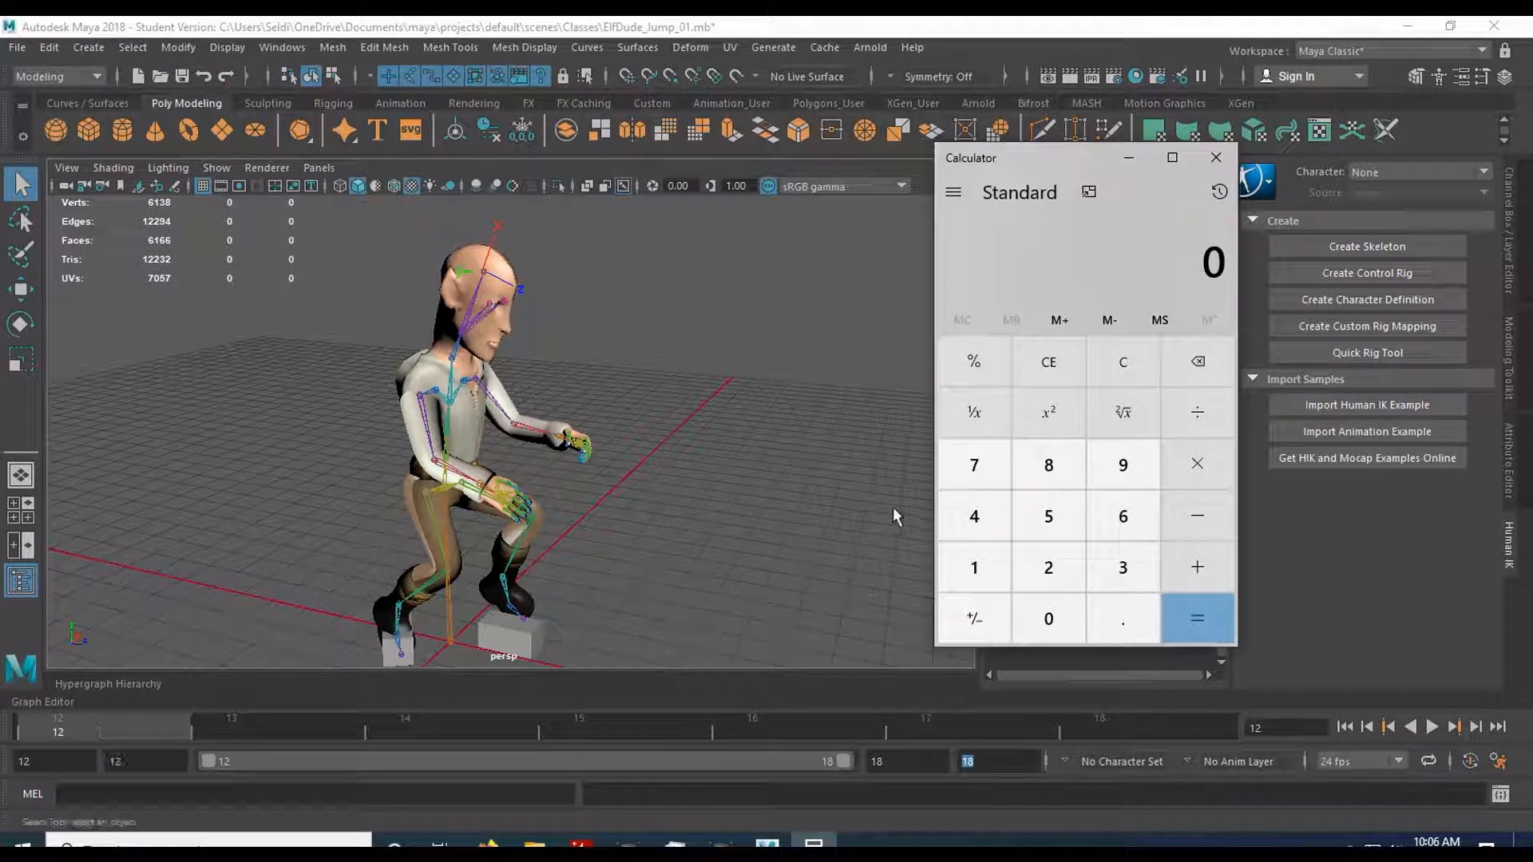
{"action": "left_click", "coordinate": [975, 577]}
{"action": "left_click", "coordinate": [1049, 568]}
{"action": "left_click", "coordinate": [1190, 567]}
{"action": "left_click", "coordinate": [1122, 516]}
{"action": "left_click", "coordinate": [1058, 620]}
{"action": "left_click", "coordinate": [1185, 610]}
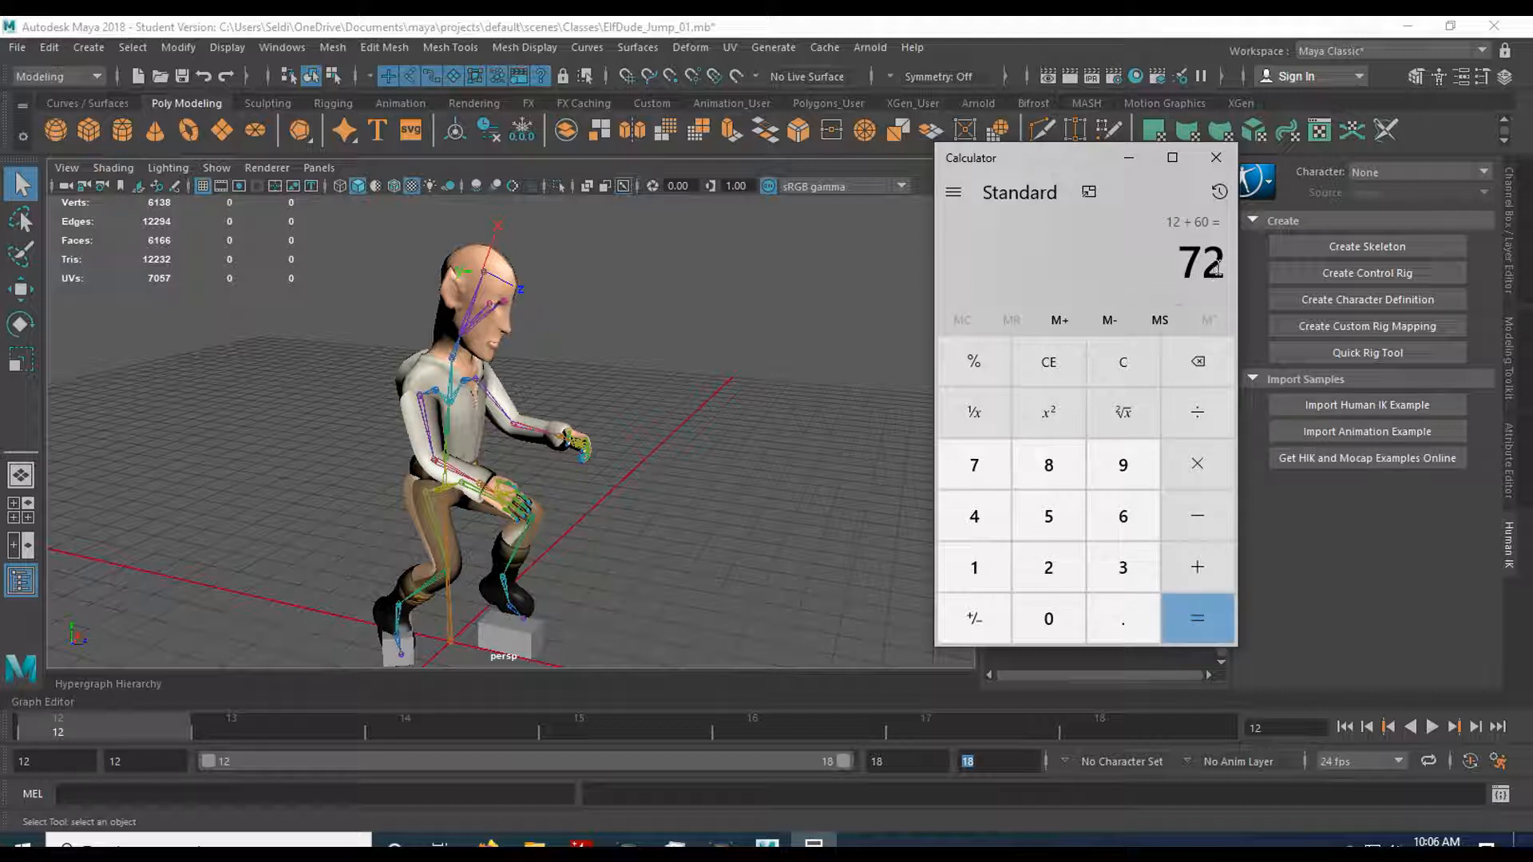
- Return to Maya and set the animation end time to frame 72
{"action": "left_click", "coordinate": [996, 764]}
{"action": "type", "text": "72"}
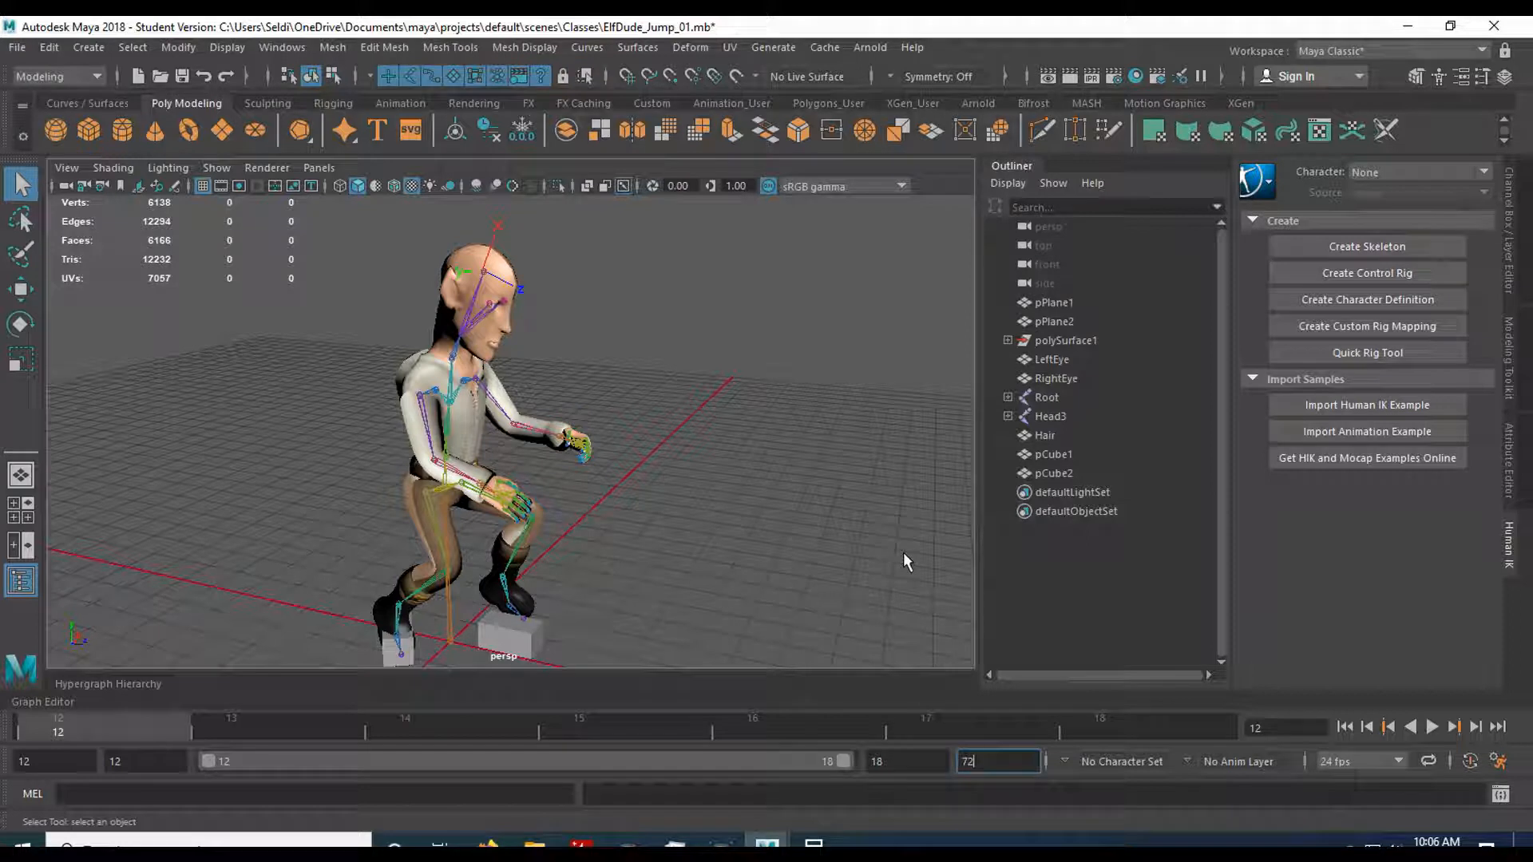
{"action": "key", "text": "Return"}
{"action": "left_click_drag", "start_coordinate": [271, 761], "coordinate": [917, 758]}
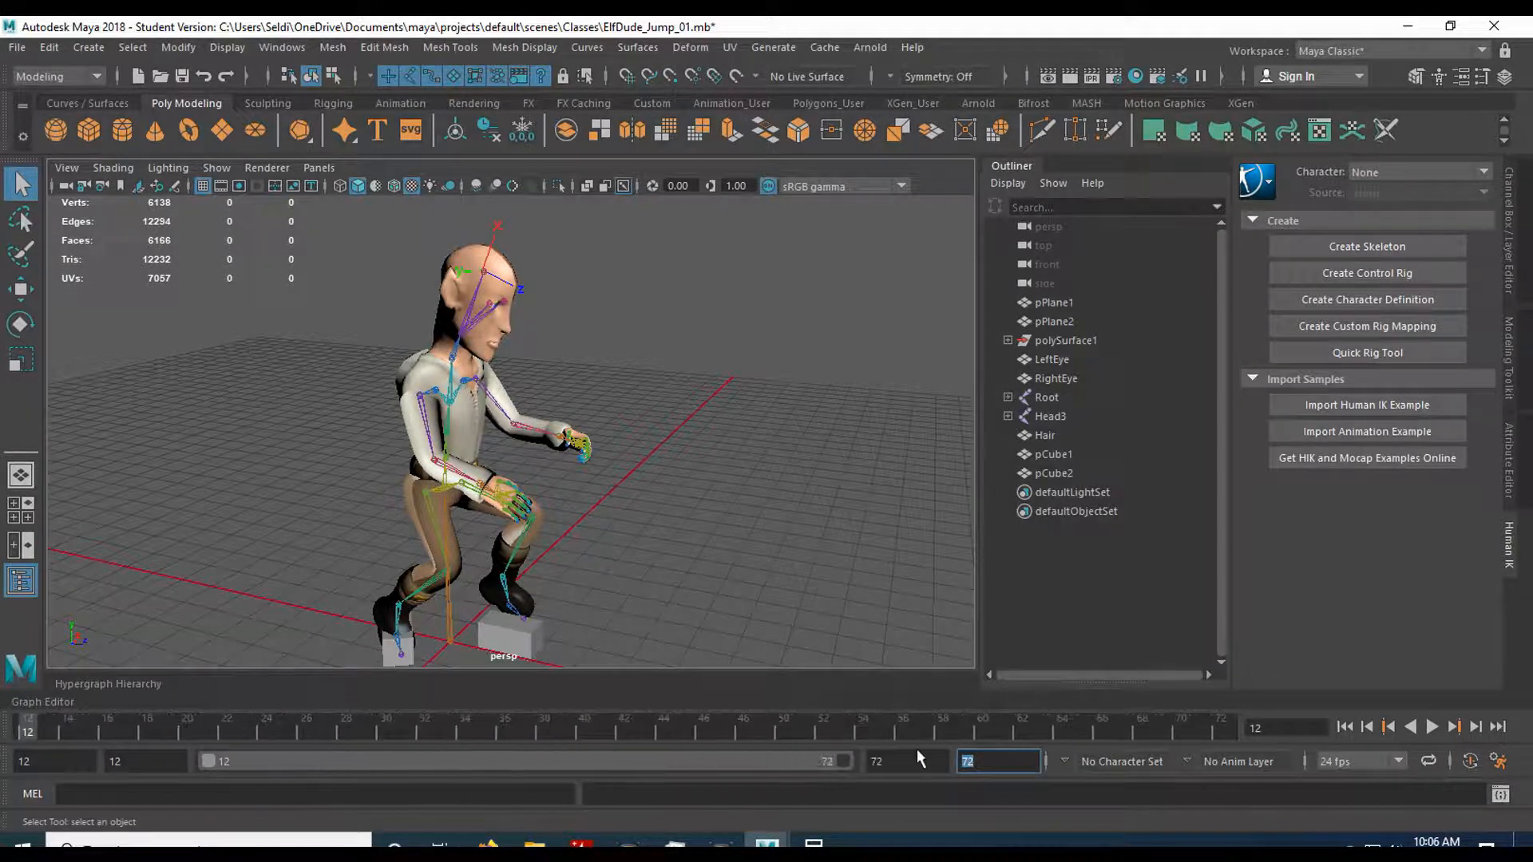
- Play the existing animation and scrub the timeline back to frame 12
{"action": "left_click", "coordinate": [918, 761]}
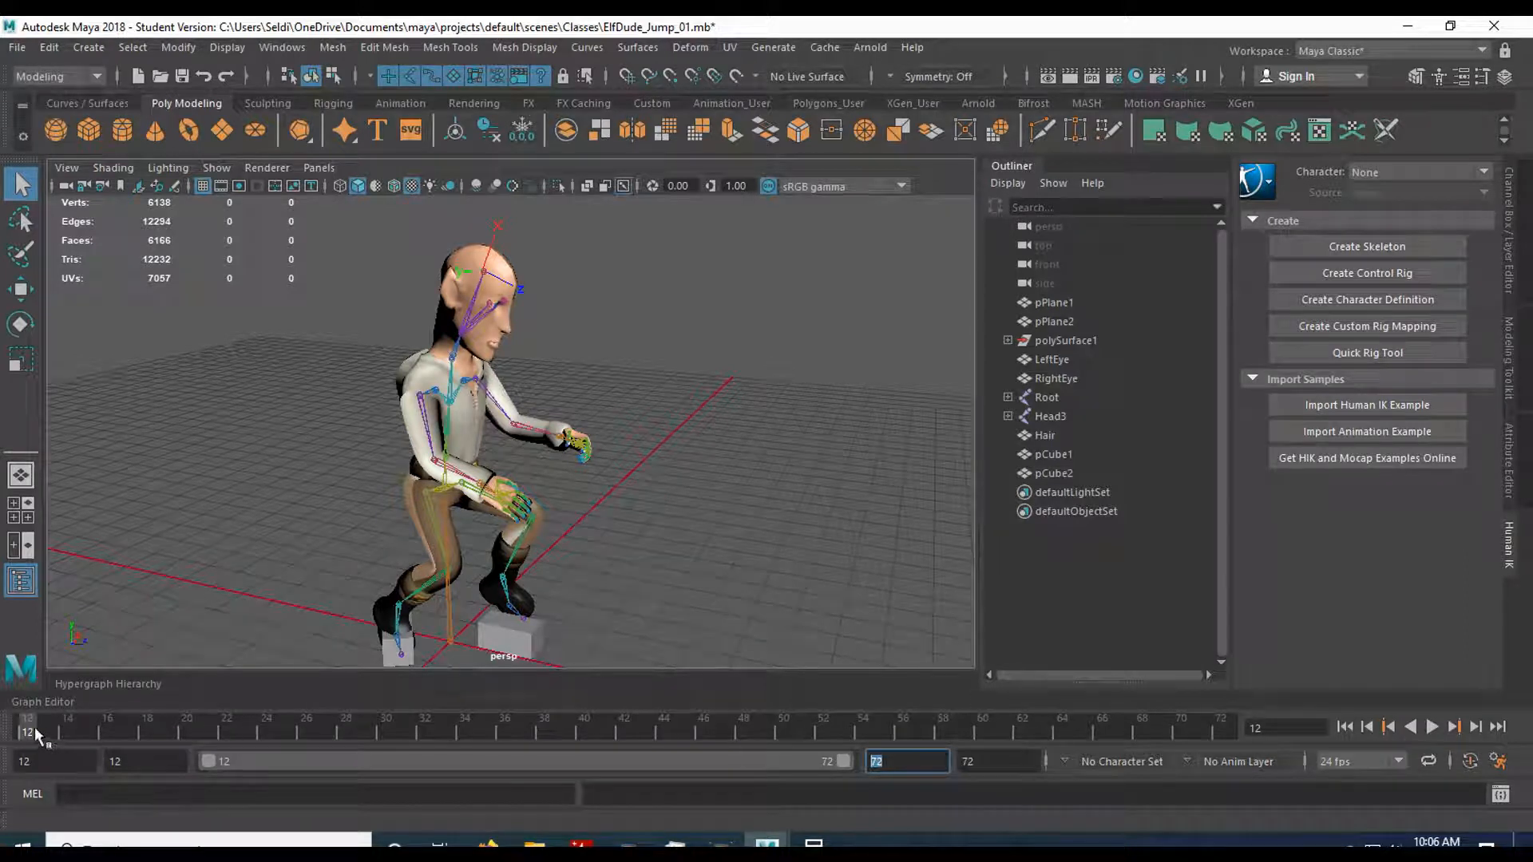
{"action": "key", "text": "alt+v"}
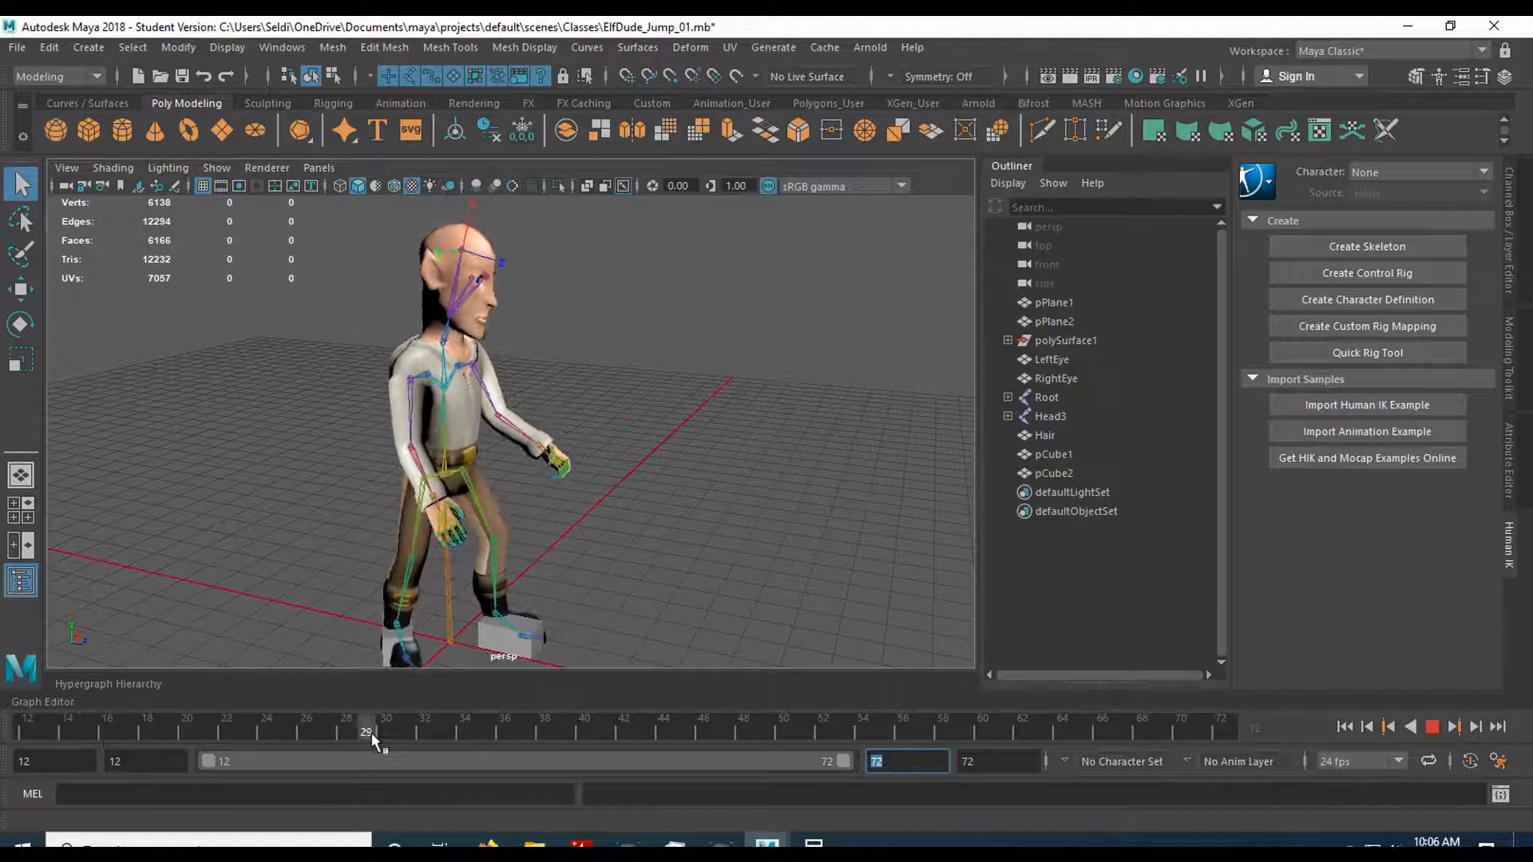
{"action": "left_click_drag", "start_coordinate": [1222, 733], "coordinate": [3, 726]}
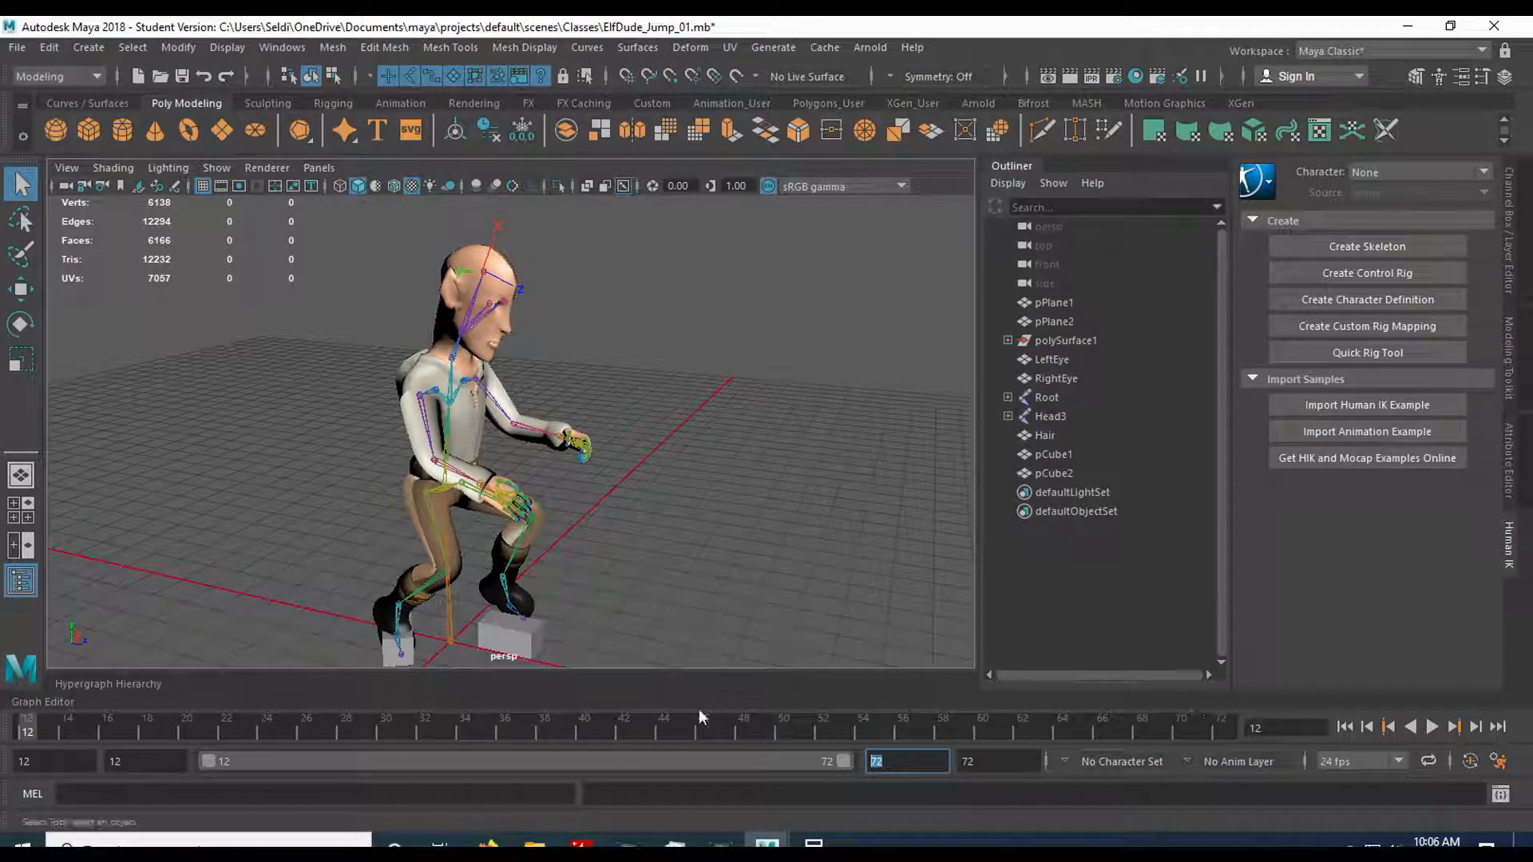
- Select the character's Root joint and extend the selection to its whole hierarchy
{"action": "left_click", "coordinate": [453, 614]}
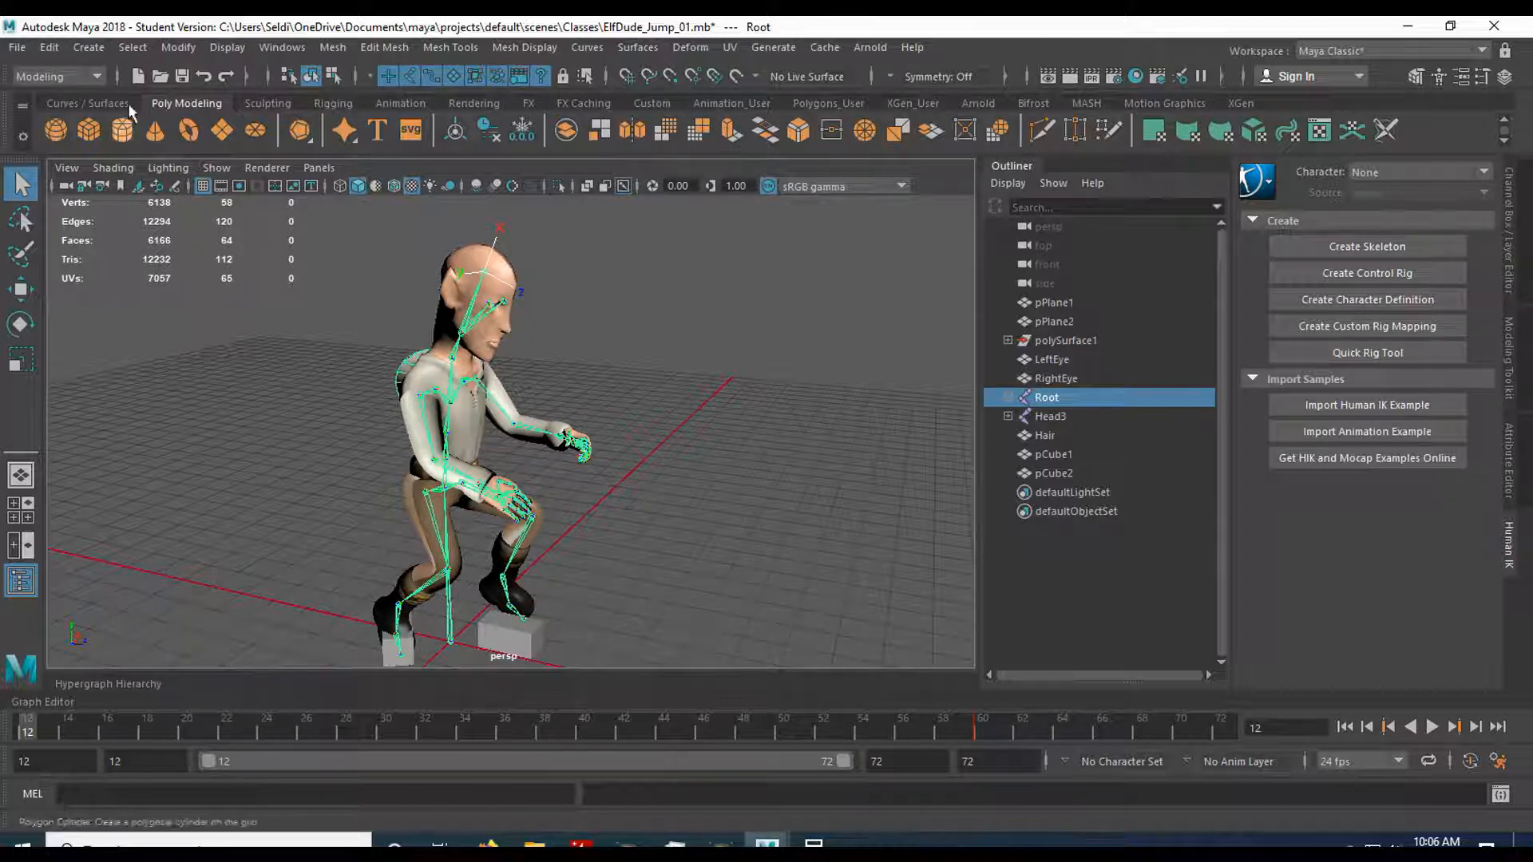
{"action": "left_click", "coordinate": [131, 46]}
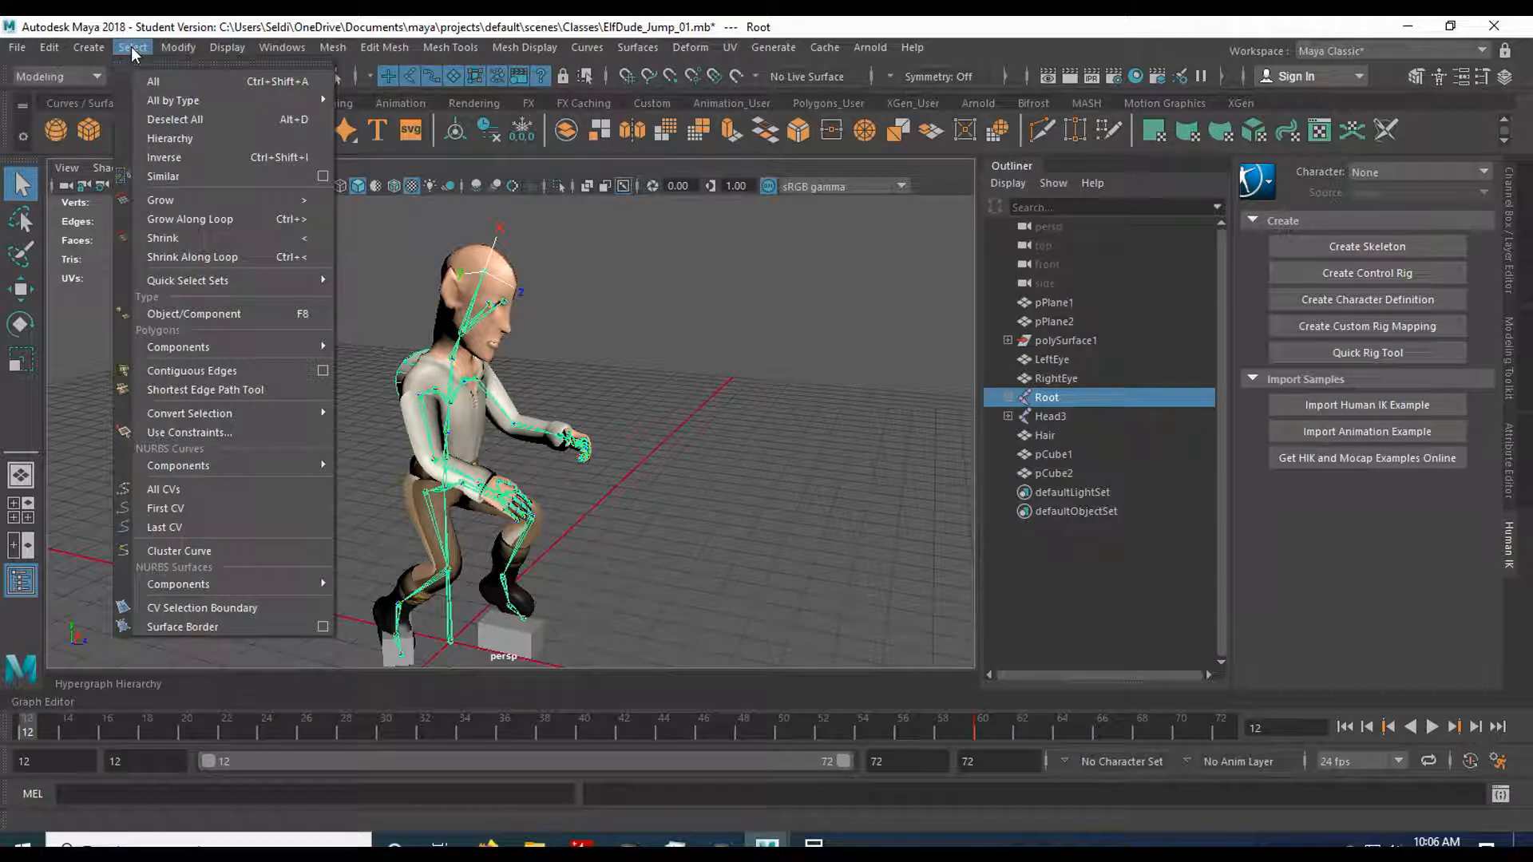
{"action": "left_click", "coordinate": [184, 139]}
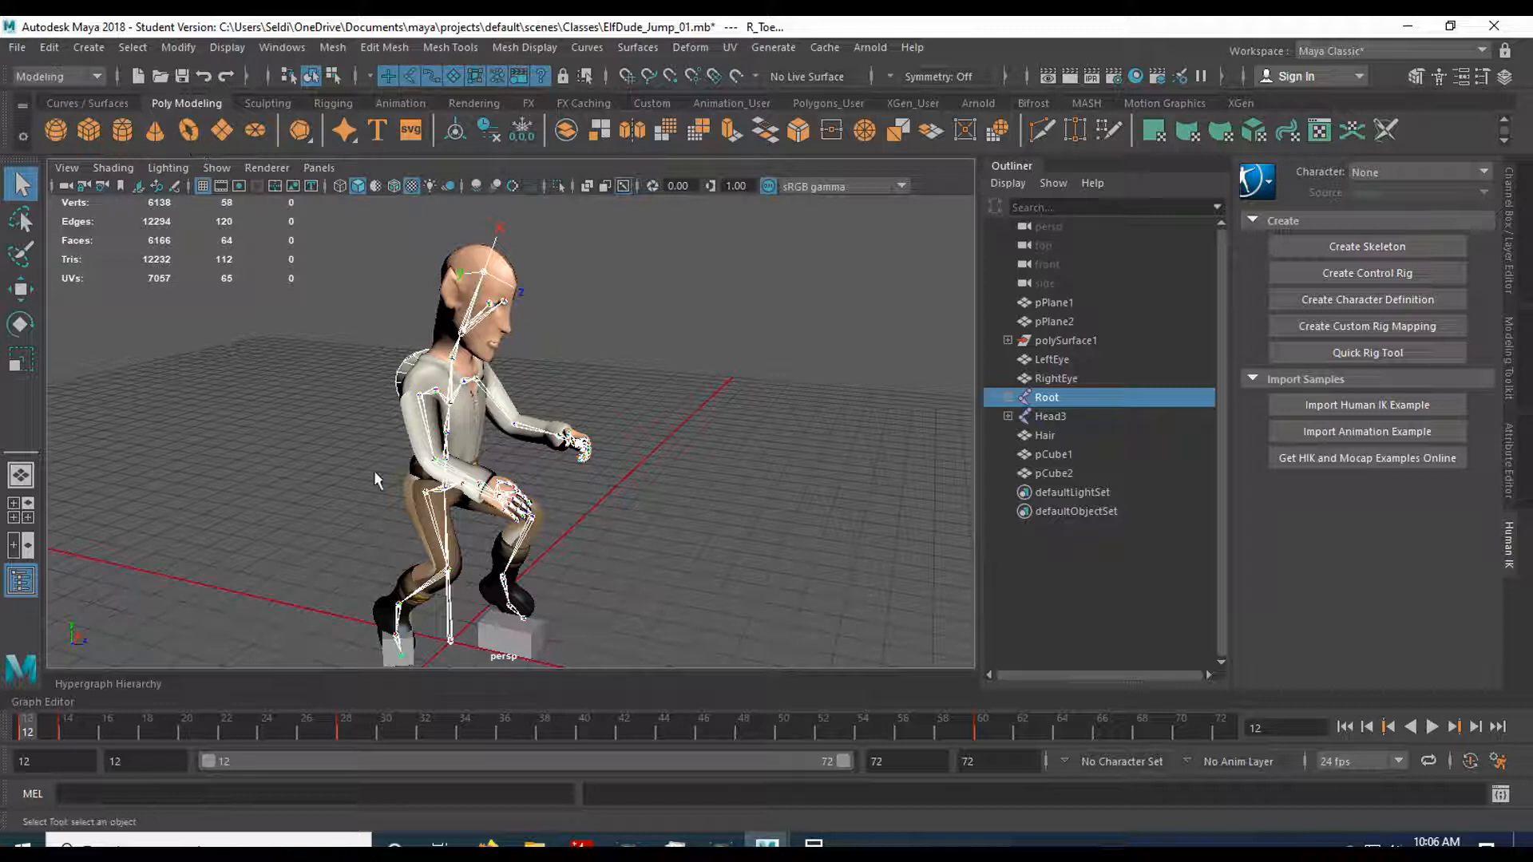
- Review the poses at the keyed frames and delete the skeleton's key at frame 14
{"action": "left_click", "coordinate": [357, 727]}
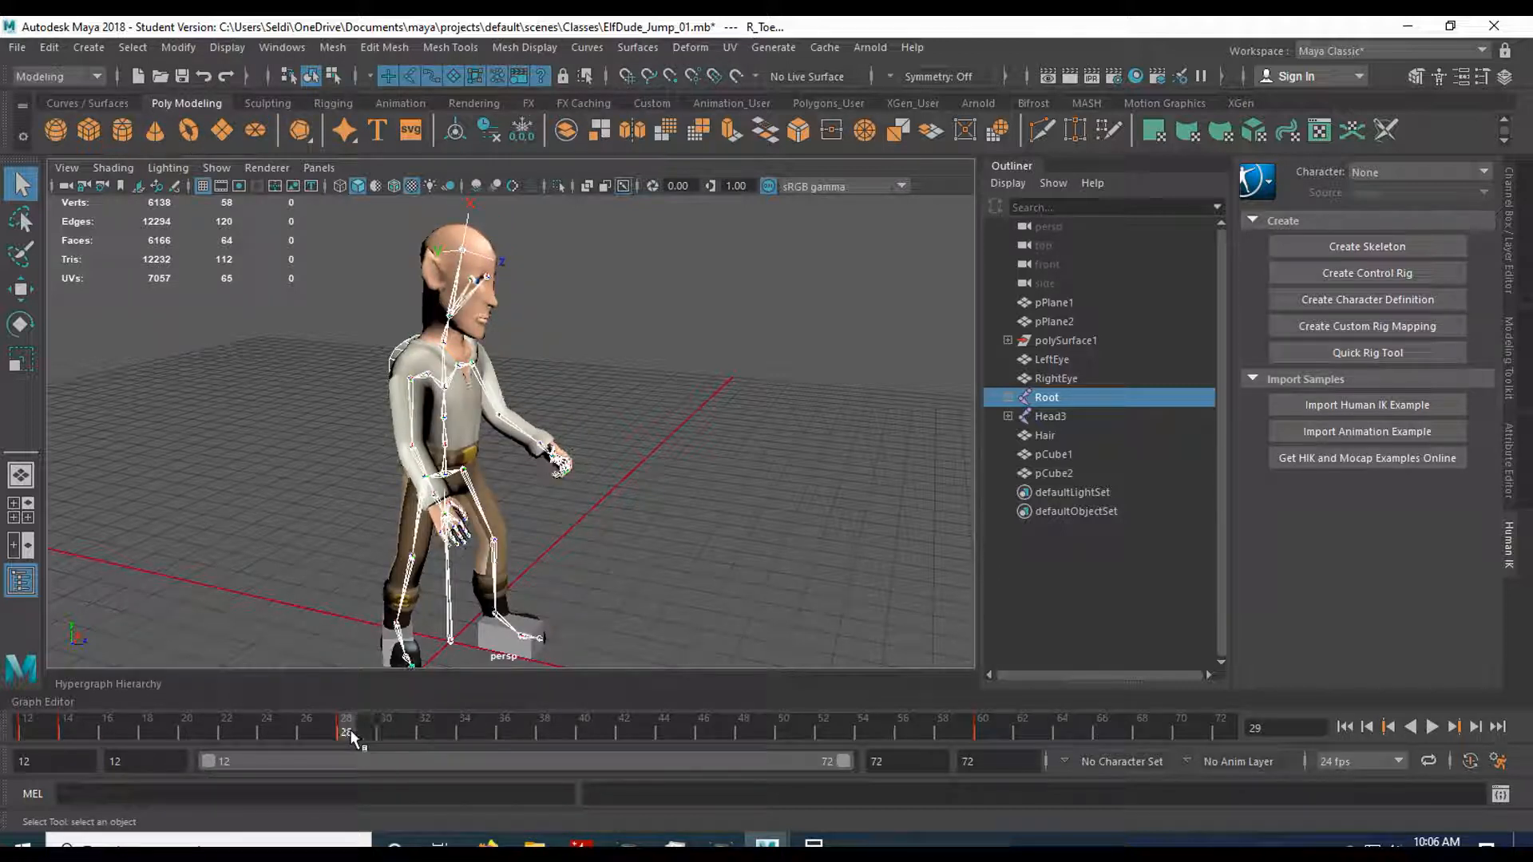
{"action": "left_click", "coordinate": [985, 727]}
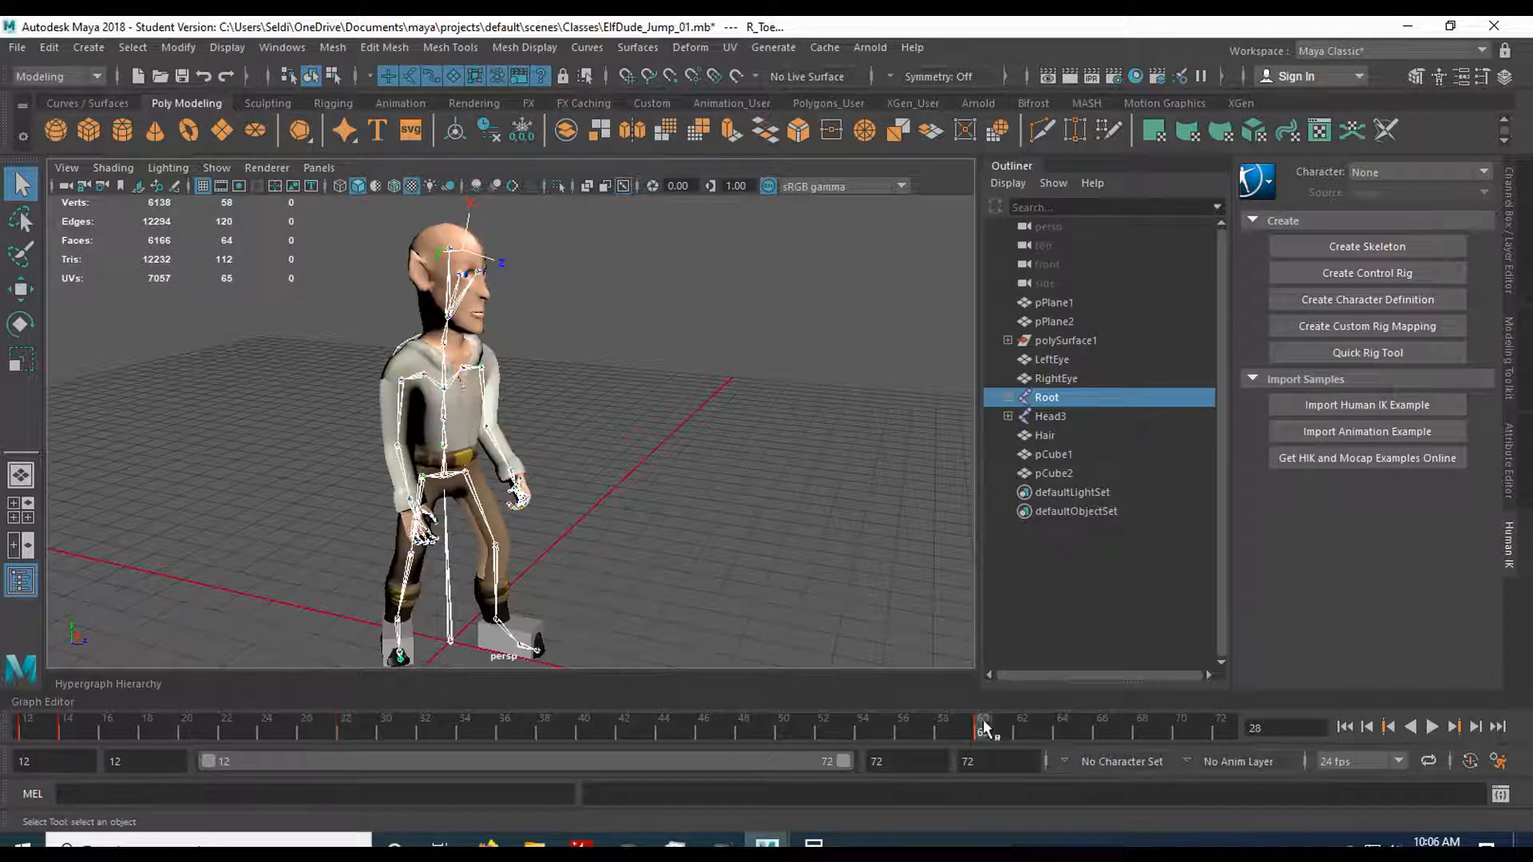
{"action": "left_click", "coordinate": [64, 728]}
{"action": "key", "text": "alt+v"}
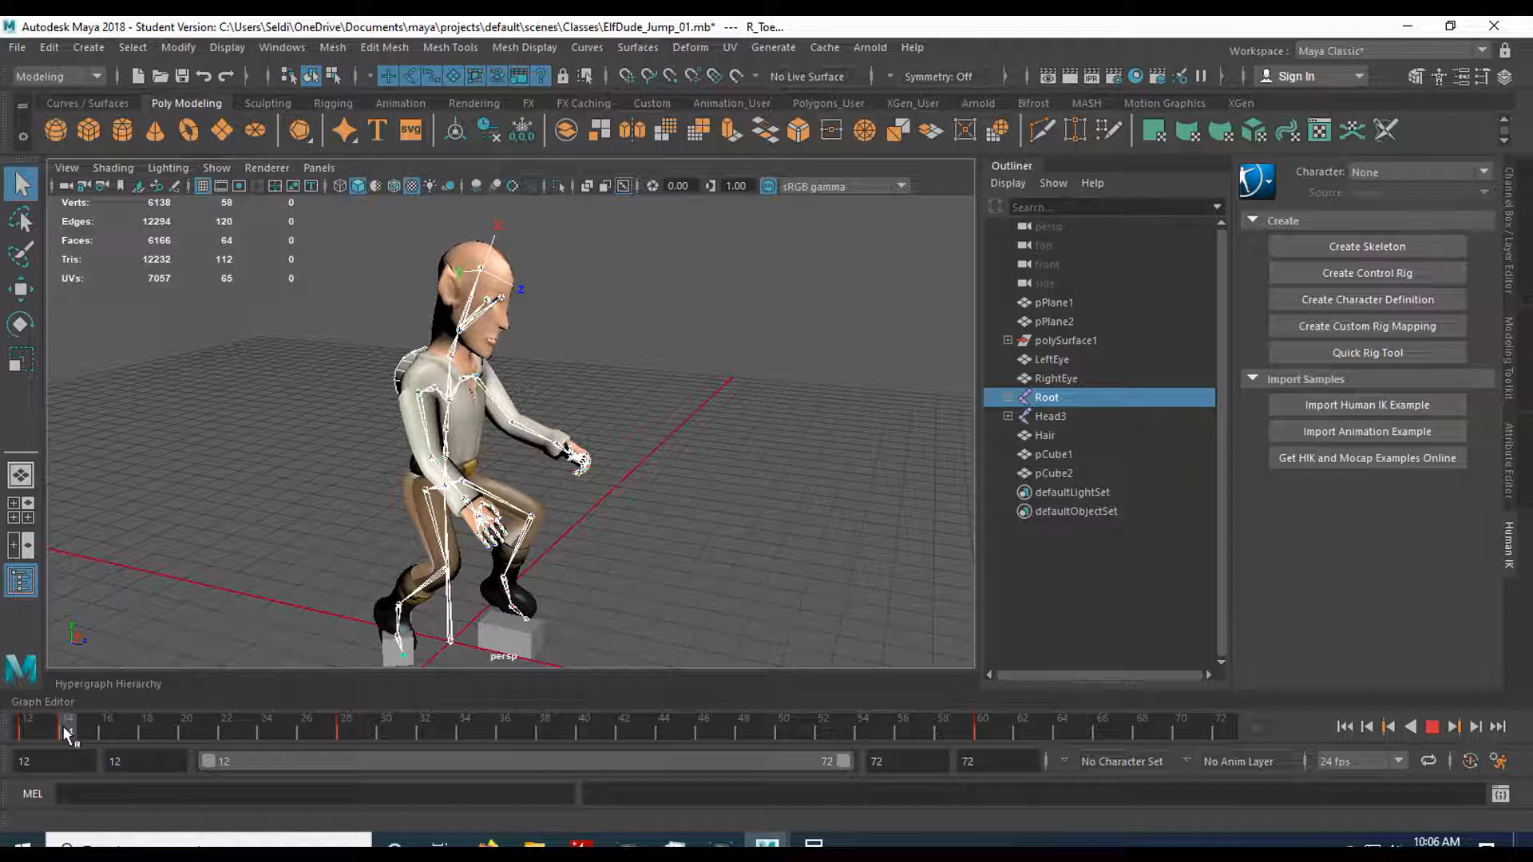
{"action": "left_click", "coordinate": [67, 732]}
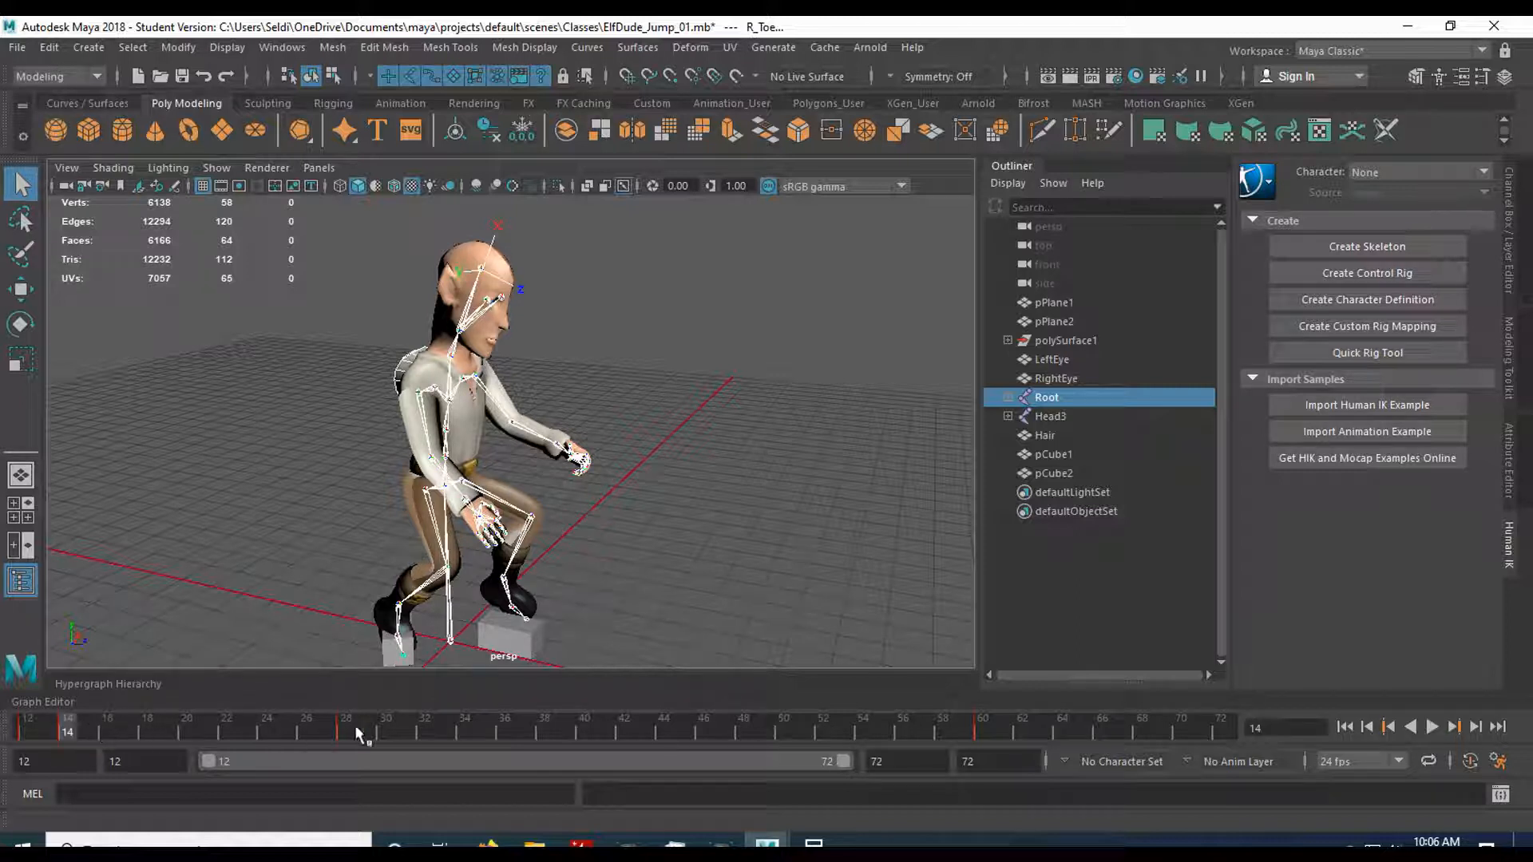
{"action": "right_click", "coordinate": [74, 725]}
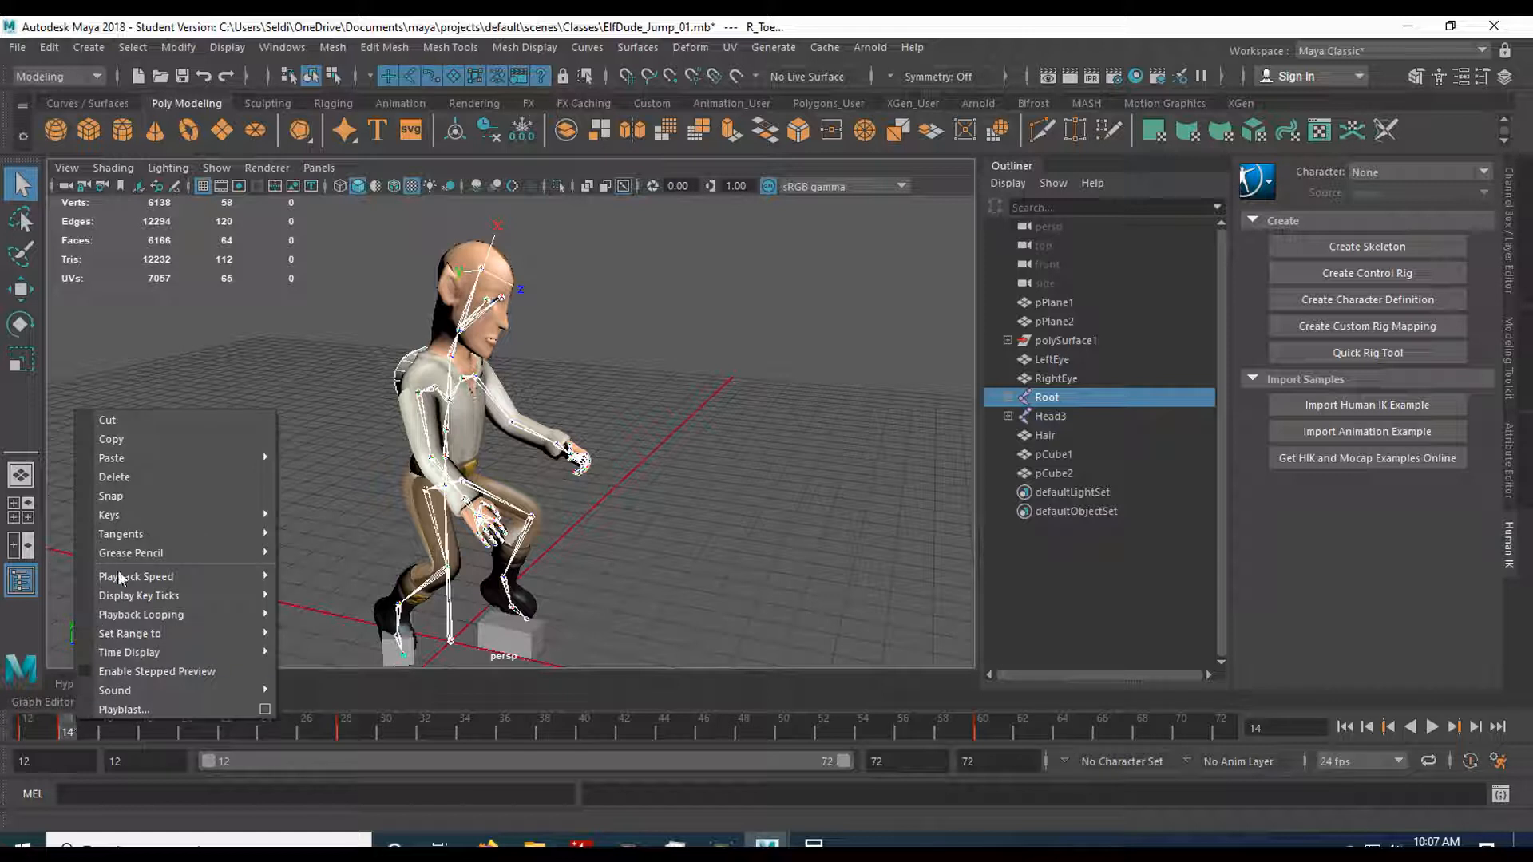
{"action": "left_click", "coordinate": [113, 477]}
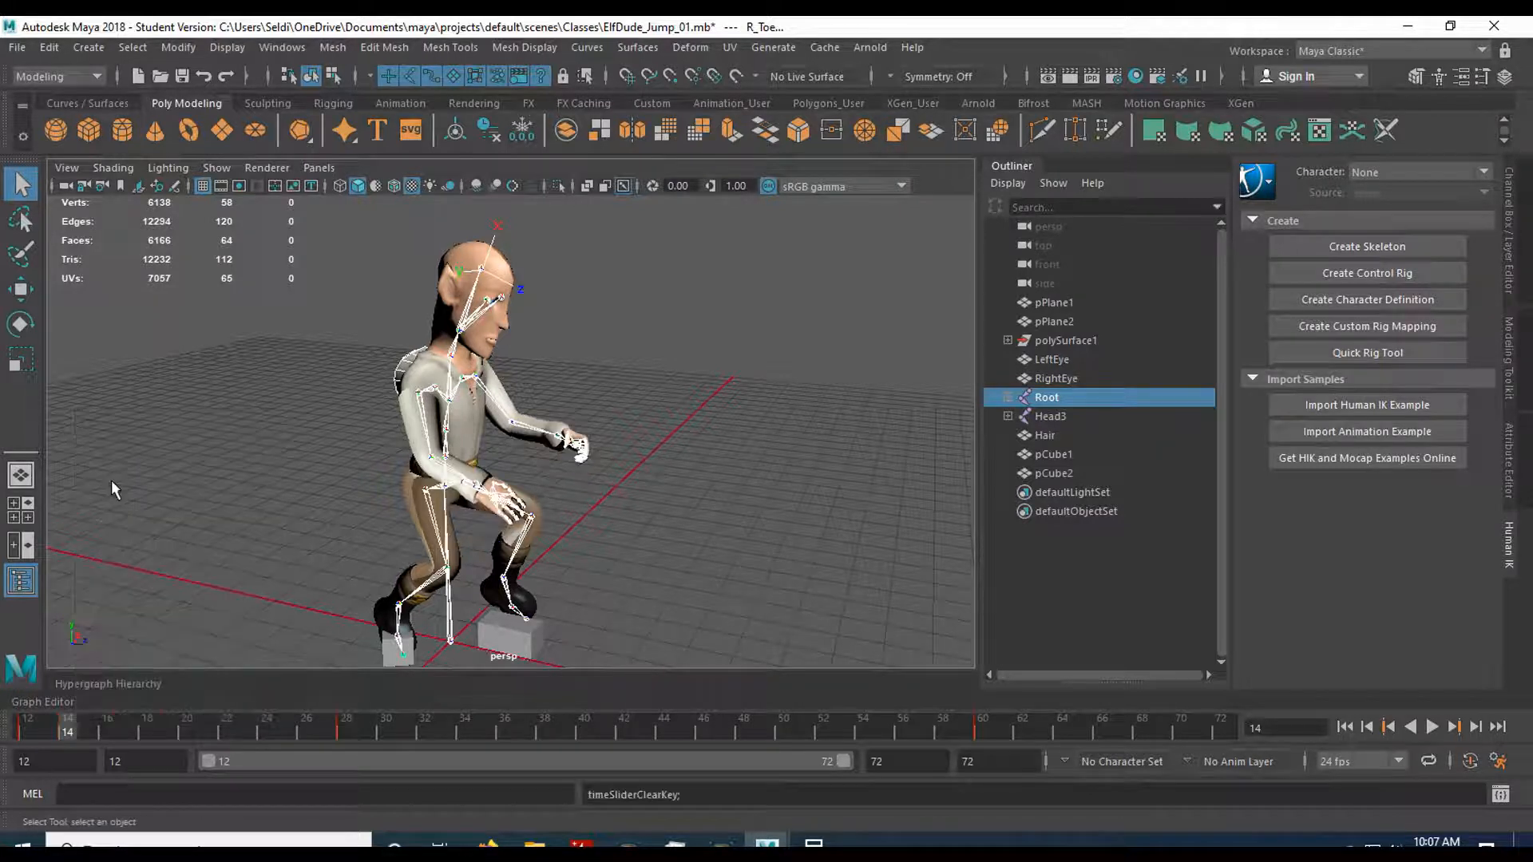
- Delete the selected skeleton's keys at frames 28 and 60
{"action": "left_click", "coordinate": [346, 726]}
{"action": "right_click", "coordinate": [350, 719]}
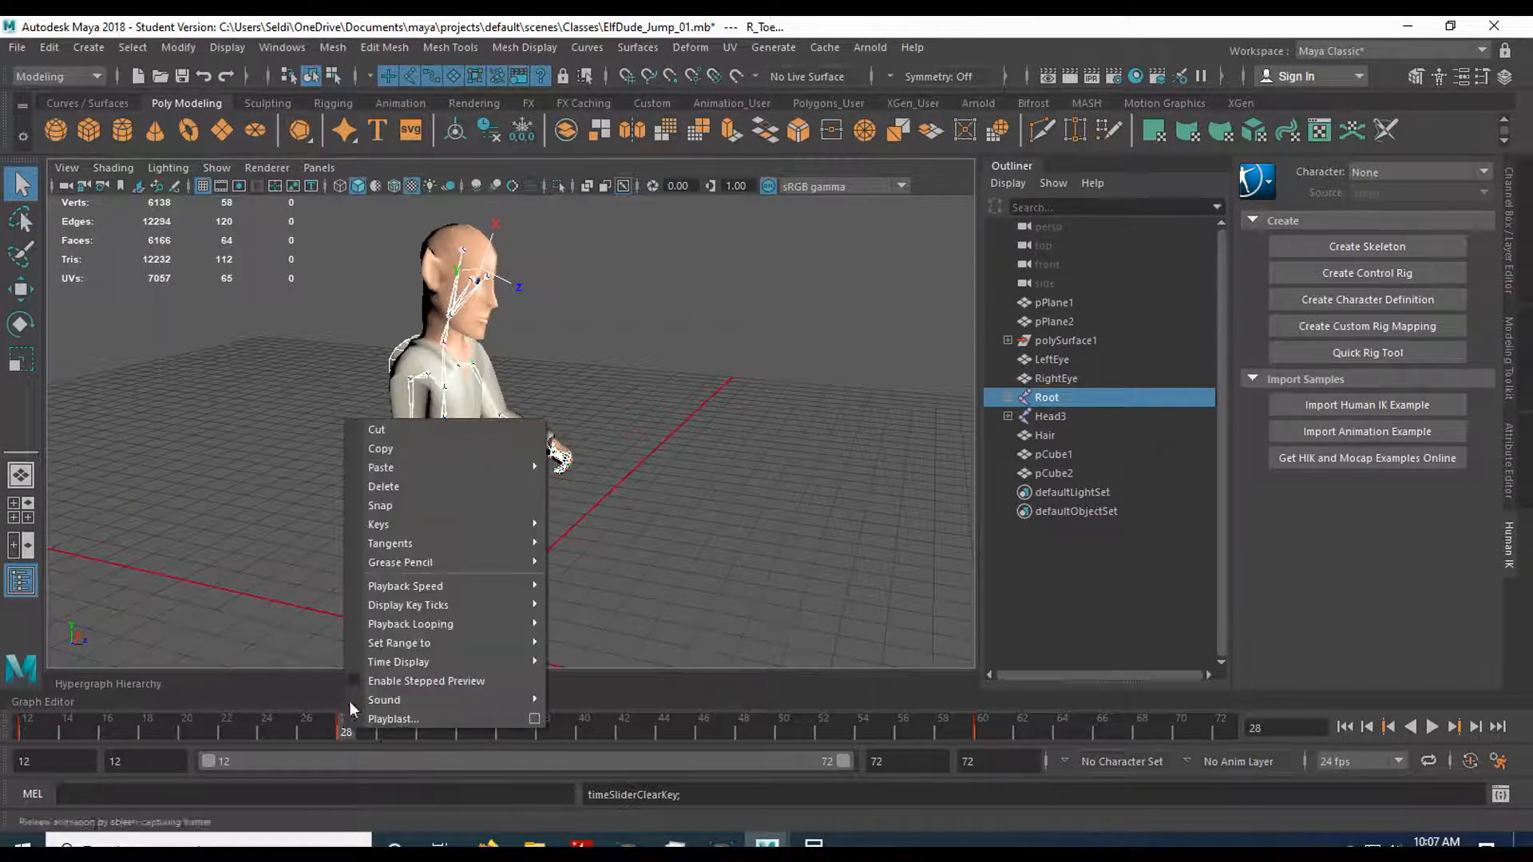
{"action": "left_click", "coordinate": [393, 491]}
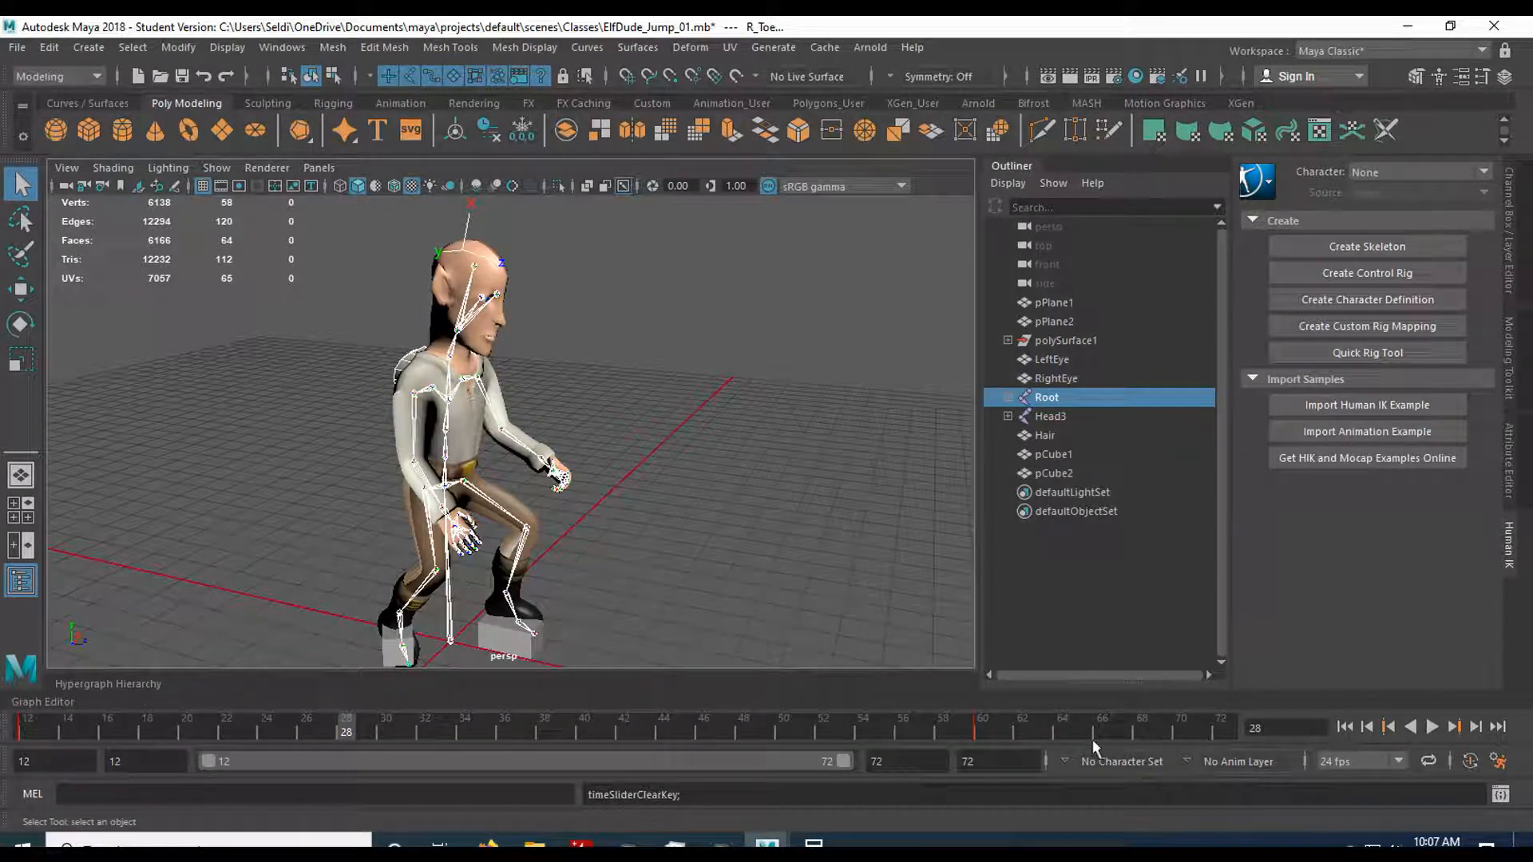
{"action": "left_click", "coordinate": [984, 725]}
{"action": "right_click", "coordinate": [984, 725]}
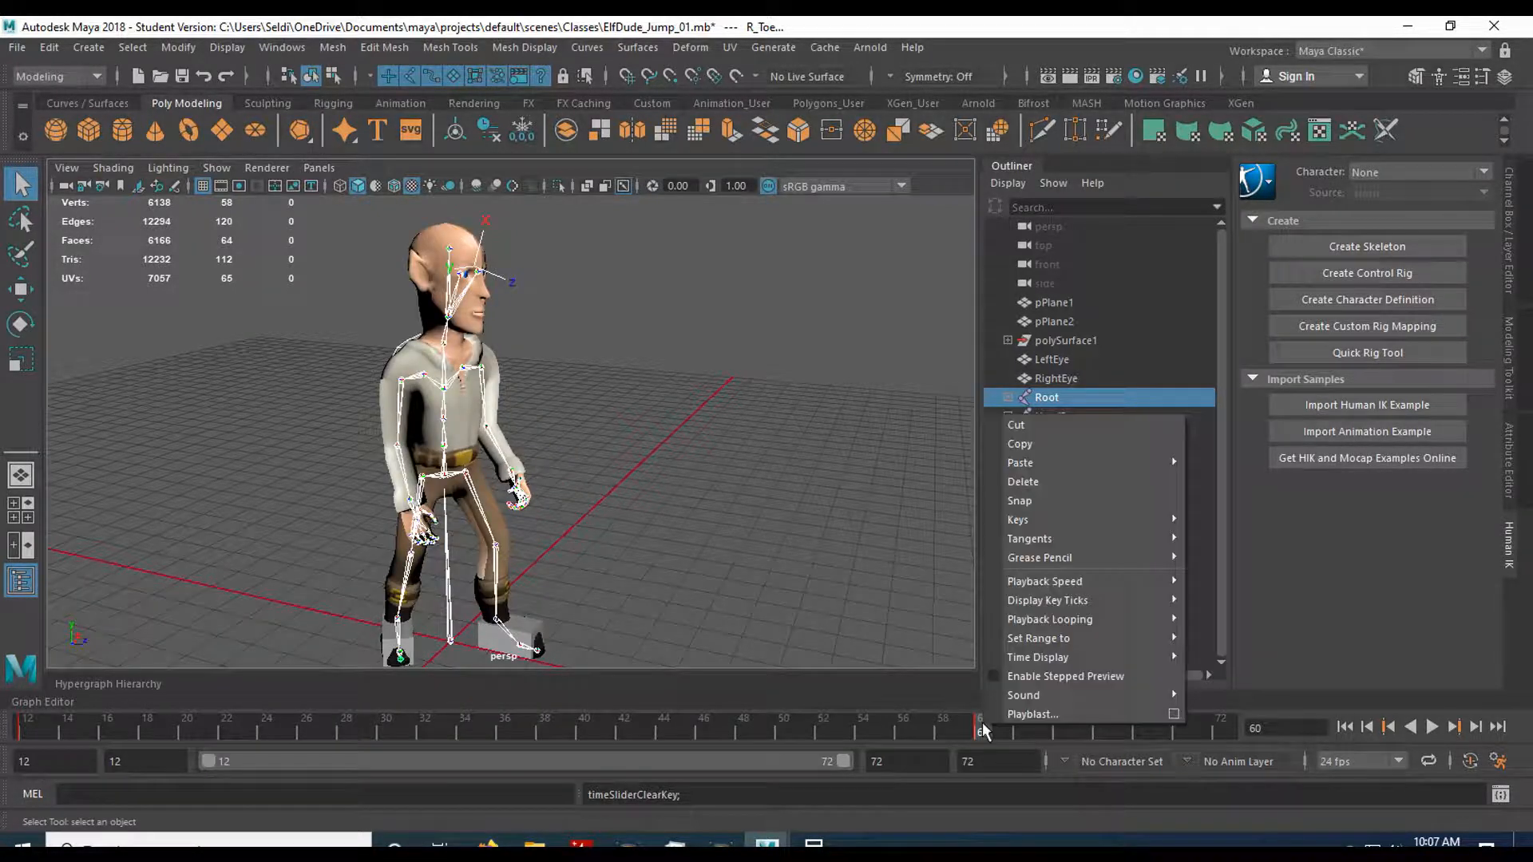
{"action": "left_click", "coordinate": [1032, 487]}
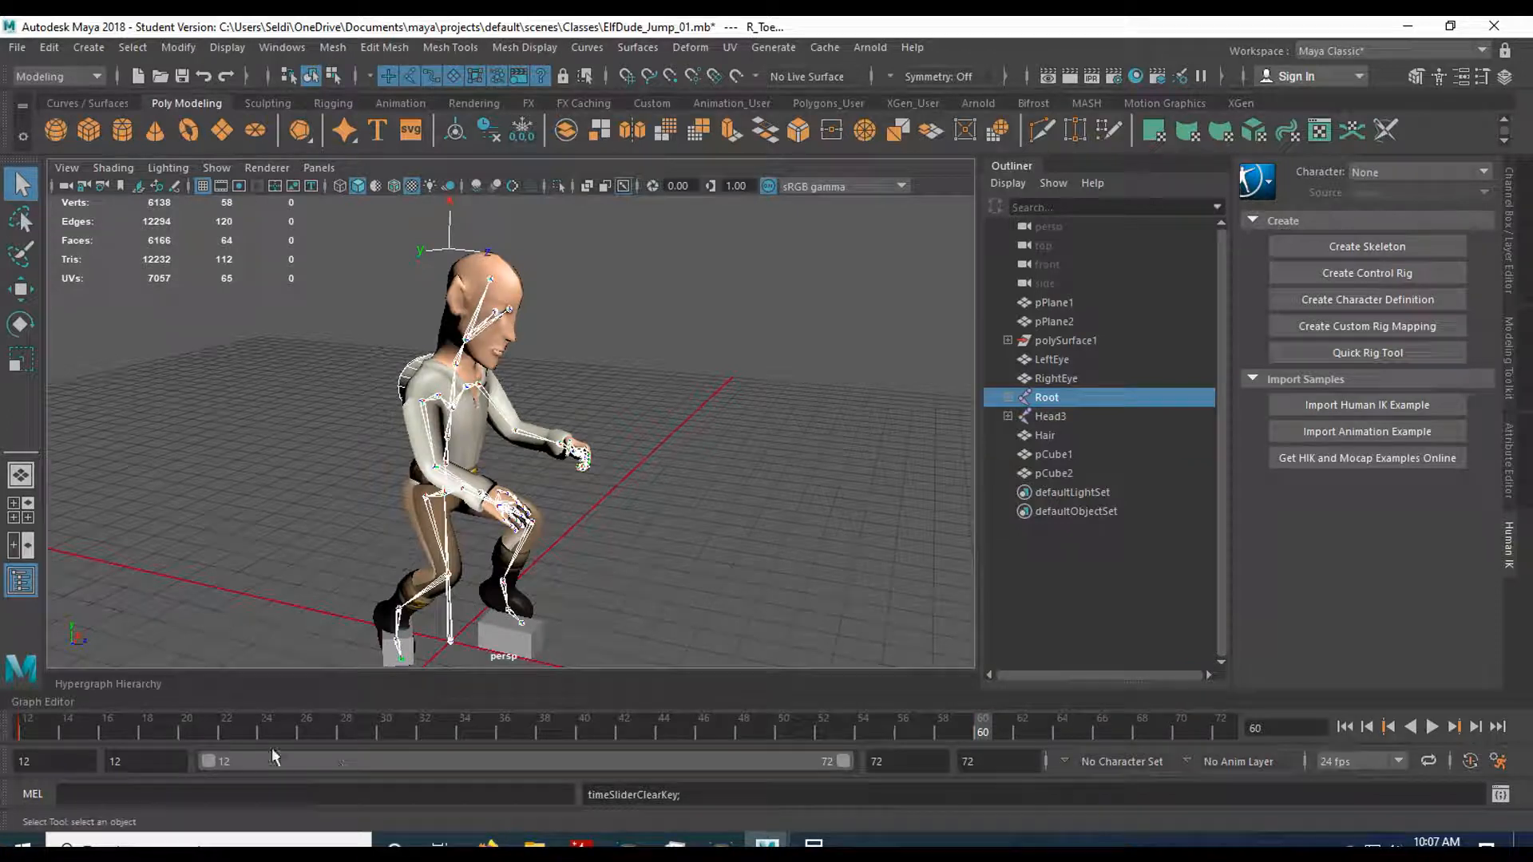
- Save the scene over the current file and continue past the student version notice
{"action": "left_click", "coordinate": [16, 47]}
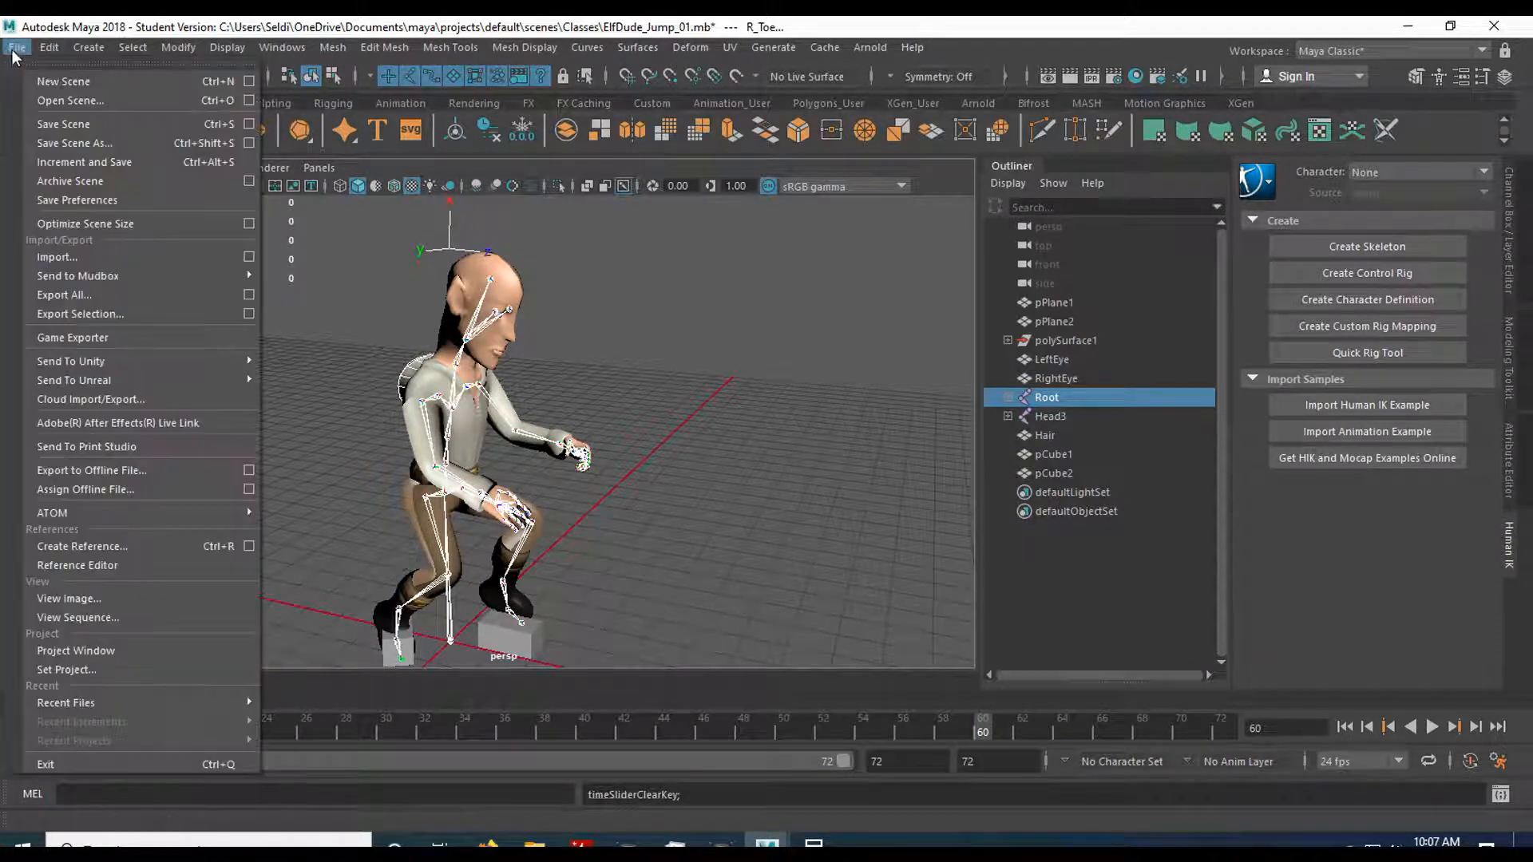
{"action": "left_click", "coordinate": [57, 127]}
{"action": "left_click", "coordinate": [702, 450]}
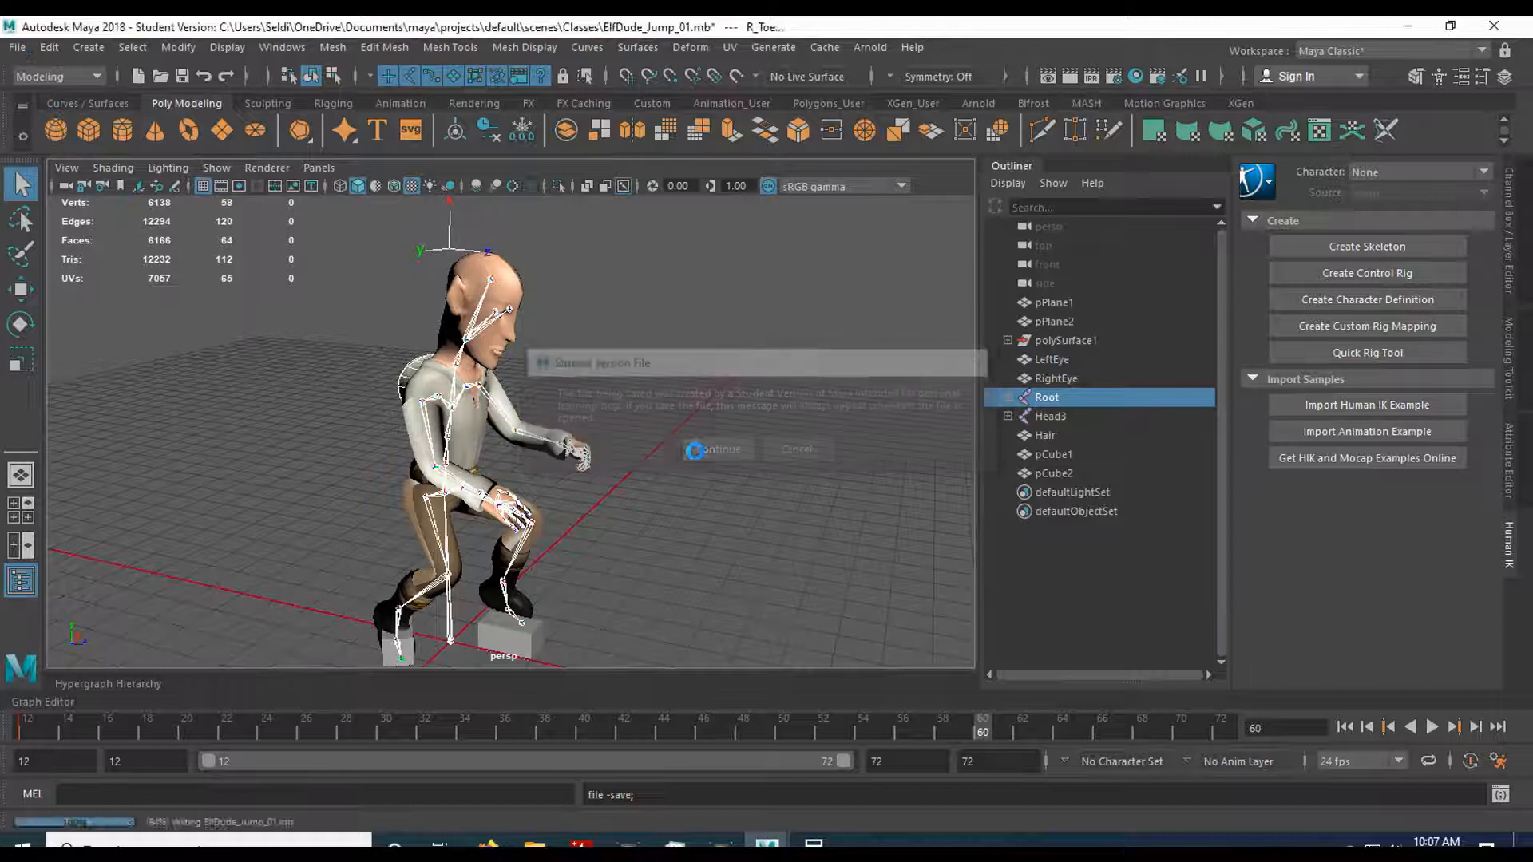
- Key the entire Root hierarchy in its current pose at frame 72 and display the keyed channels
{"action": "mouse_move", "coordinate": [157, 736]}
{"action": "left_mouse_down"}
{"action": "mouse_move", "coordinate": [1100, 738]}
{"action": "mouse_move", "coordinate": [66, 727]}
{"action": "mouse_move", "coordinate": [1213, 727]}
{"action": "mouse_move", "coordinate": [36, 730]}
{"action": "left_mouse_up"}
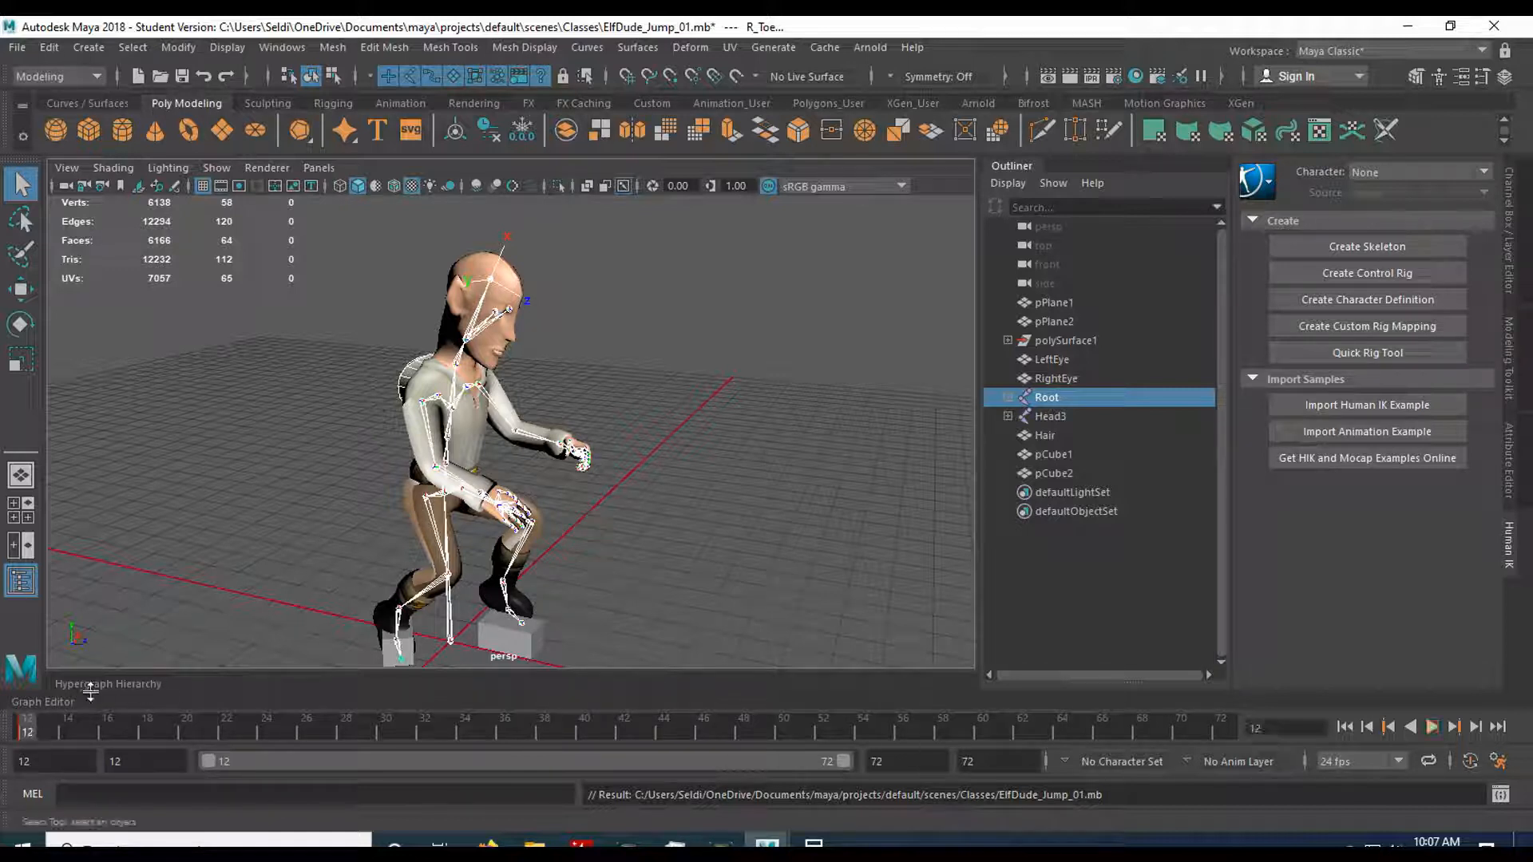
{"action": "left_click", "coordinate": [1229, 734]}
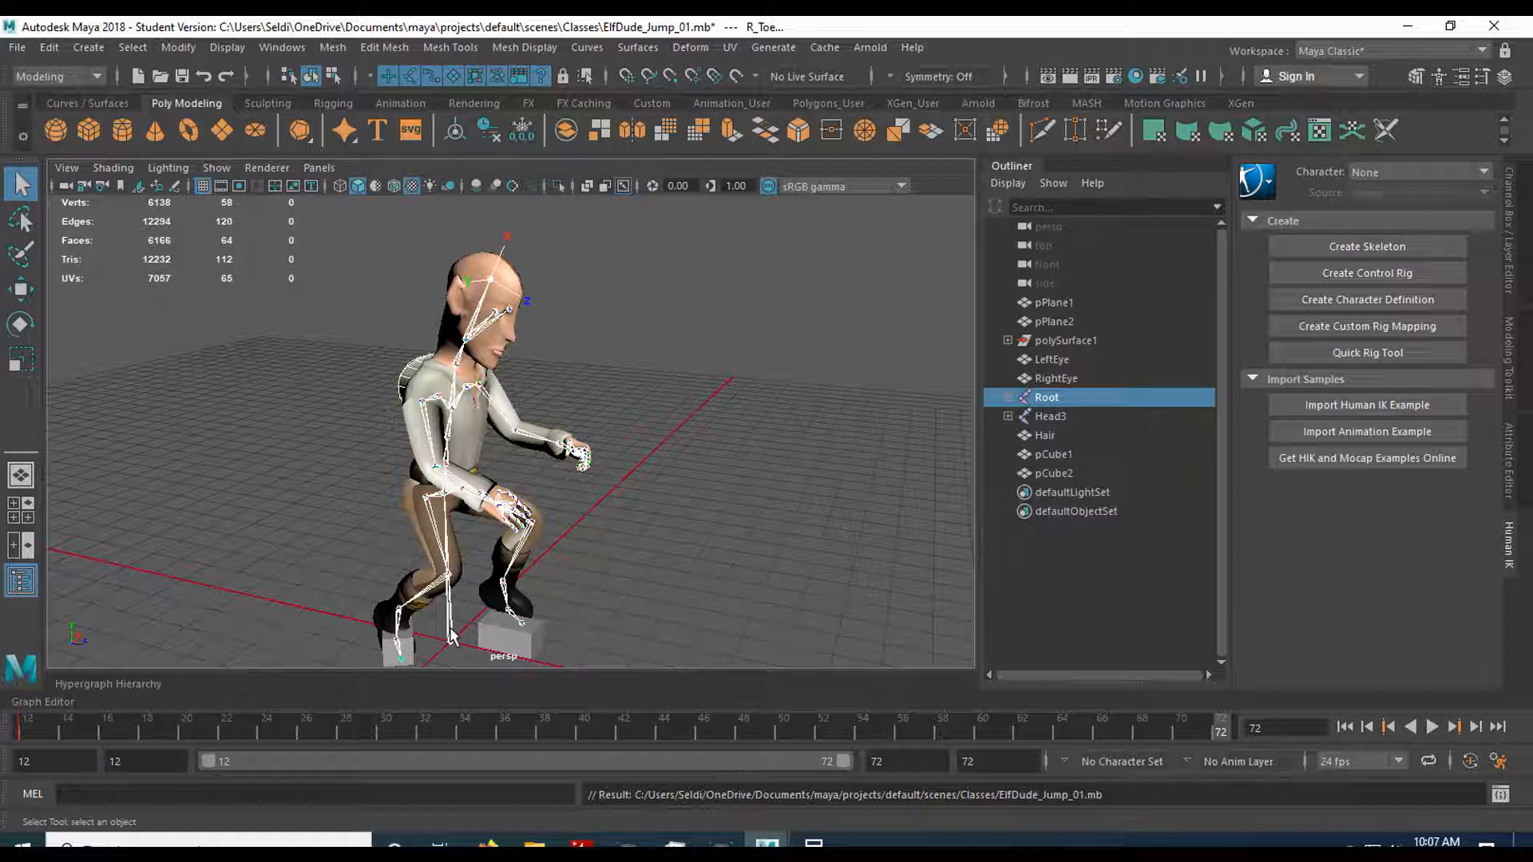
{"action": "left_click", "coordinate": [178, 47]}
{"action": "mouse_move", "coordinate": [132, 47]}
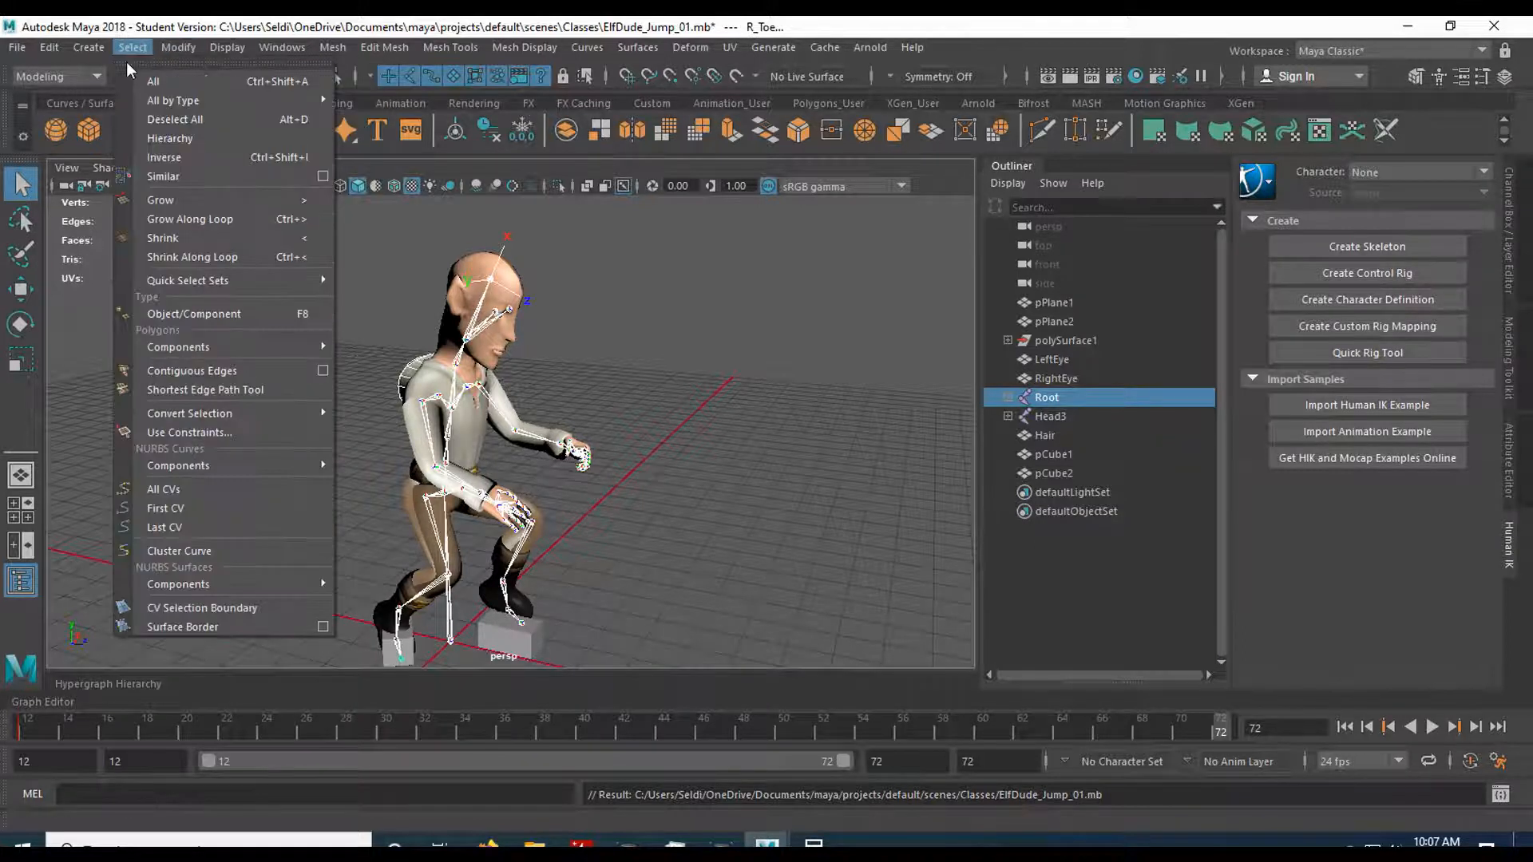
{"action": "left_click", "coordinate": [144, 140]}
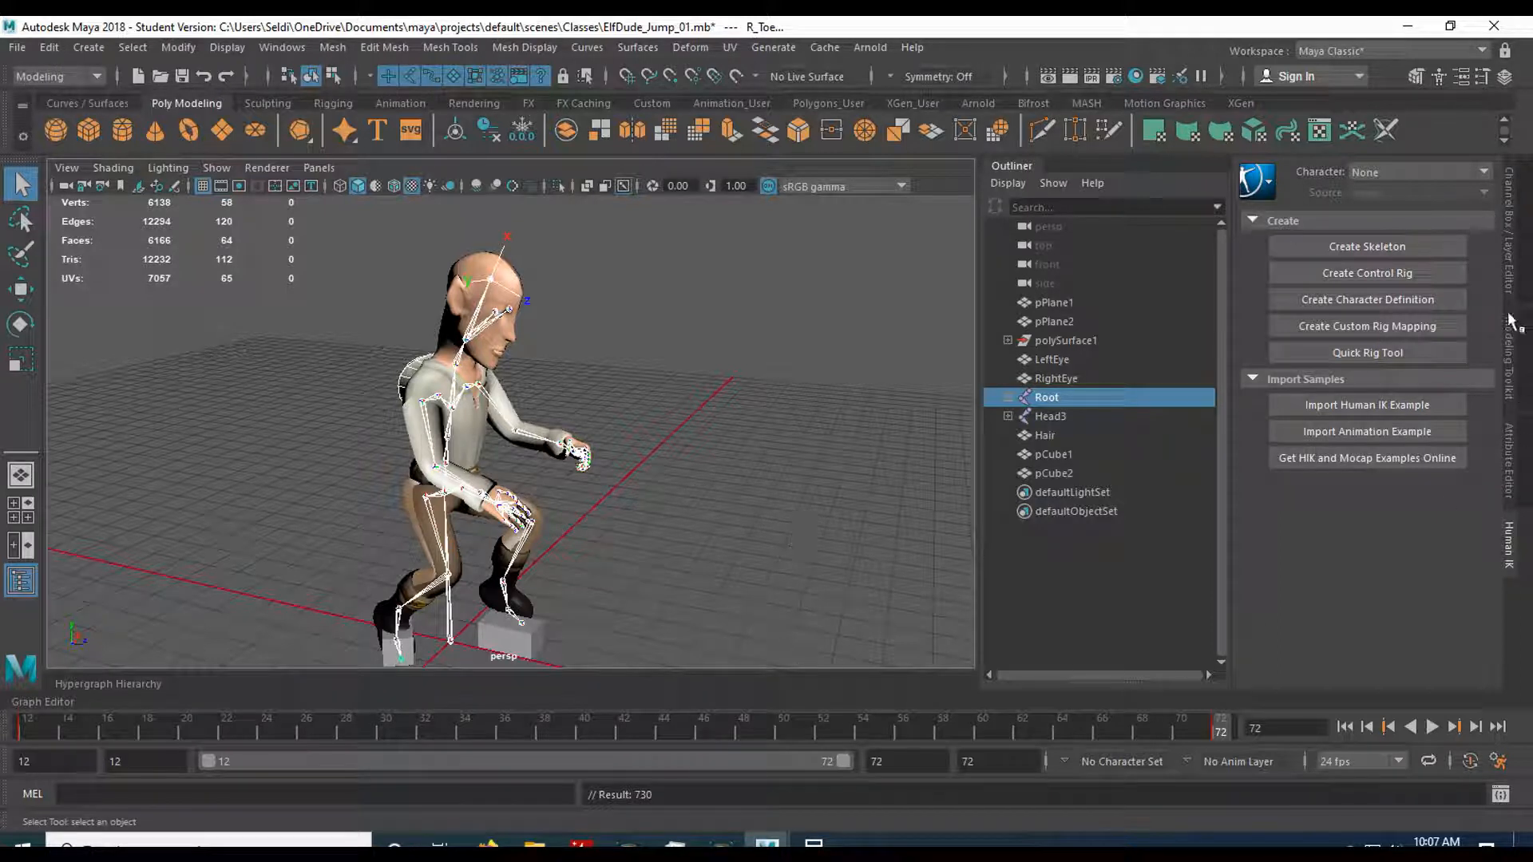
{"action": "left_click", "coordinate": [1509, 232]}
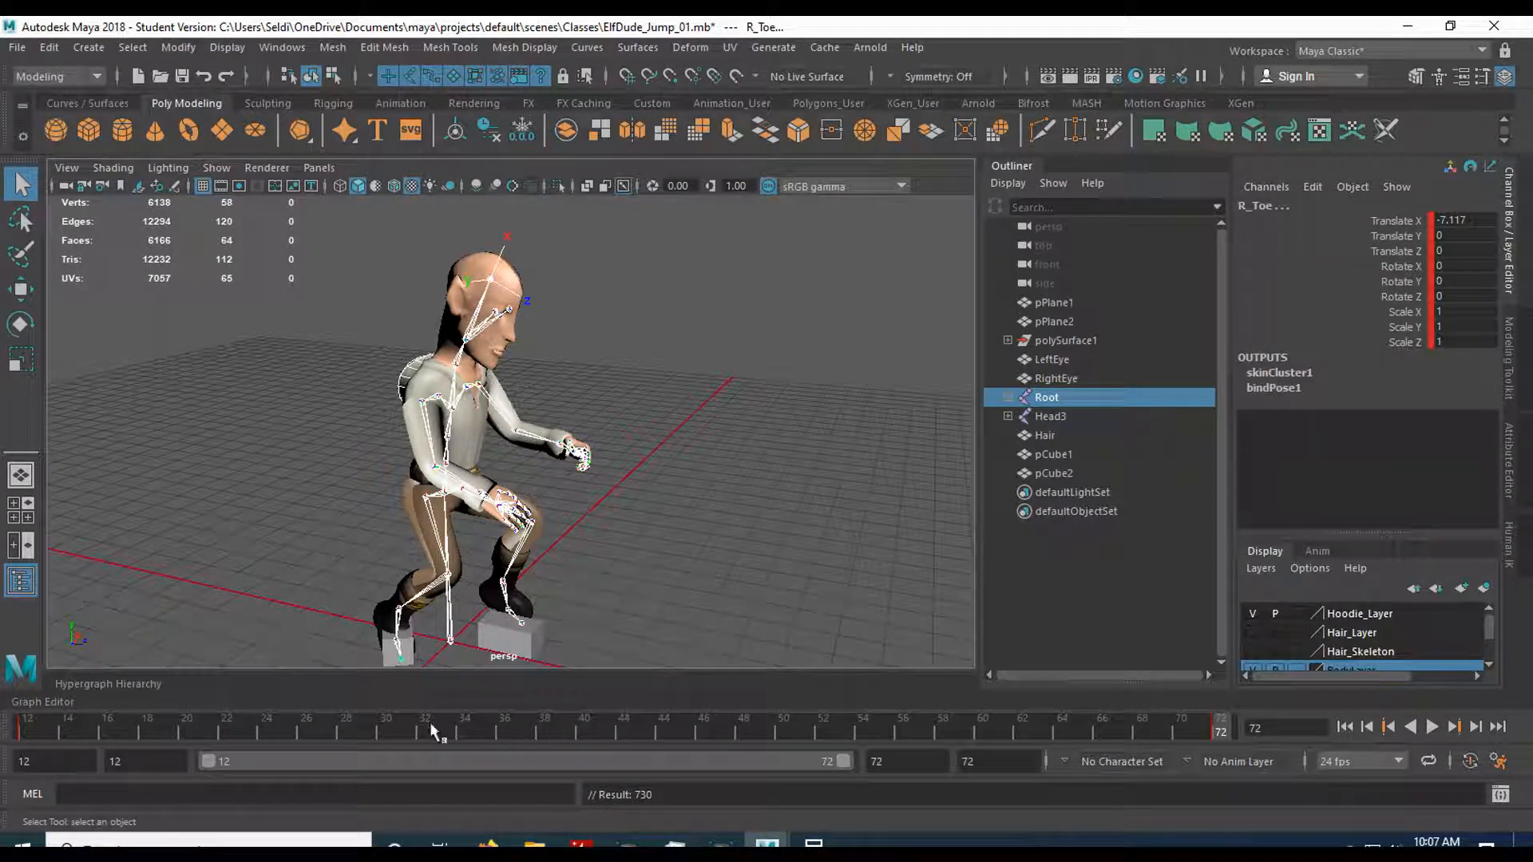
- Play back the held pose from the middle of the timeline and stop at frame 43
{"action": "left_click", "coordinate": [626, 727]}
{"action": "key", "text": "alt+v"}
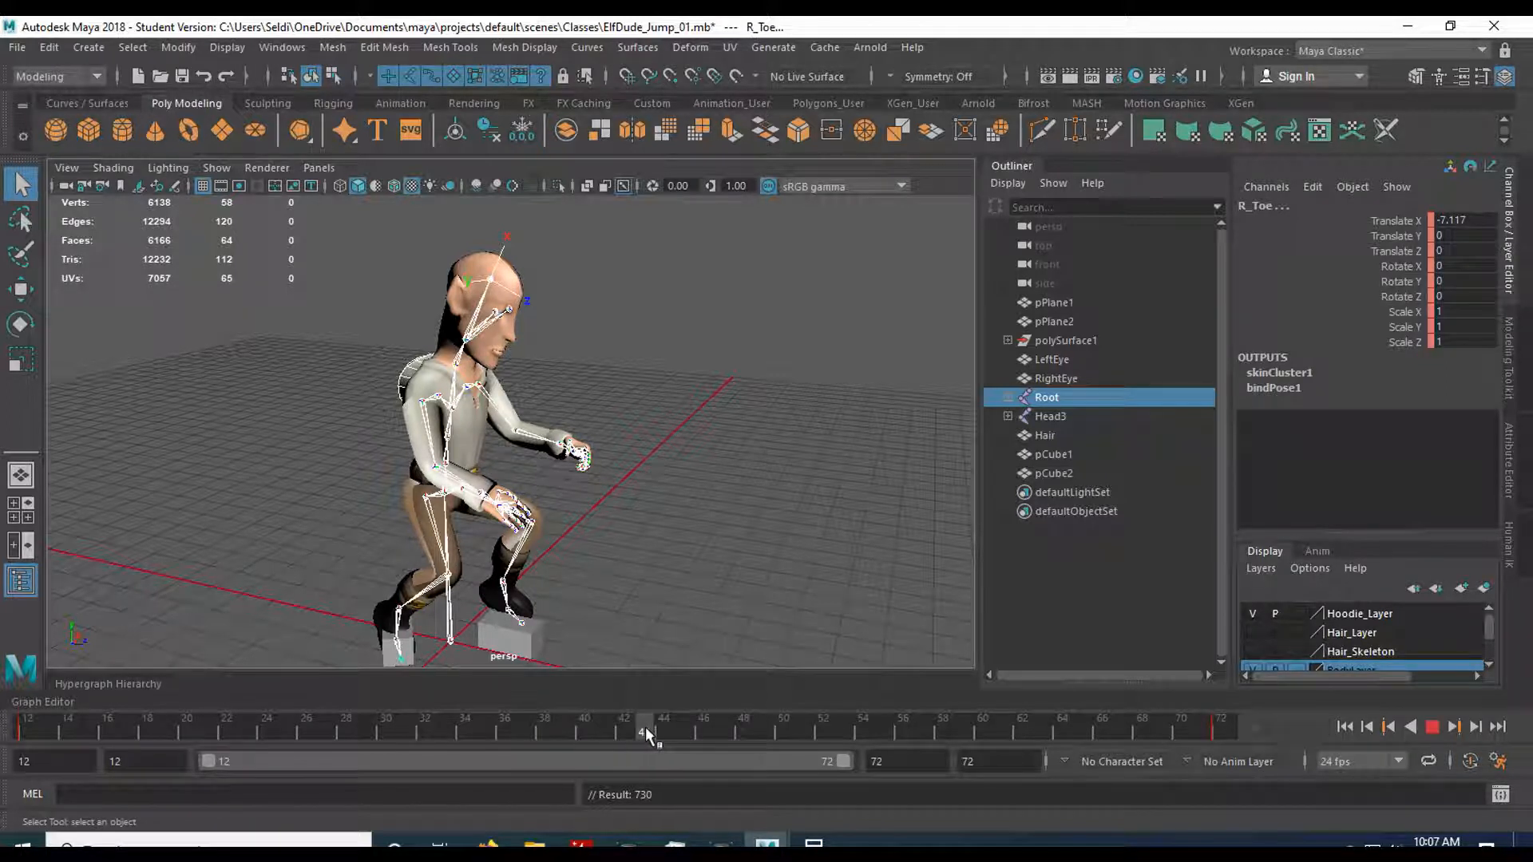
{"action": "key", "text": "alt+v"}
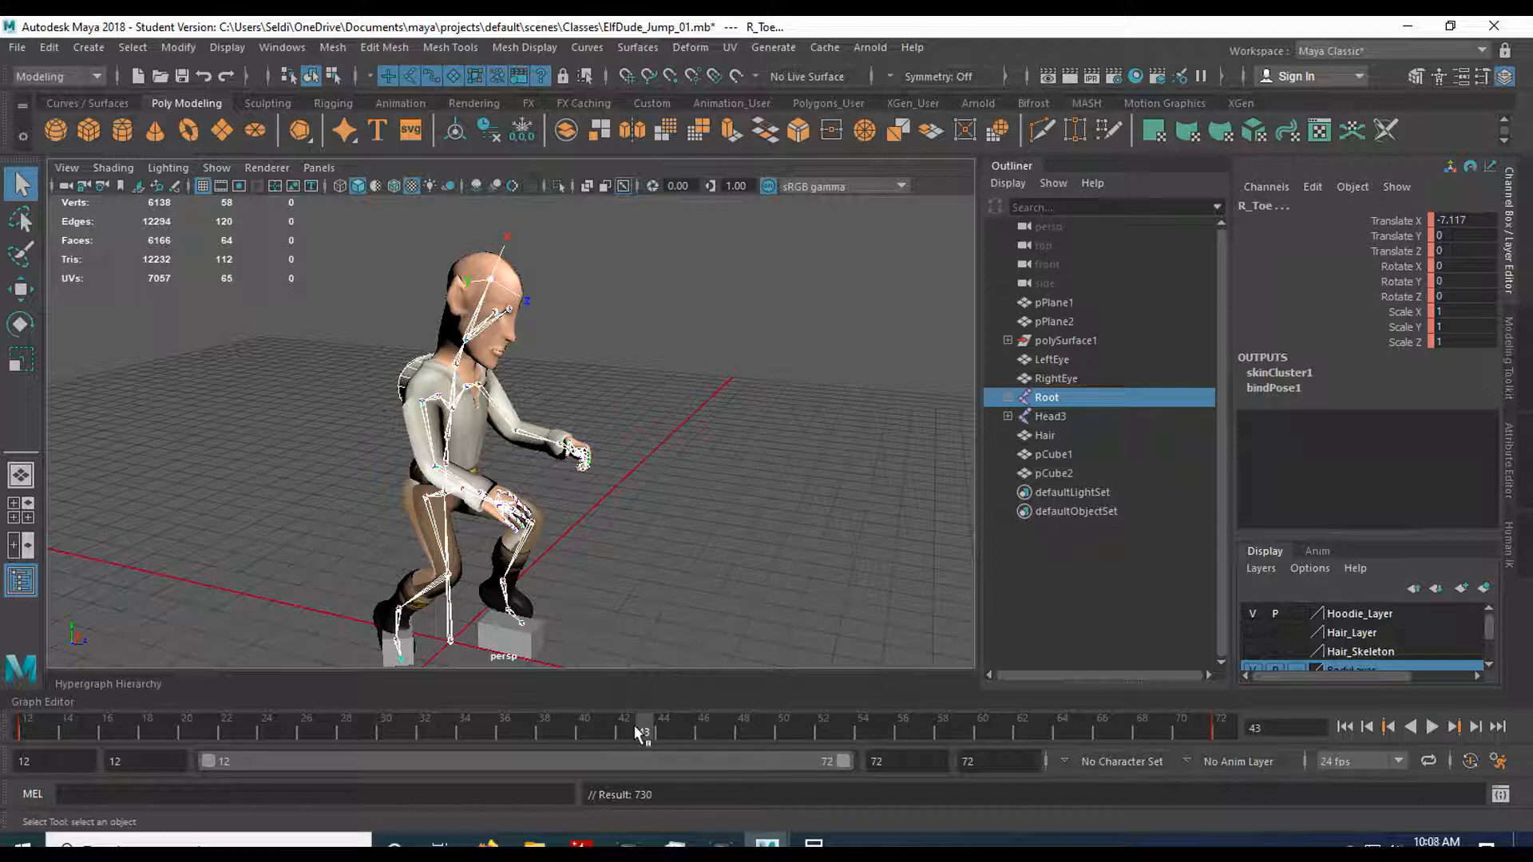
- Rotate both hip joints slightly together at frame 43, bringing the left hip to about -45.2, -47.2 and 46.6 degrees
{"action": "mouse_move", "coordinate": [684, 594]}
{"action": "left_mouse_down", "text": "alt"}
{"action": "mouse_move", "coordinate": [572, 568]}
{"action": "mouse_move", "coordinate": [670, 583]}
{"action": "mouse_move", "coordinate": [668, 569]}
{"action": "left_mouse_up", "text": "alt"}
{"action": "scroll", "coordinate": [640, 550], "scroll_direction": "up", "scroll_amount": 3}
{"action": "middle_click_drag", "start_coordinate": [489, 651], "coordinate": [524, 482], "text": "alt"}
{"action": "left_click_drag", "start_coordinate": [521, 531], "coordinate": [492, 489], "text": "alt"}
{"action": "left_click", "coordinate": [434, 445]}
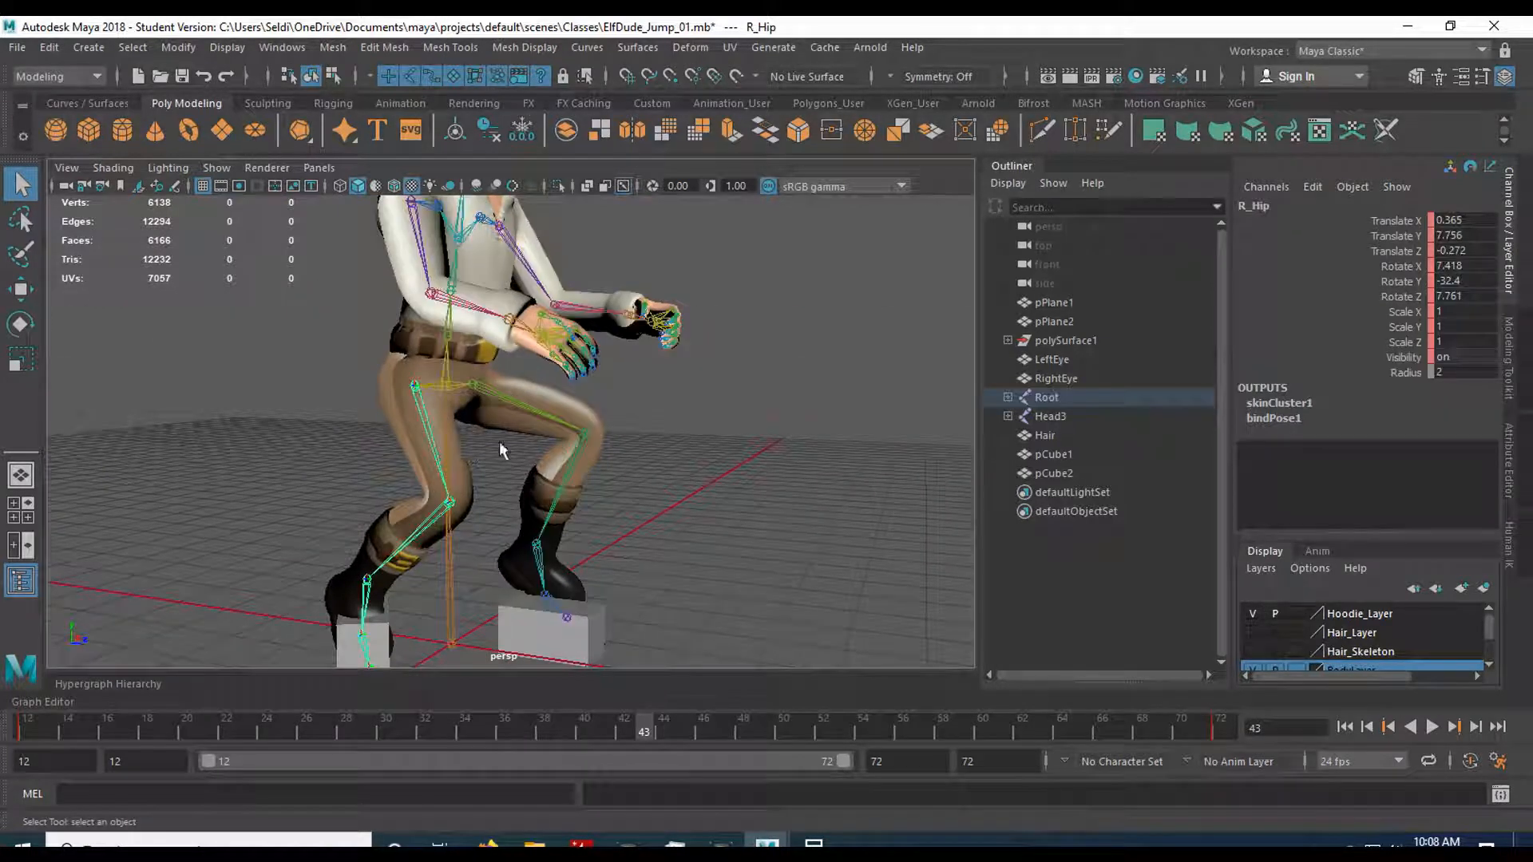
{"action": "left_click", "coordinate": [526, 407], "text": "shift"}
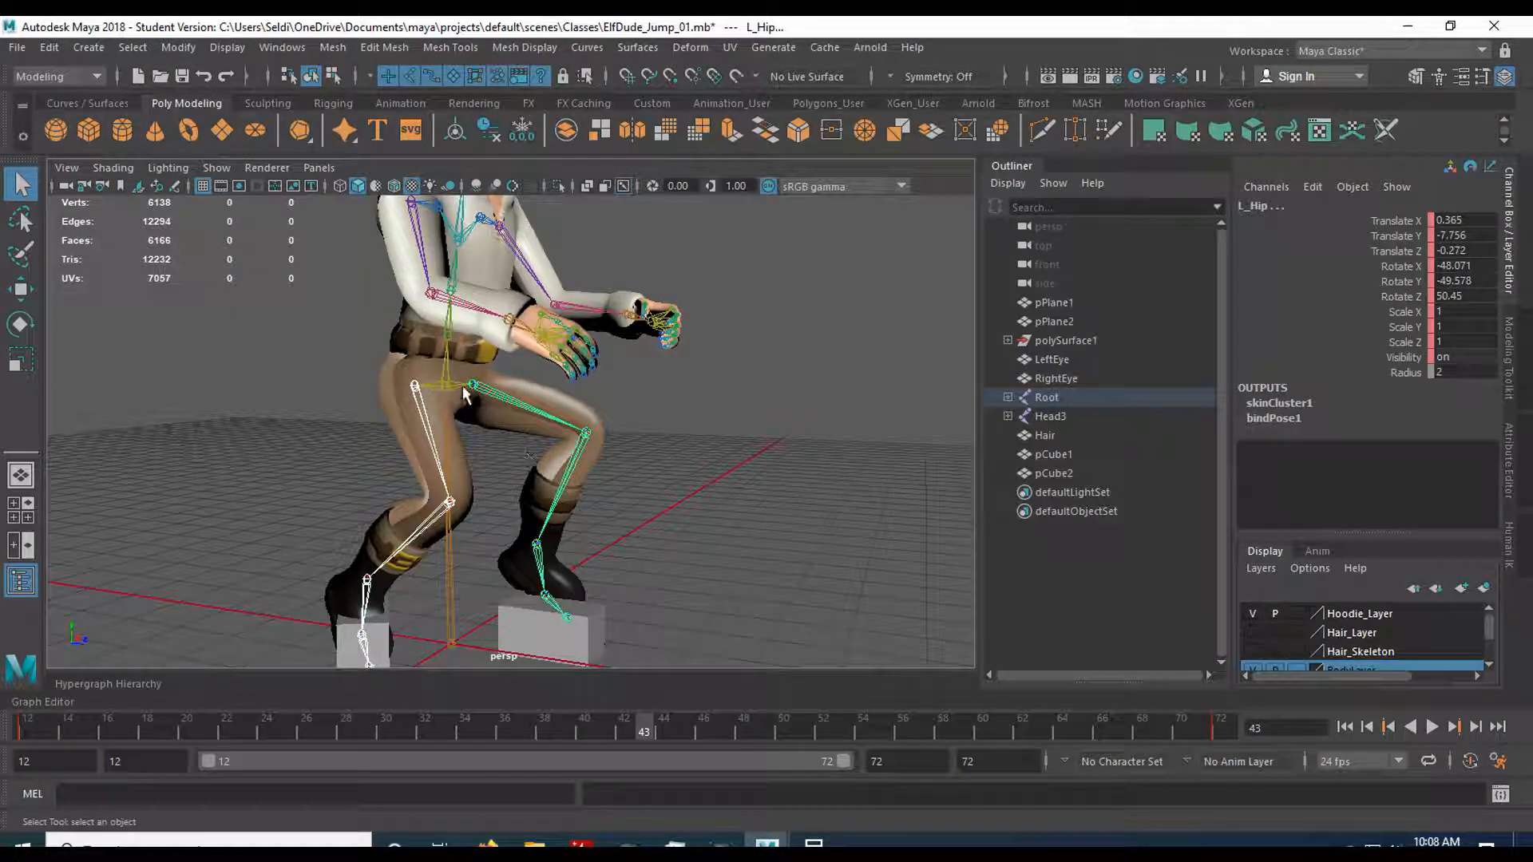
{"action": "key", "text": "e"}
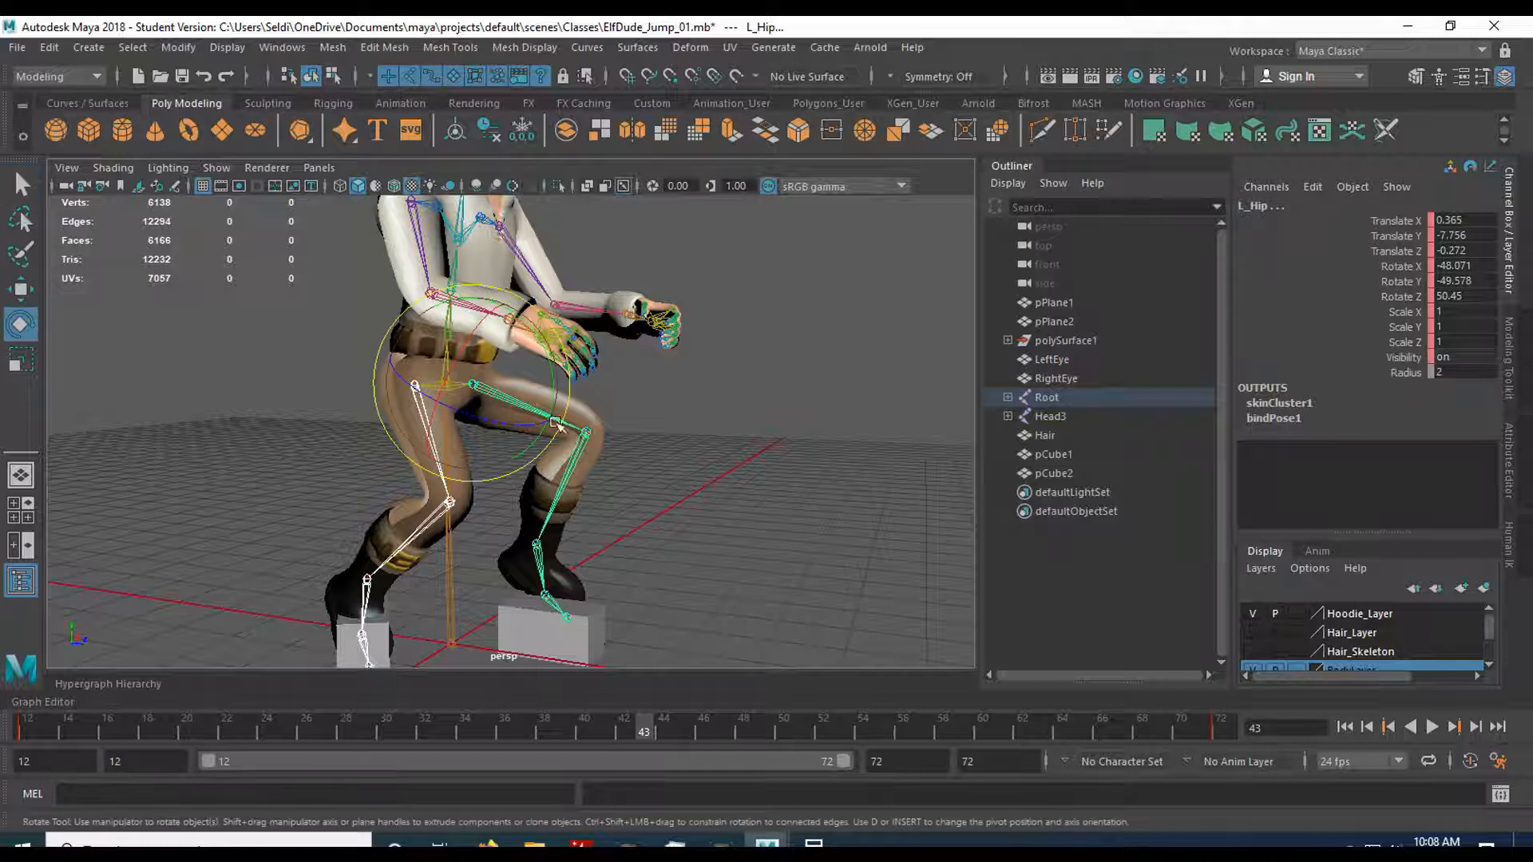
{"action": "left_click_drag", "start_coordinate": [551, 401], "coordinate": [545, 404]}
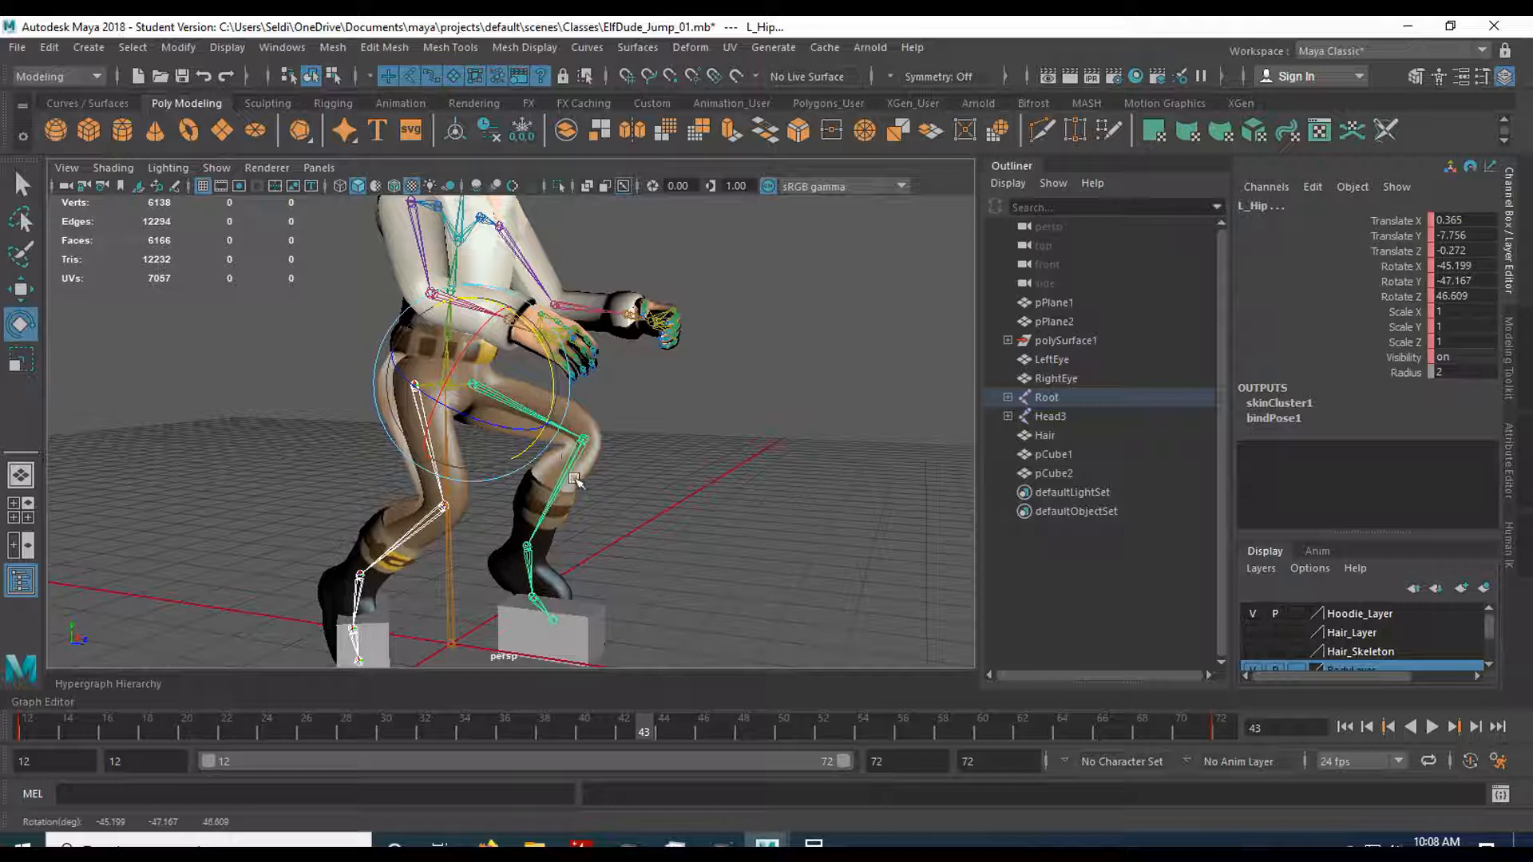
- Adjust the bend of both knees at frame 43, with the left knee's Y rotation at about 82.1 degrees
{"action": "key", "text": "Down"}
{"action": "left_click", "coordinate": [444, 506]}
{"action": "left_click_drag", "start_coordinate": [505, 504], "coordinate": [535, 527]}
{"action": "left_click", "coordinate": [650, 630]}
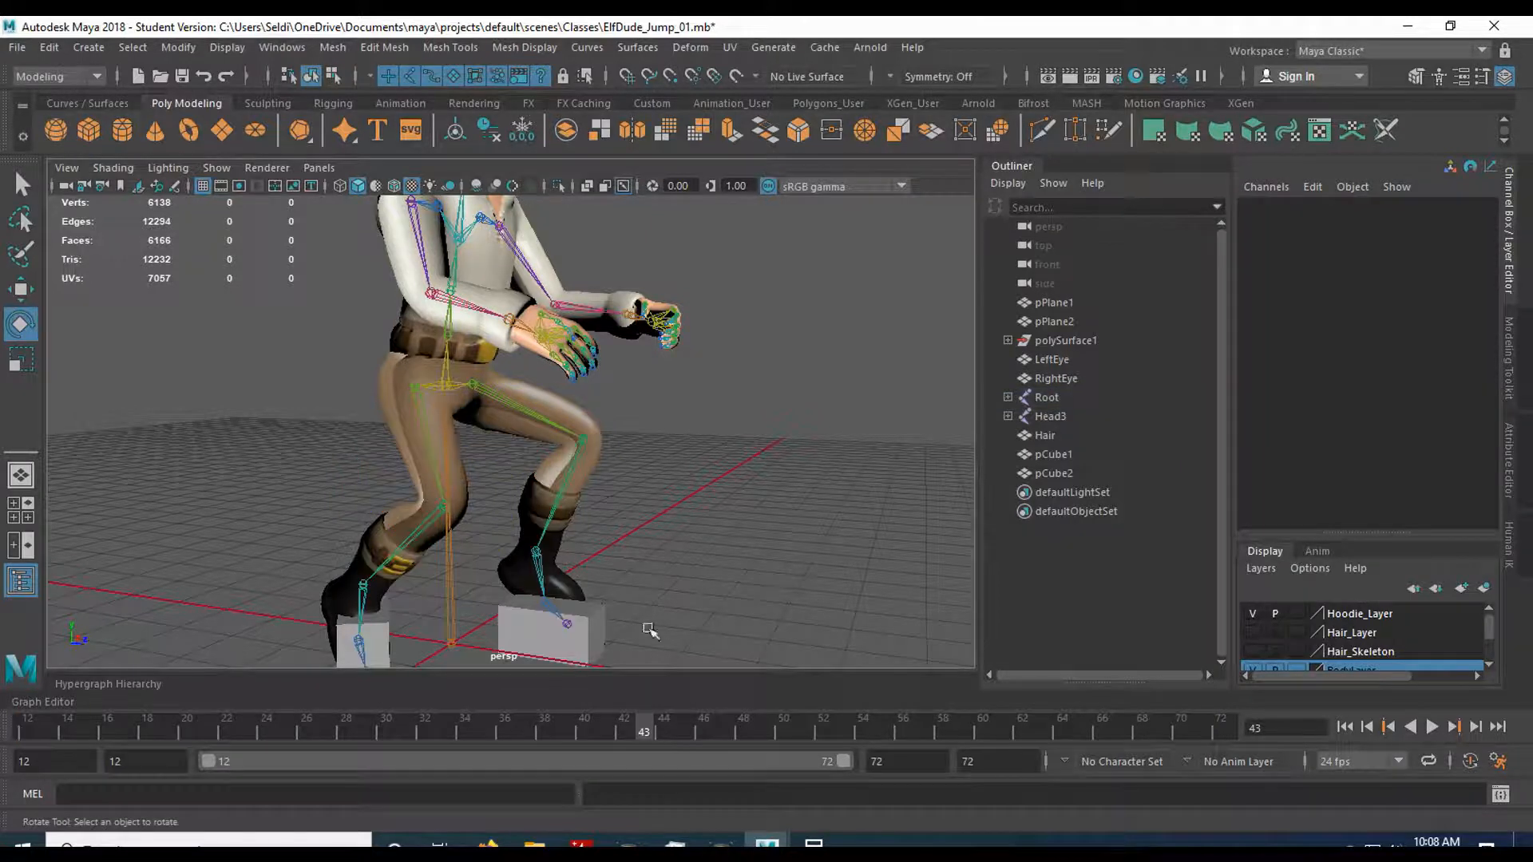
- Turn on automatic keyframing and key the adjusted hip and knee joints at frame 43
{"action": "left_click", "coordinate": [1471, 763]}
{"action": "left_click", "coordinate": [416, 387]}
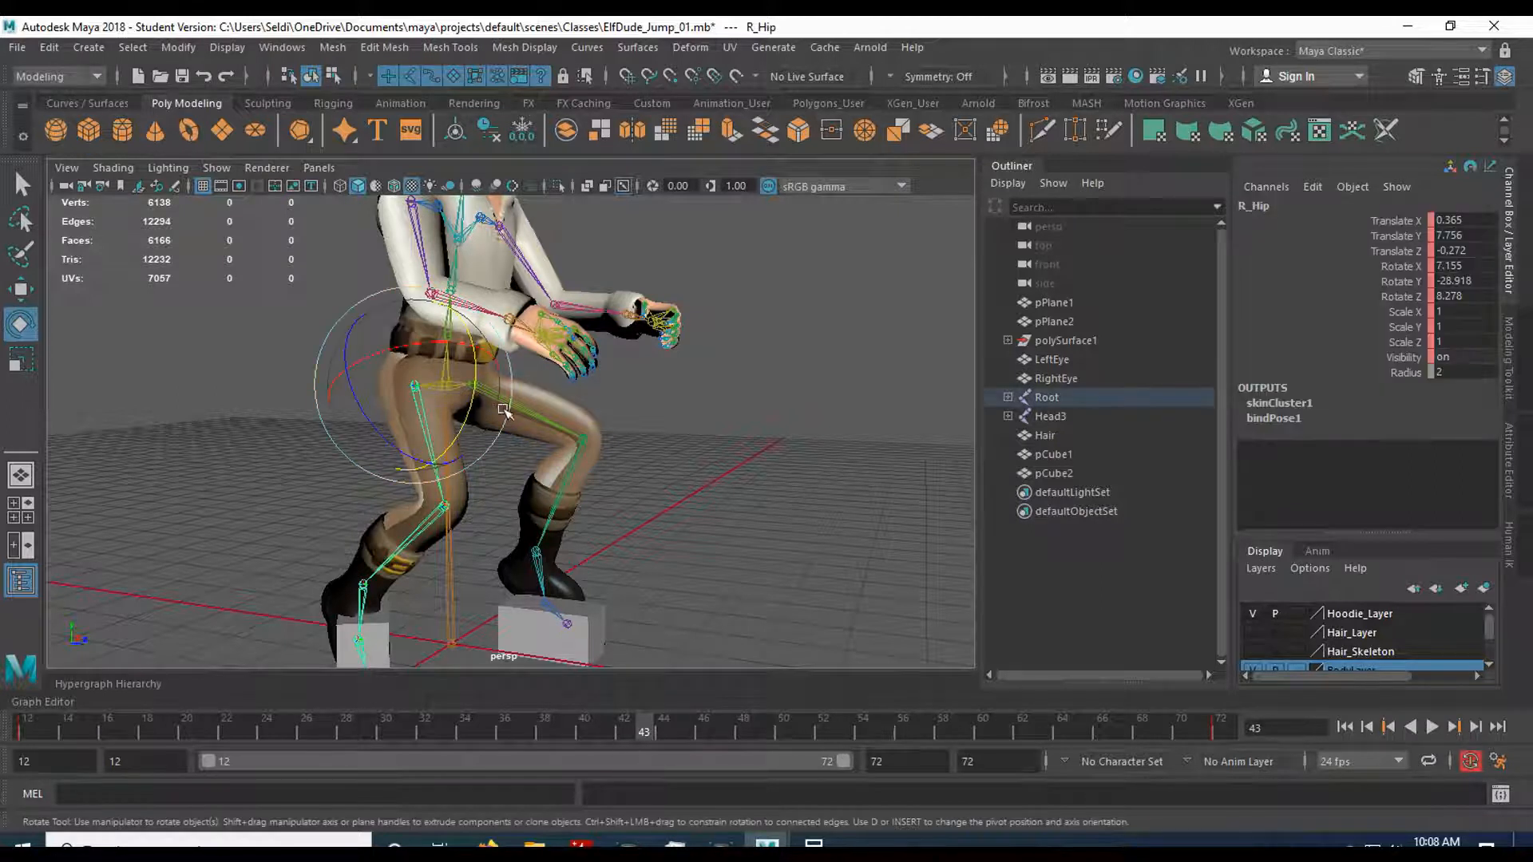
{"action": "key", "text": "q"}
{"action": "left_click", "coordinate": [472, 385]}
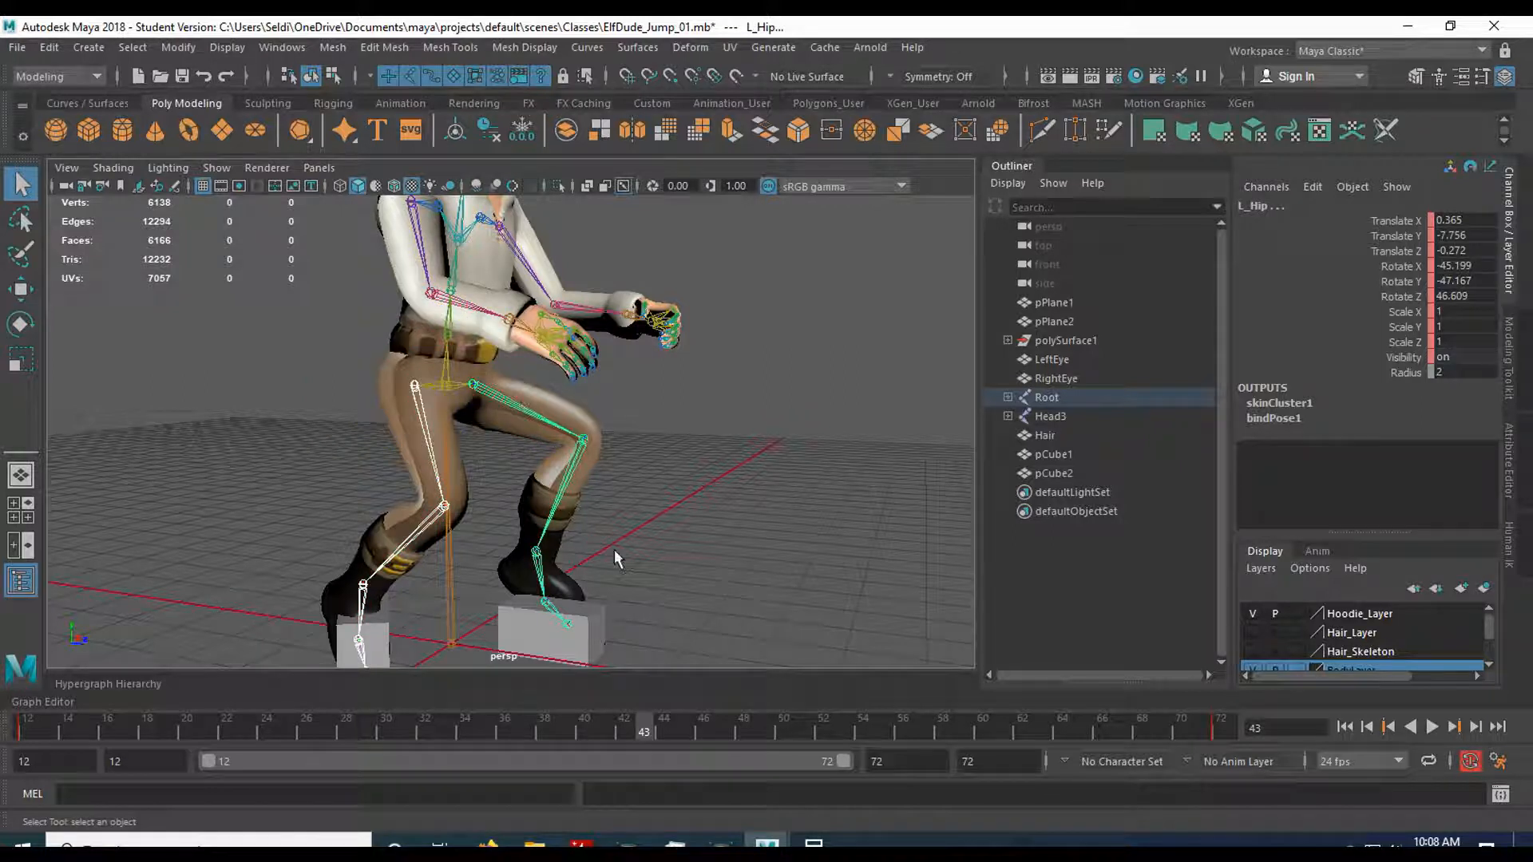
{"action": "left_click", "coordinate": [428, 524]}
{"action": "key", "text": "s"}
{"action": "key", "text": "s"}
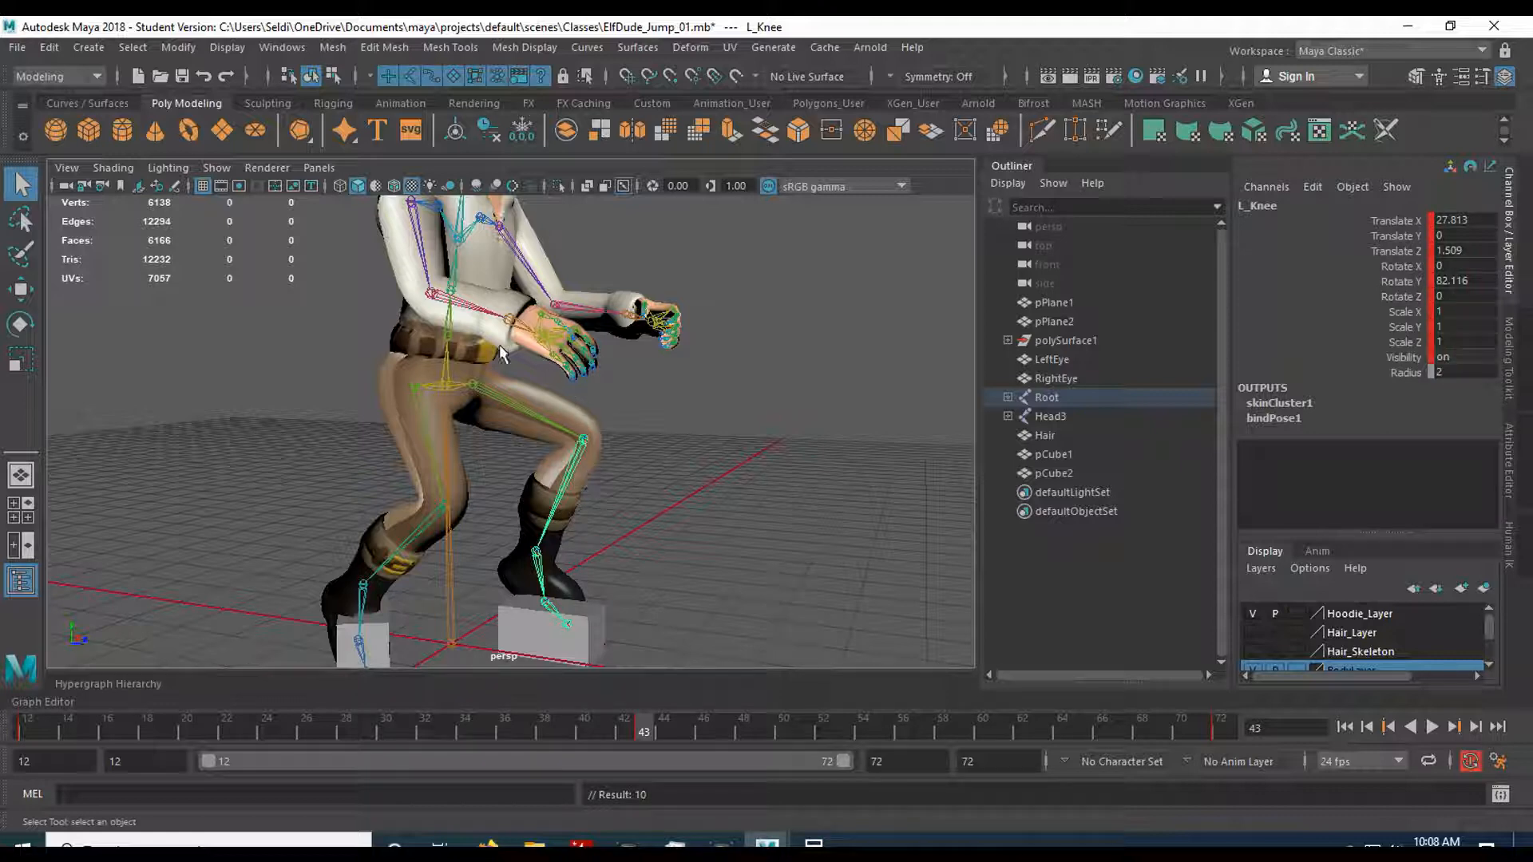
- Rotate the left and right ankle joints at frame 43 to adjust the feet to the new leg pose
{"action": "left_click_drag", "start_coordinate": [461, 392], "coordinate": [559, 563], "text": "alt"}
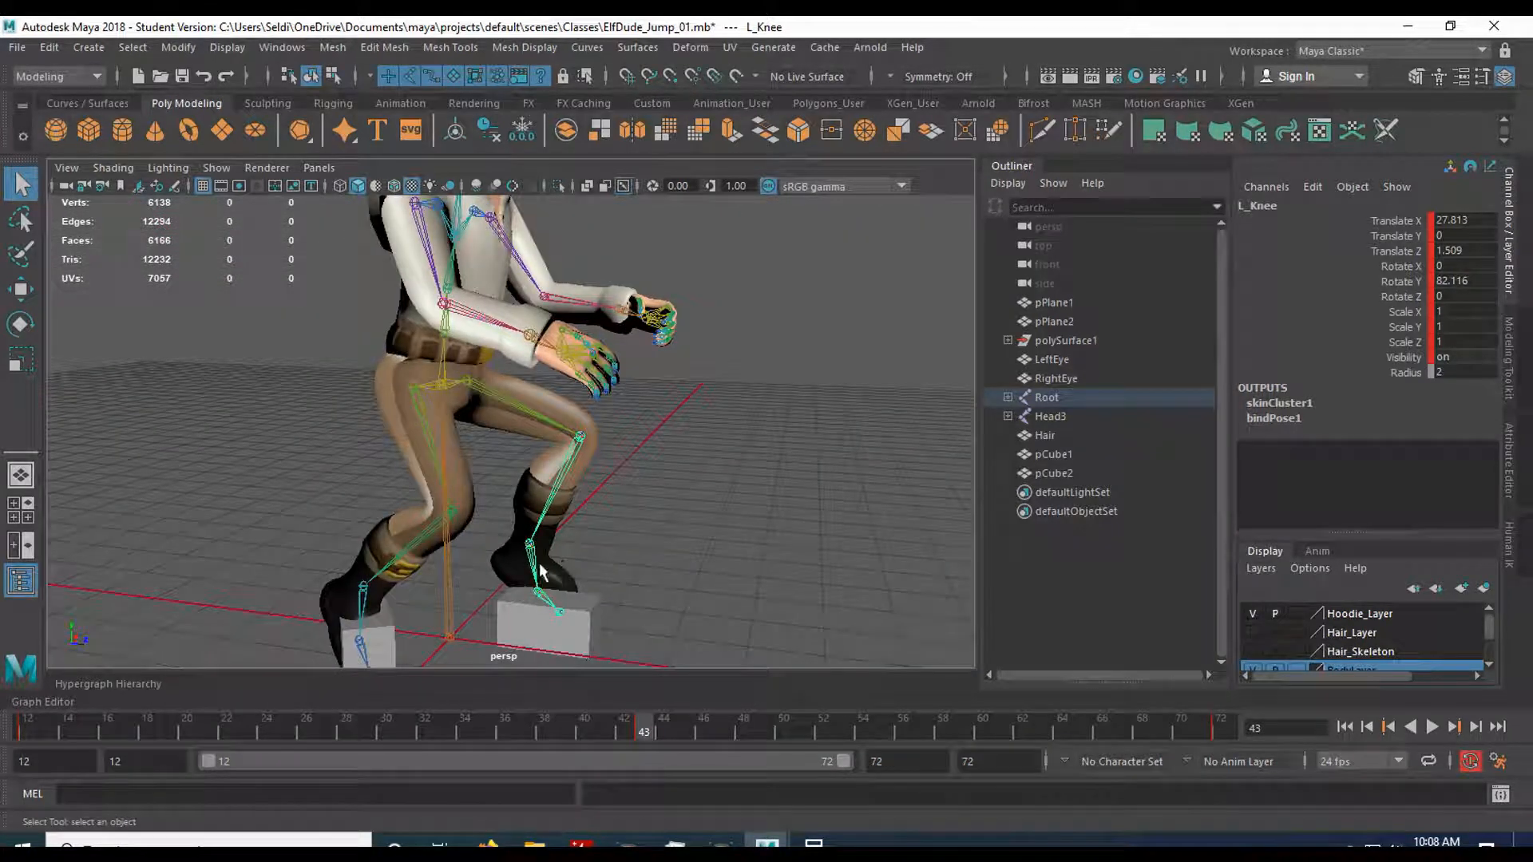
{"action": "left_click", "coordinate": [535, 571]}
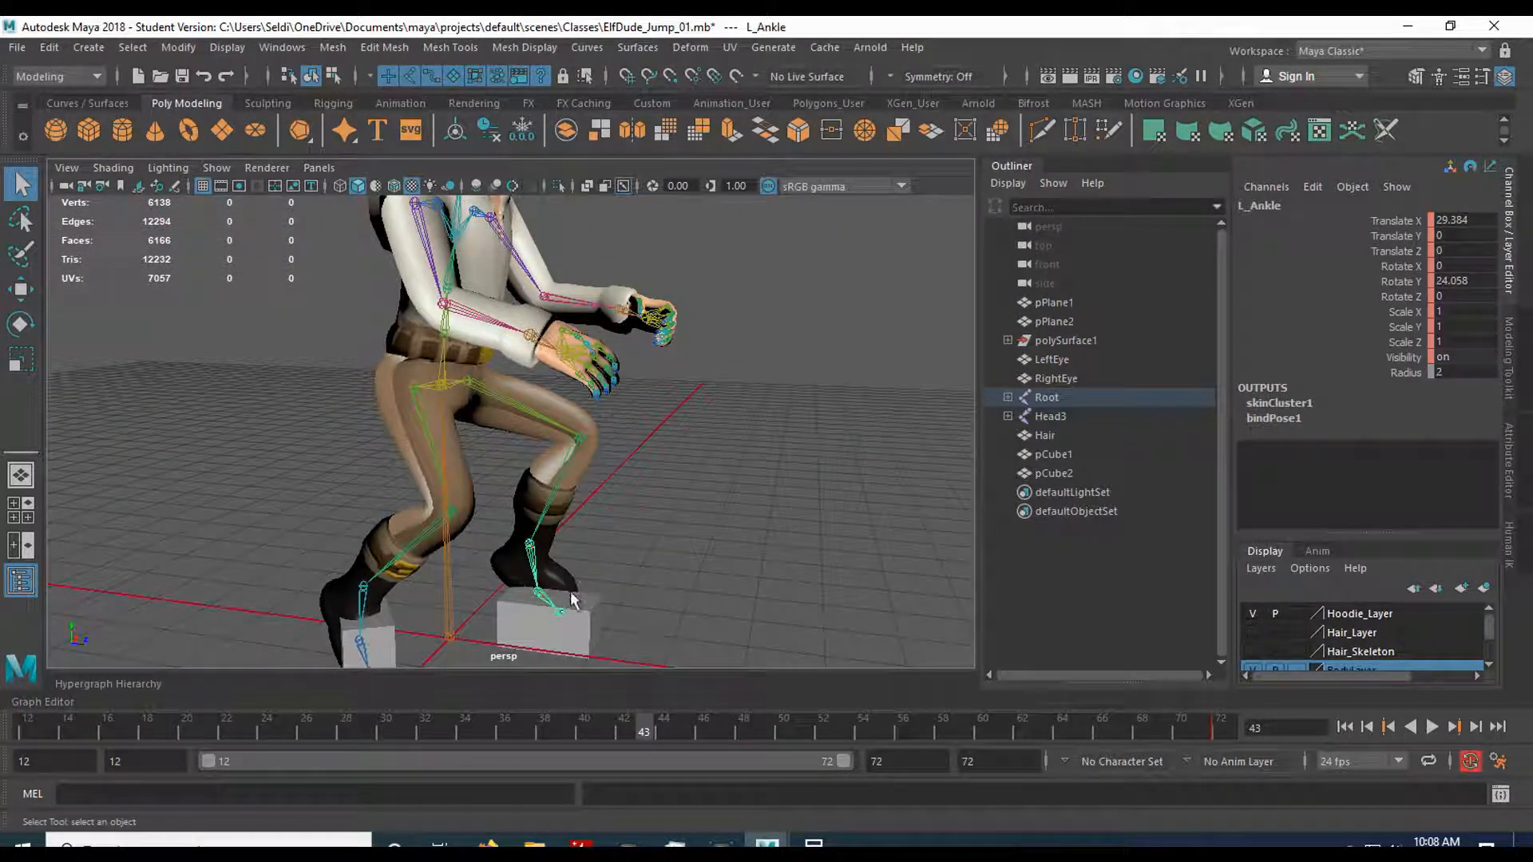
{"action": "key", "text": "e"}
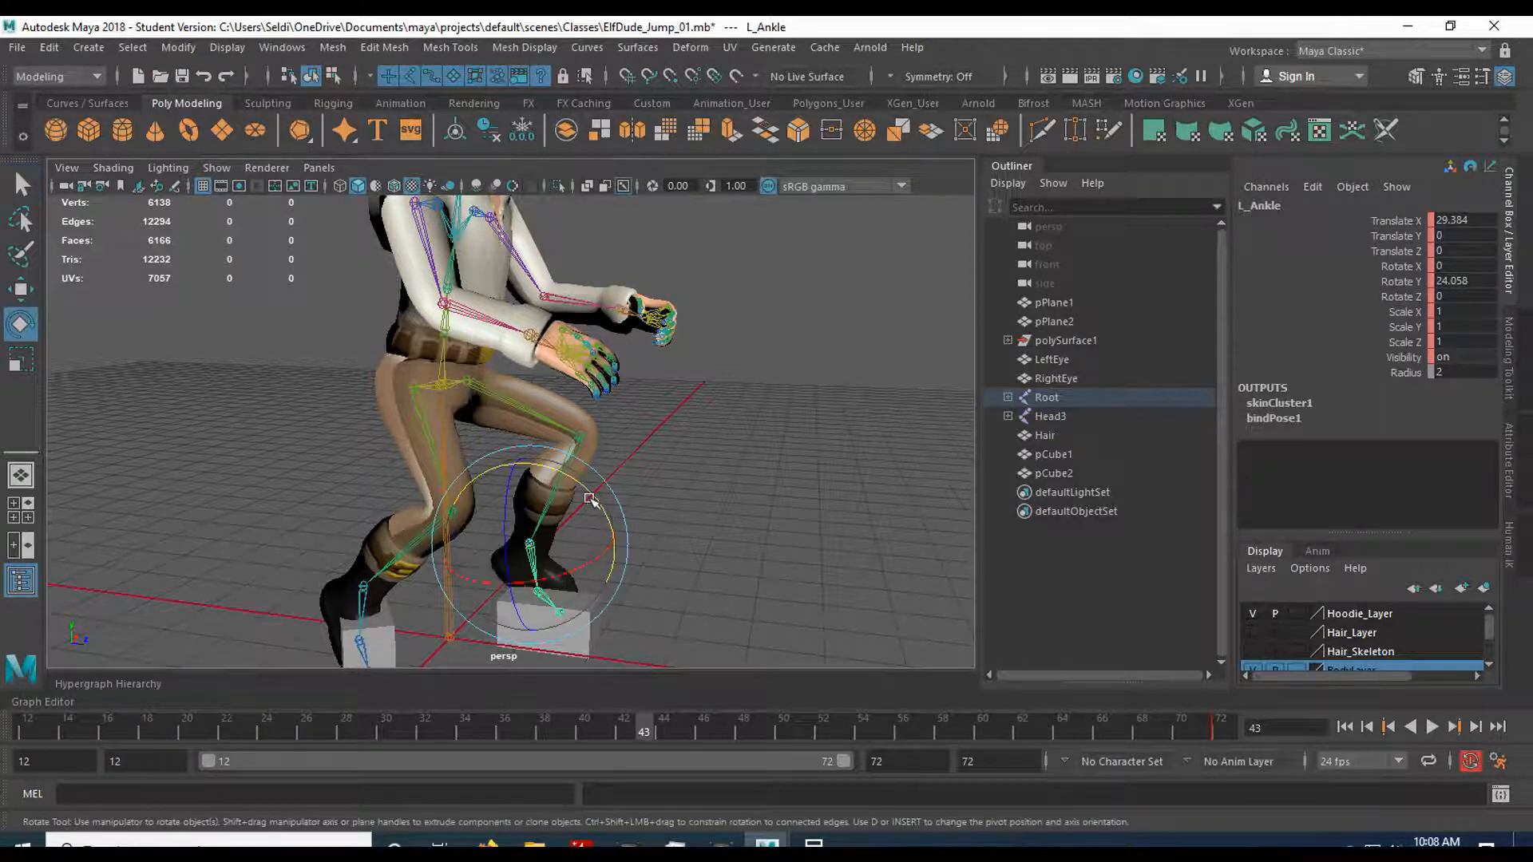
{"action": "left_click_drag", "start_coordinate": [590, 498], "coordinate": [335, 630]}
{"action": "left_click", "coordinate": [364, 588]}
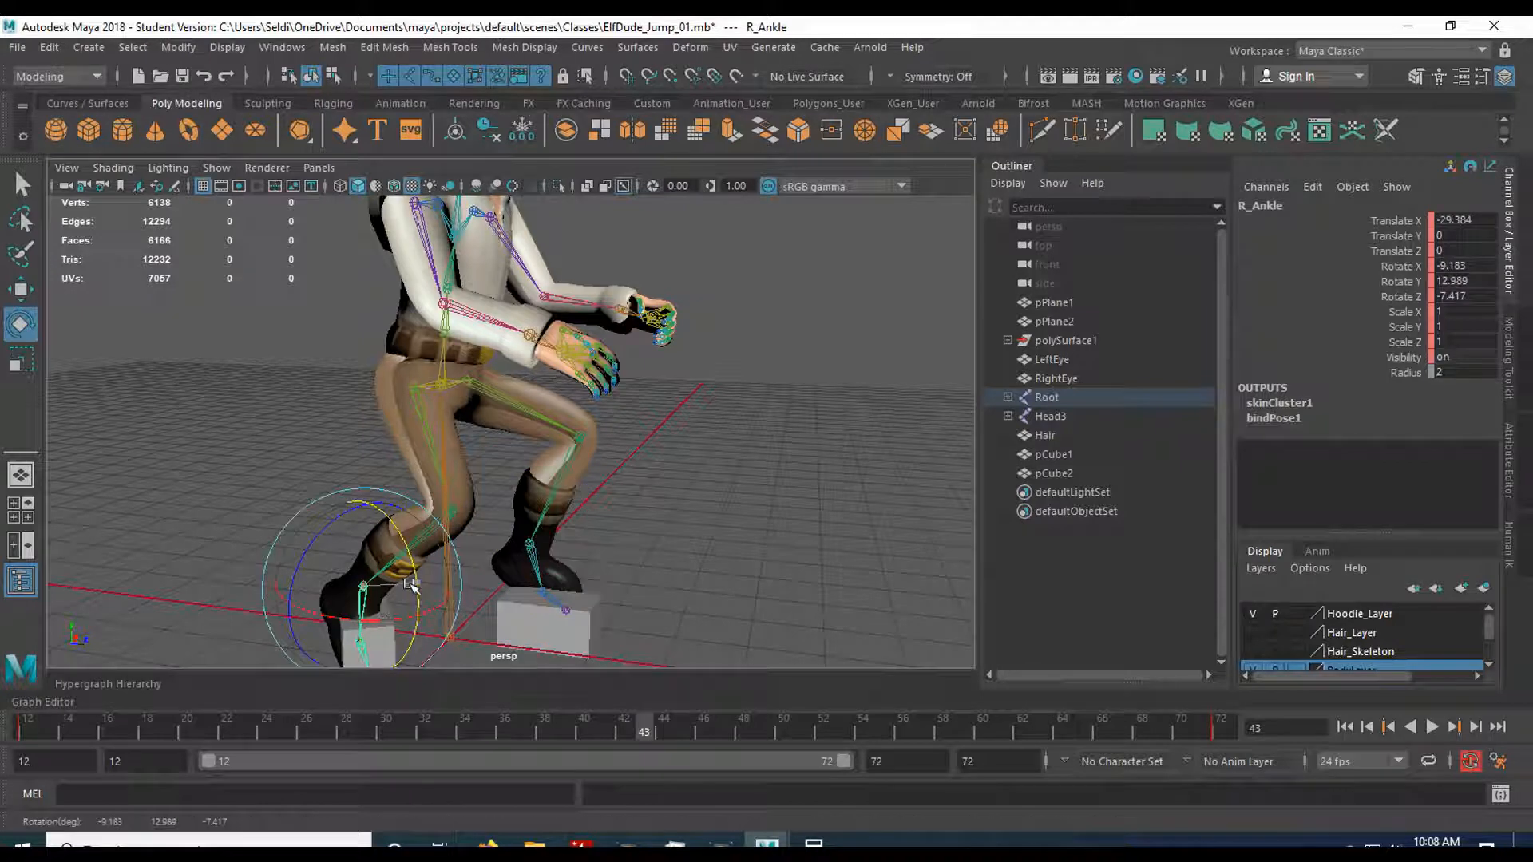
{"action": "left_click", "coordinate": [408, 578]}
- Tilt the torso slightly back at the Spine1 joint, to about 21.8, -6.7 and -3.1 degrees at frame 43
{"action": "left_click_drag", "start_coordinate": [532, 534], "coordinate": [506, 509], "text": "alt"}
{"action": "middle_click_drag", "start_coordinate": [543, 461], "coordinate": [538, 540], "text": "alt"}
{"action": "scroll", "coordinate": [511, 488], "scroll_direction": "up", "scroll_amount": 2}
{"action": "middle_click_drag", "start_coordinate": [497, 457], "coordinate": [487, 511], "text": "alt"}
{"action": "left_click", "coordinate": [406, 521]}
{"action": "left_click_drag", "start_coordinate": [461, 531], "coordinate": [572, 521]}
{"action": "scroll", "coordinate": [600, 488], "scroll_direction": "down", "scroll_amount": 3}
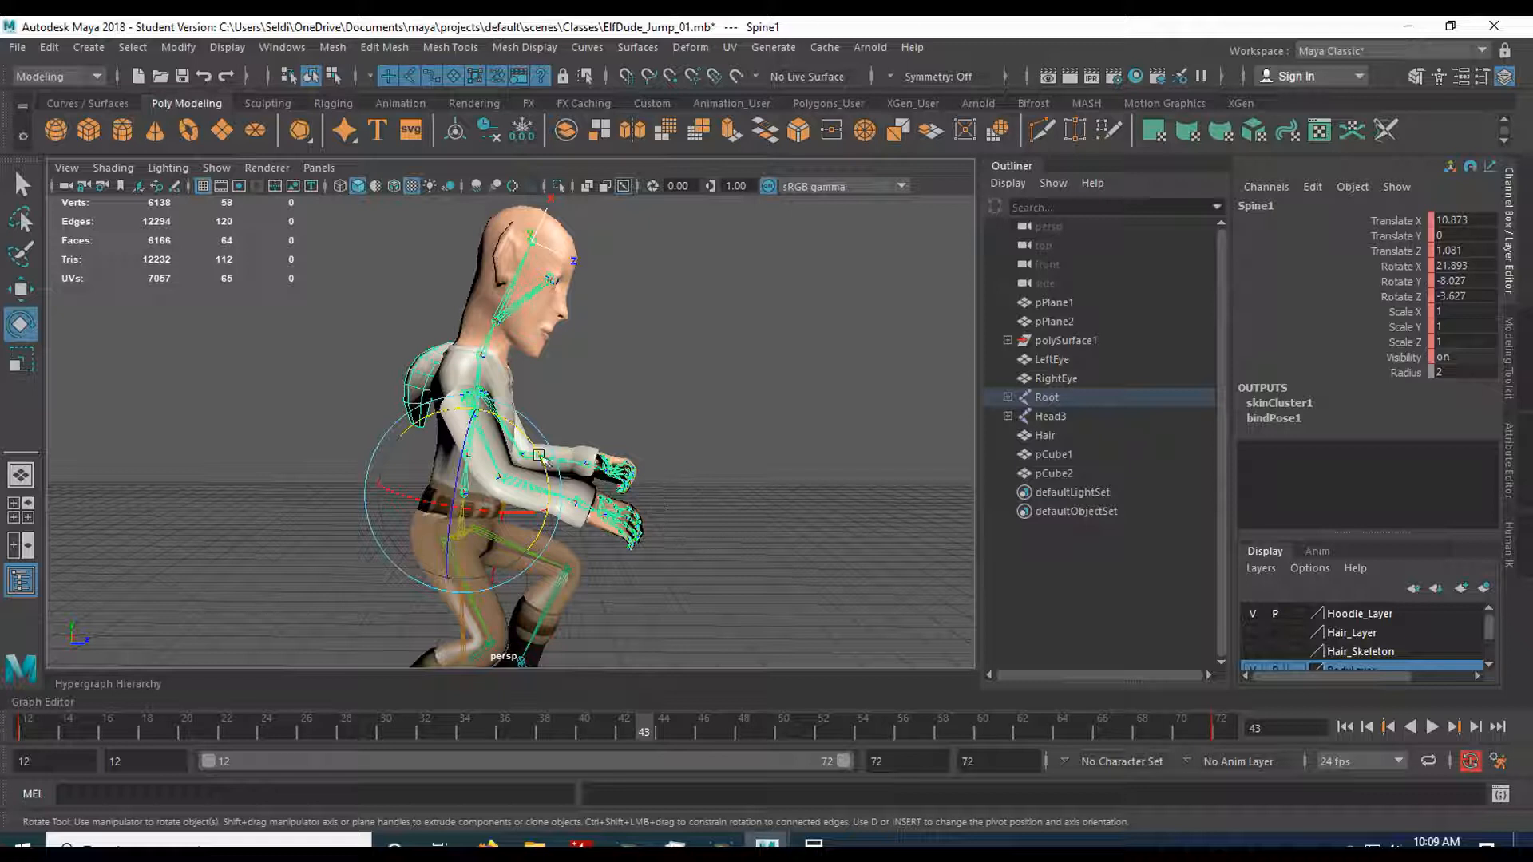
{"action": "left_click_drag", "start_coordinate": [539, 456], "coordinate": [540, 451]}
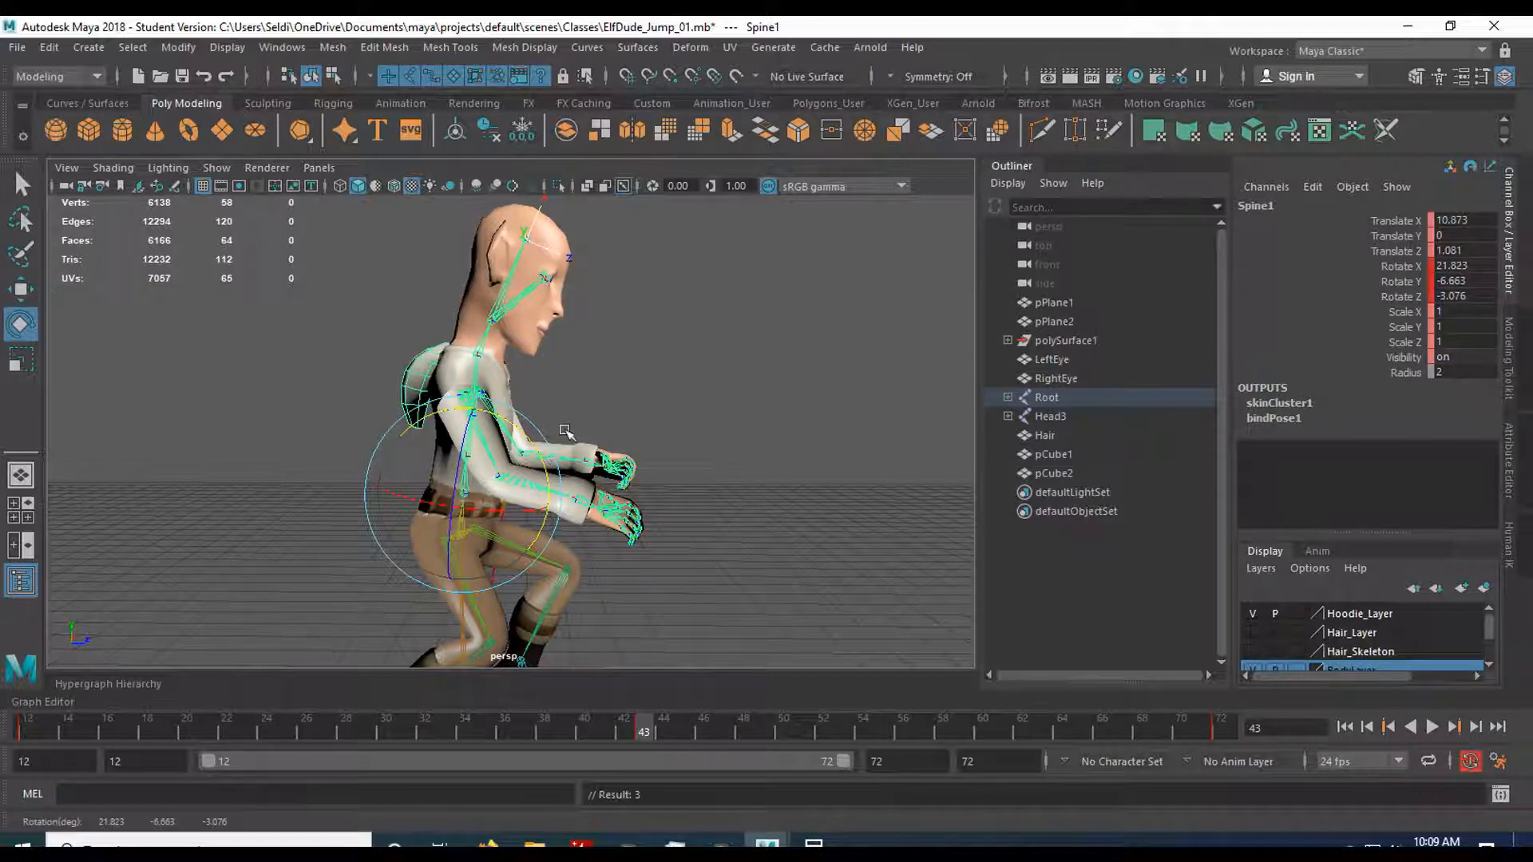
{"action": "scroll", "coordinate": [579, 424], "scroll_direction": "up", "scroll_amount": 3}
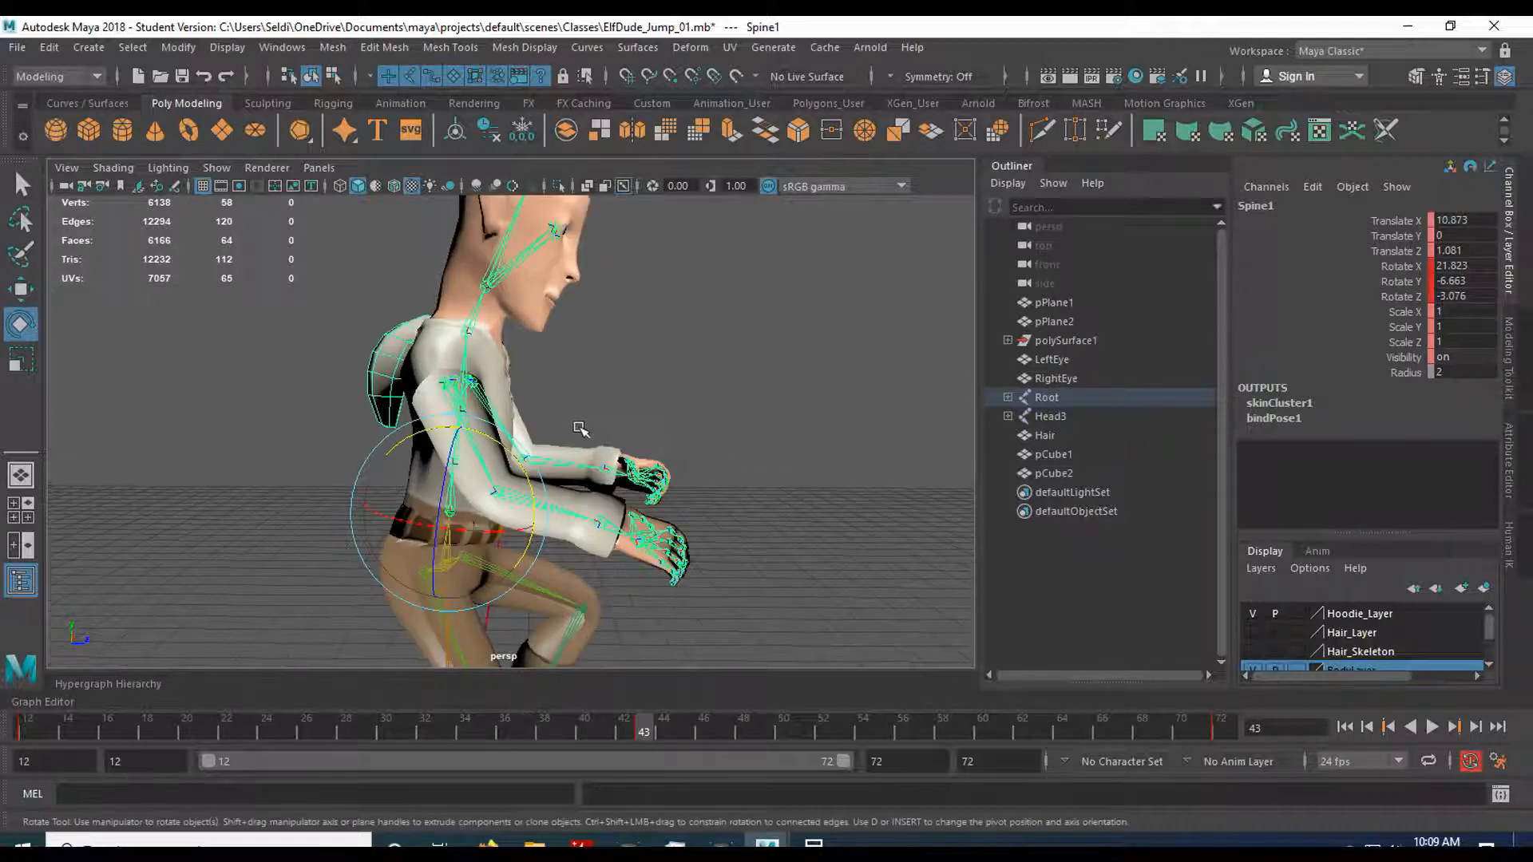
- Select the left and right shoulder joints together for rotation
{"action": "left_click", "coordinate": [551, 421]}
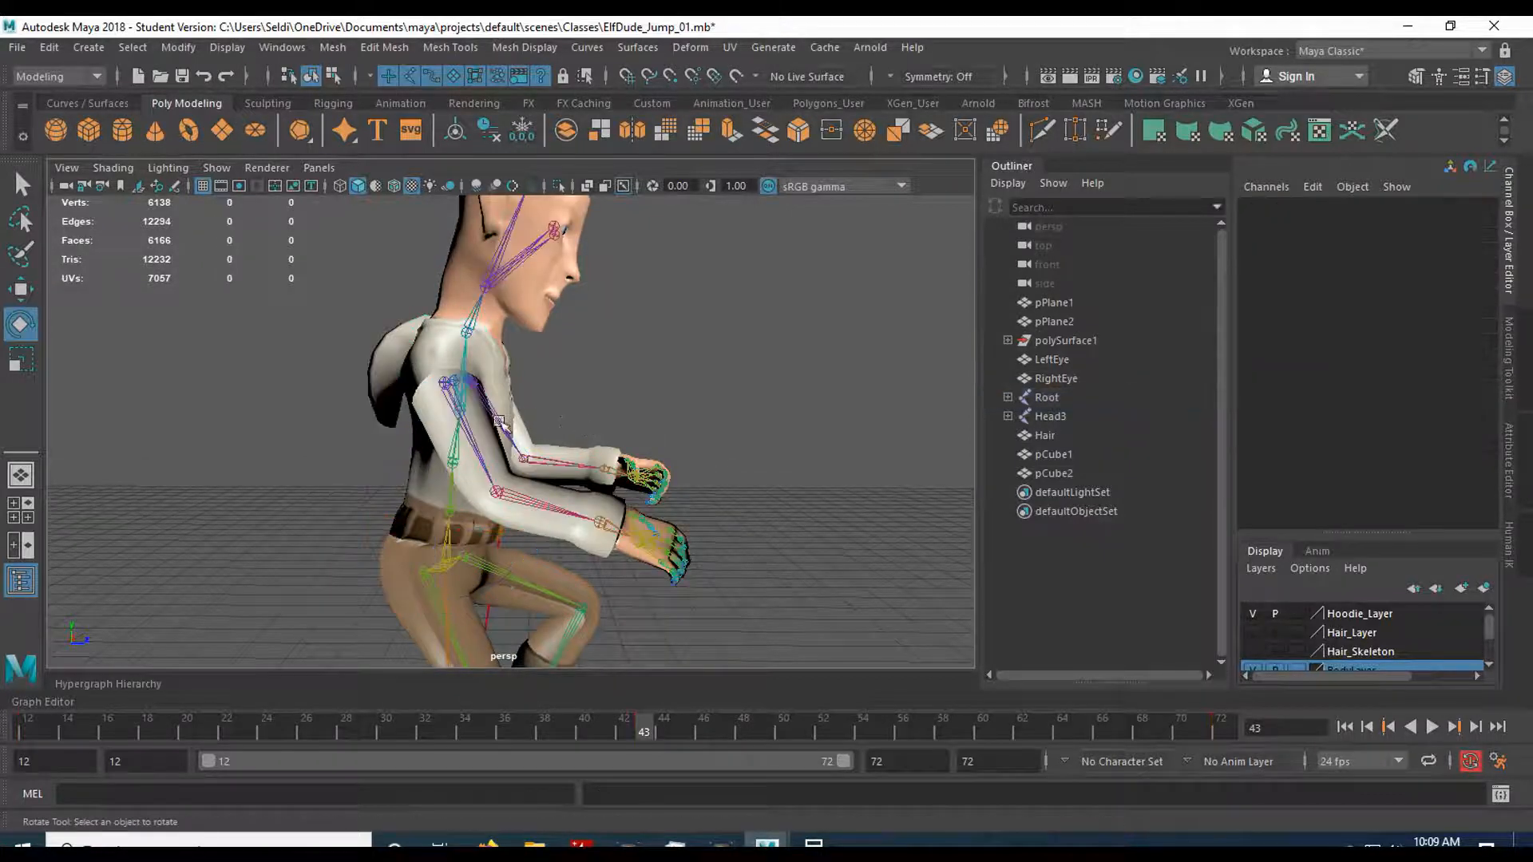
{"action": "left_click", "coordinate": [499, 421]}
{"action": "key", "text": "q"}
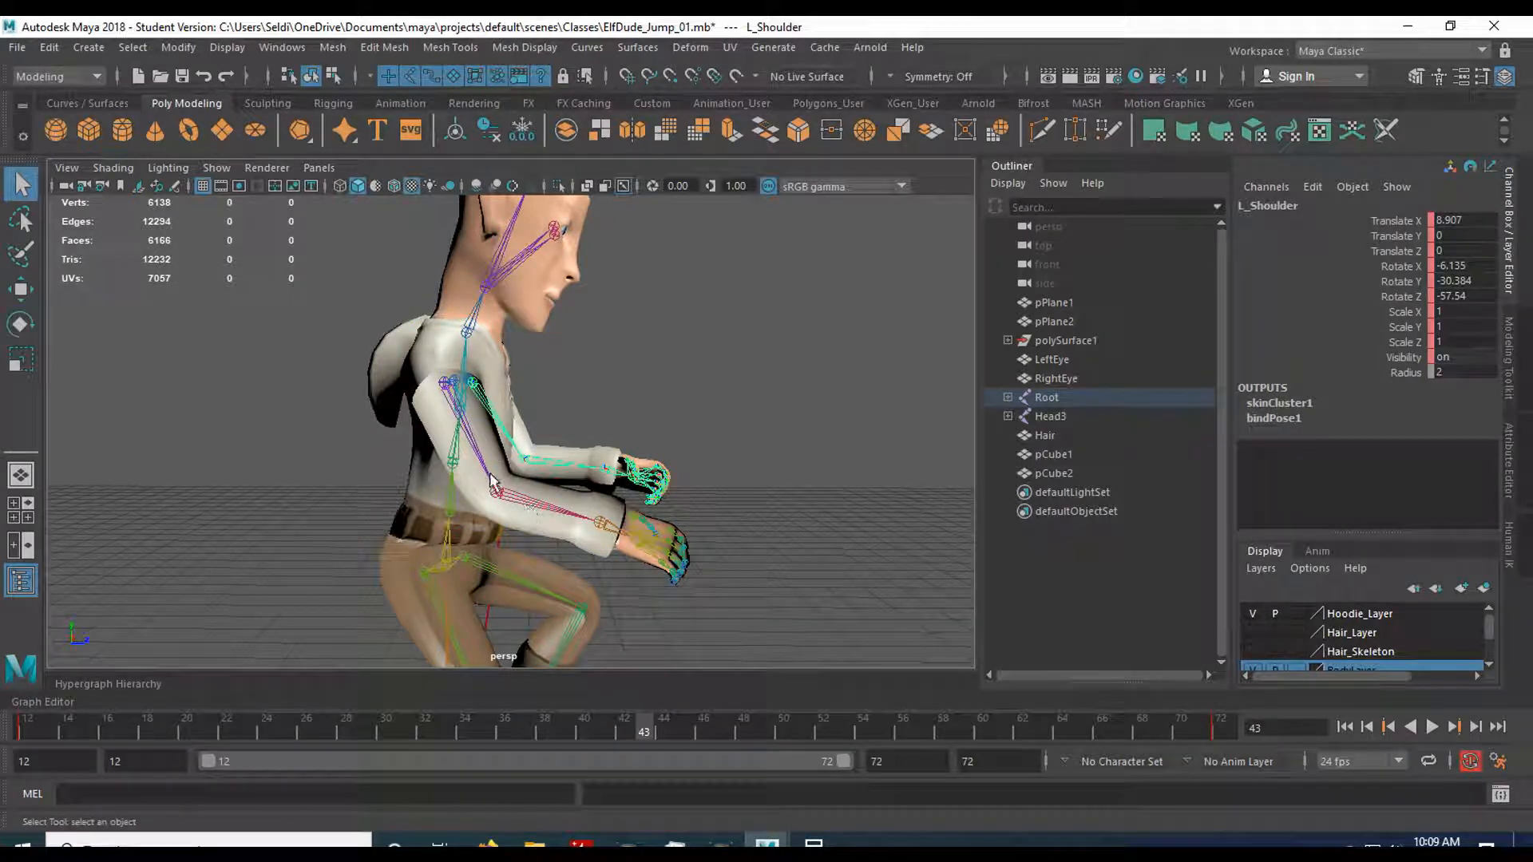
{"action": "left_click", "coordinate": [485, 467]}
{"action": "key", "text": "e"}
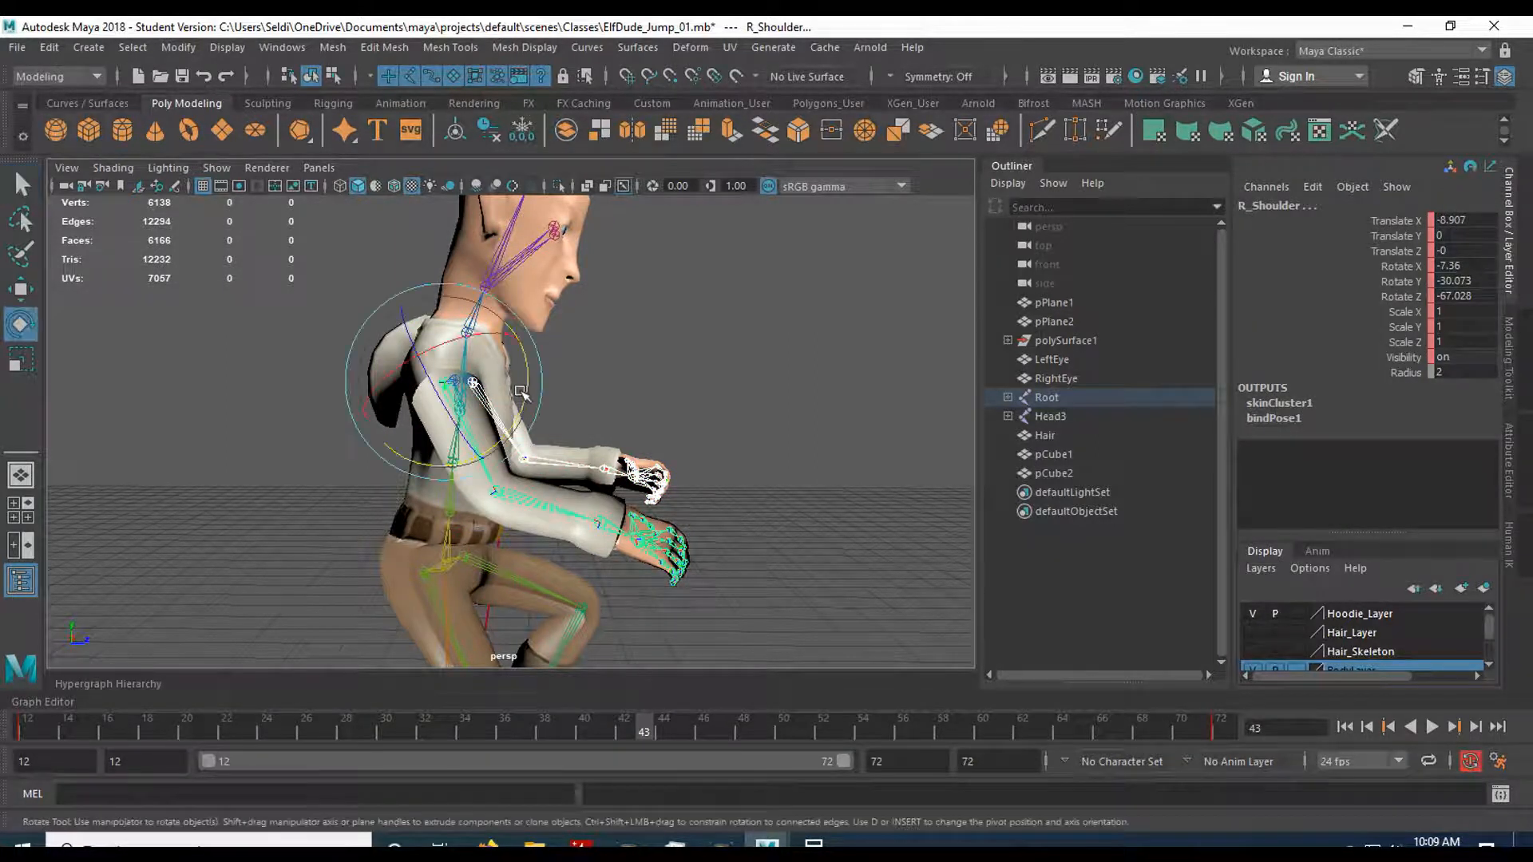
- Rotate the neck slightly back, and set the head joint to about -3.7, -7.3 and 1.2 degrees at frame 43
{"action": "left_click", "coordinate": [468, 397]}
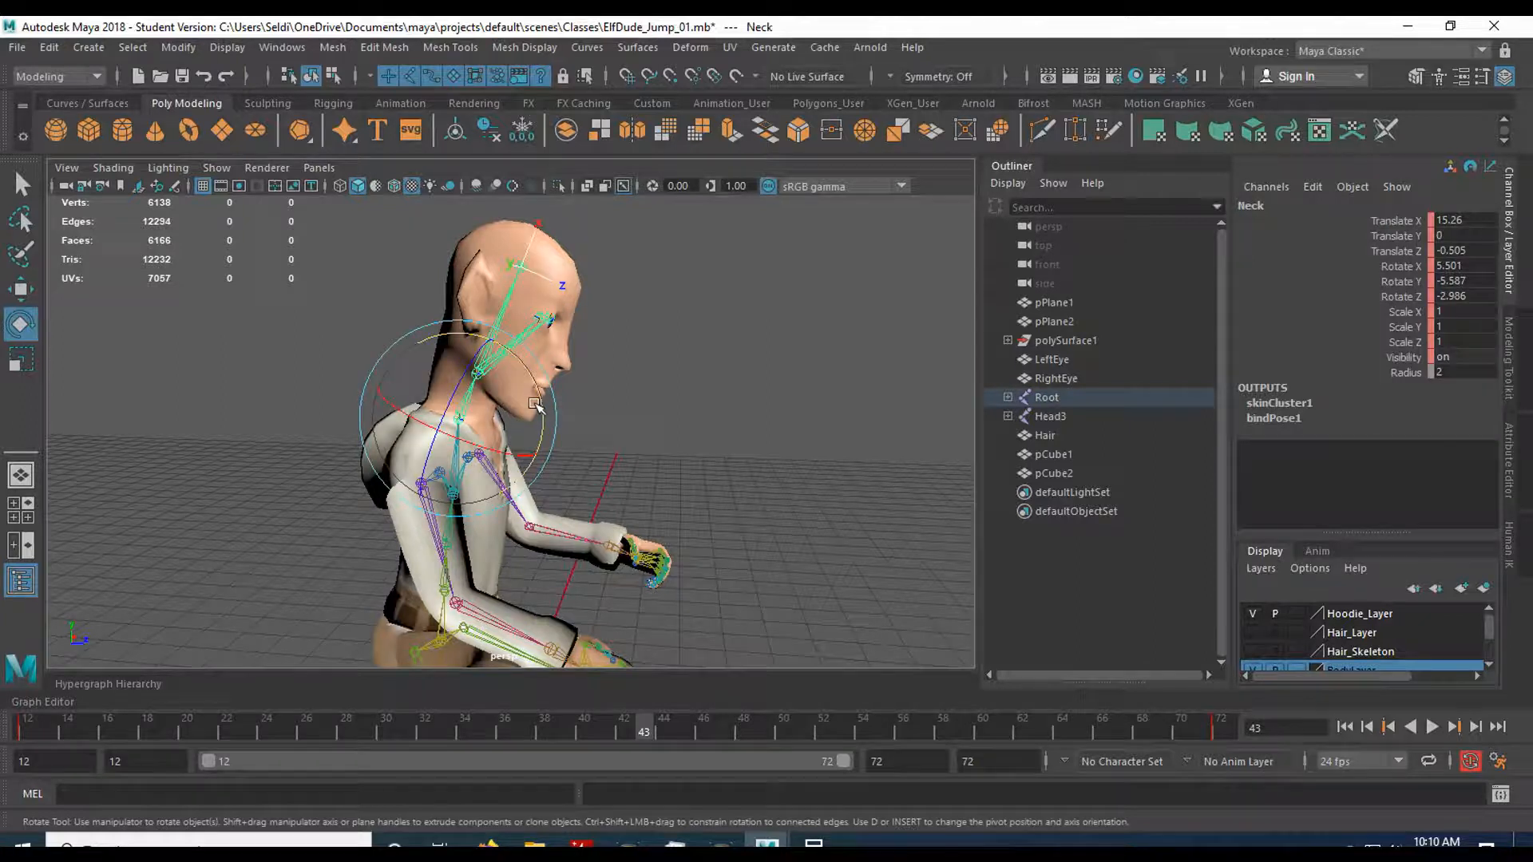
{"action": "left_click_drag", "start_coordinate": [537, 398], "coordinate": [552, 359]}
{"action": "left_click", "coordinate": [621, 398]}
{"action": "left_click", "coordinate": [487, 367]}
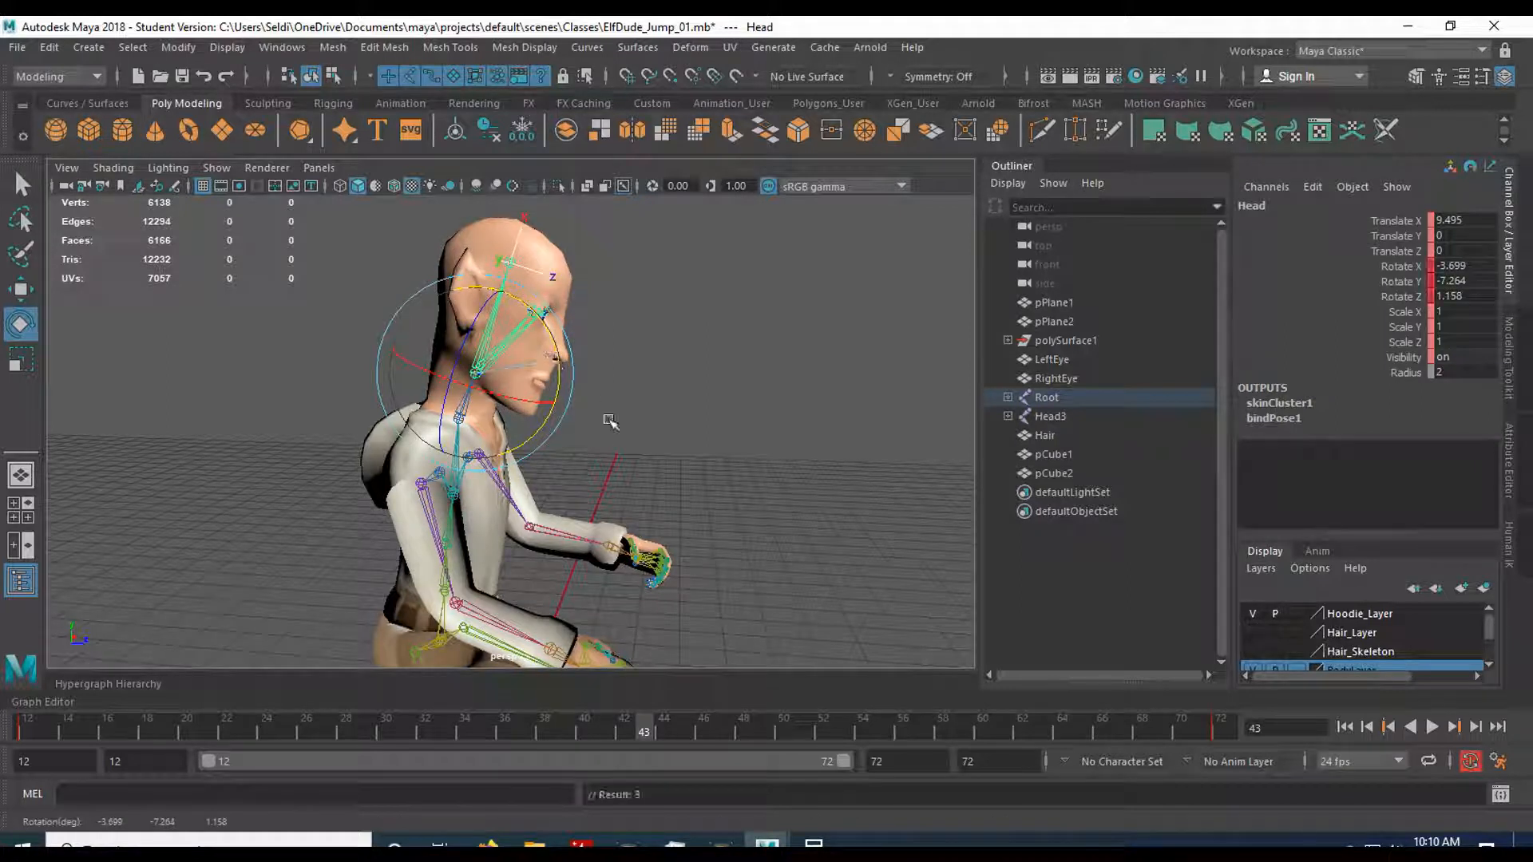
{"action": "left_click", "coordinate": [553, 514]}
- Rotate the Spine3 joint slightly at frame 43, to about 2.4 degrees in Y, and clear the selection
{"action": "left_click", "coordinate": [454, 501]}
{"action": "left_click_drag", "start_coordinate": [531, 469], "coordinate": [530, 467]}
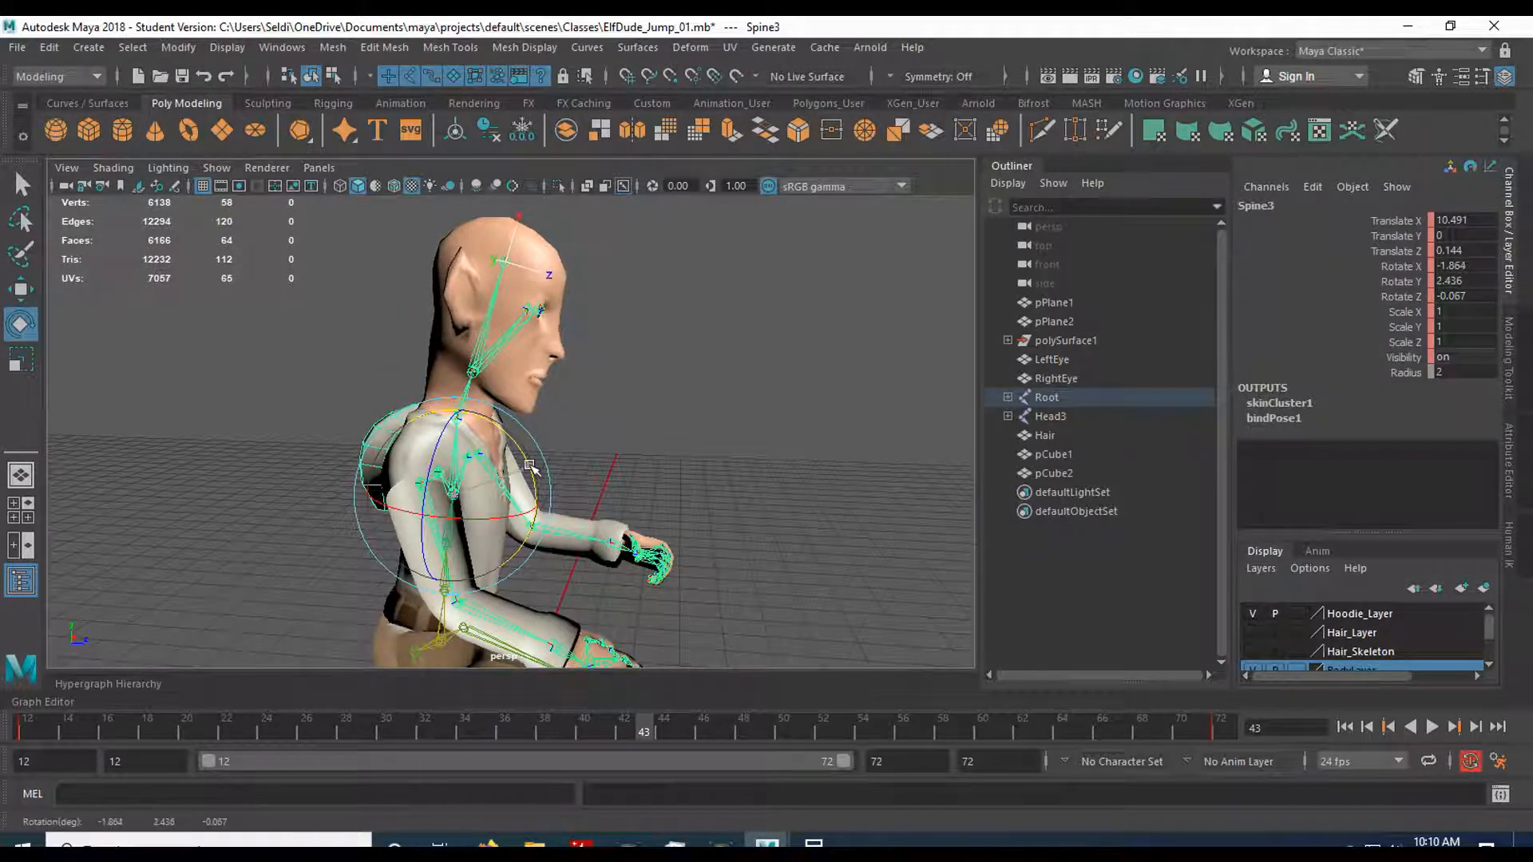
{"action": "left_click", "coordinate": [623, 471]}
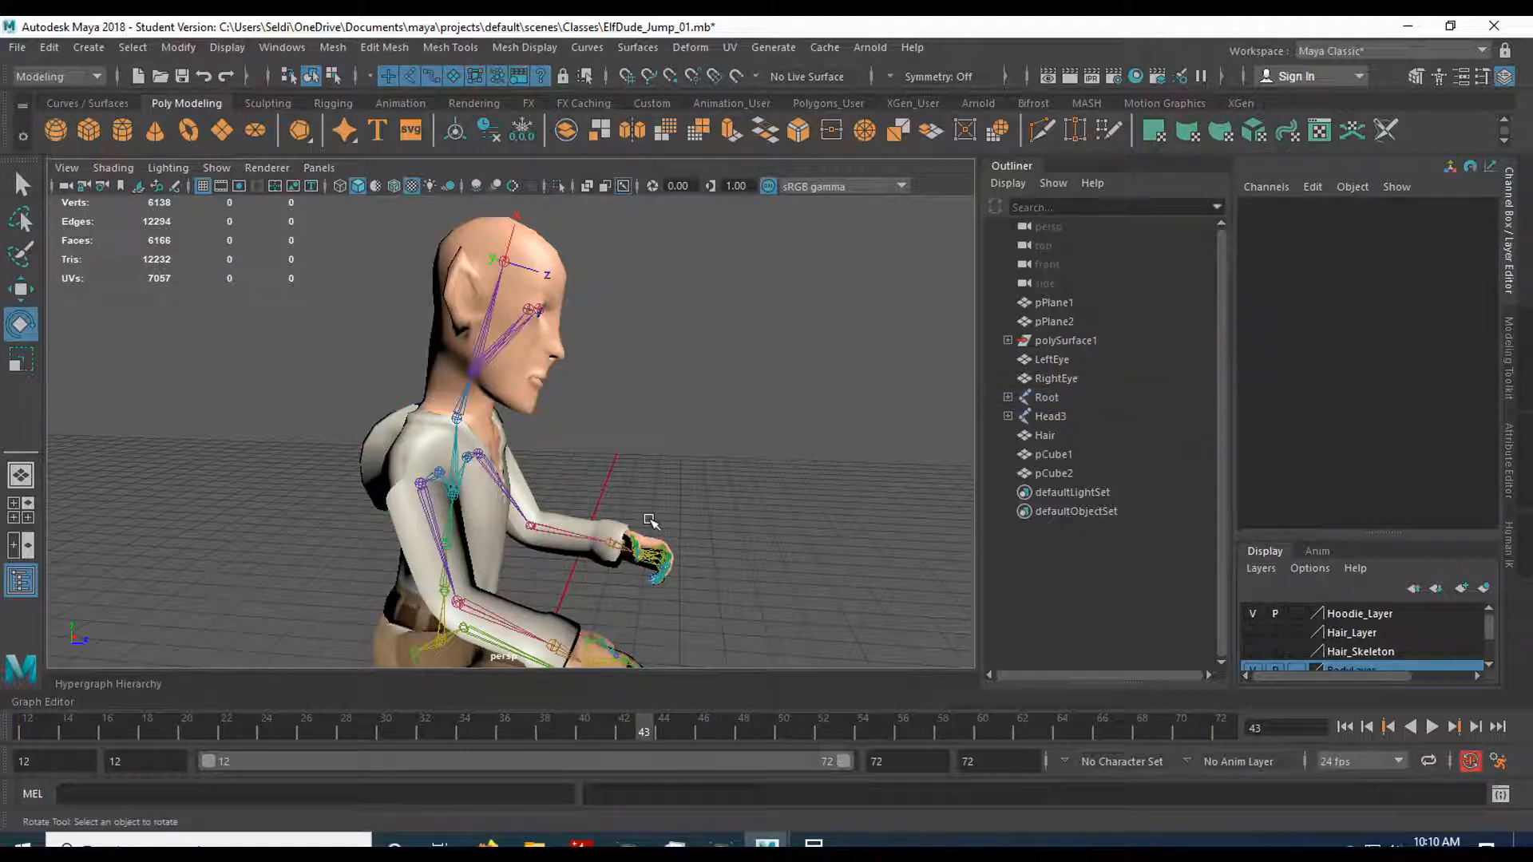
- Save the scene with the new frame 43 pose and continue past the student version notice
{"action": "scroll", "coordinate": [649, 520], "scroll_direction": "down", "scroll_amount": 5}
{"action": "middle_click_drag", "start_coordinate": [648, 576], "coordinate": [646, 533], "text": "alt"}
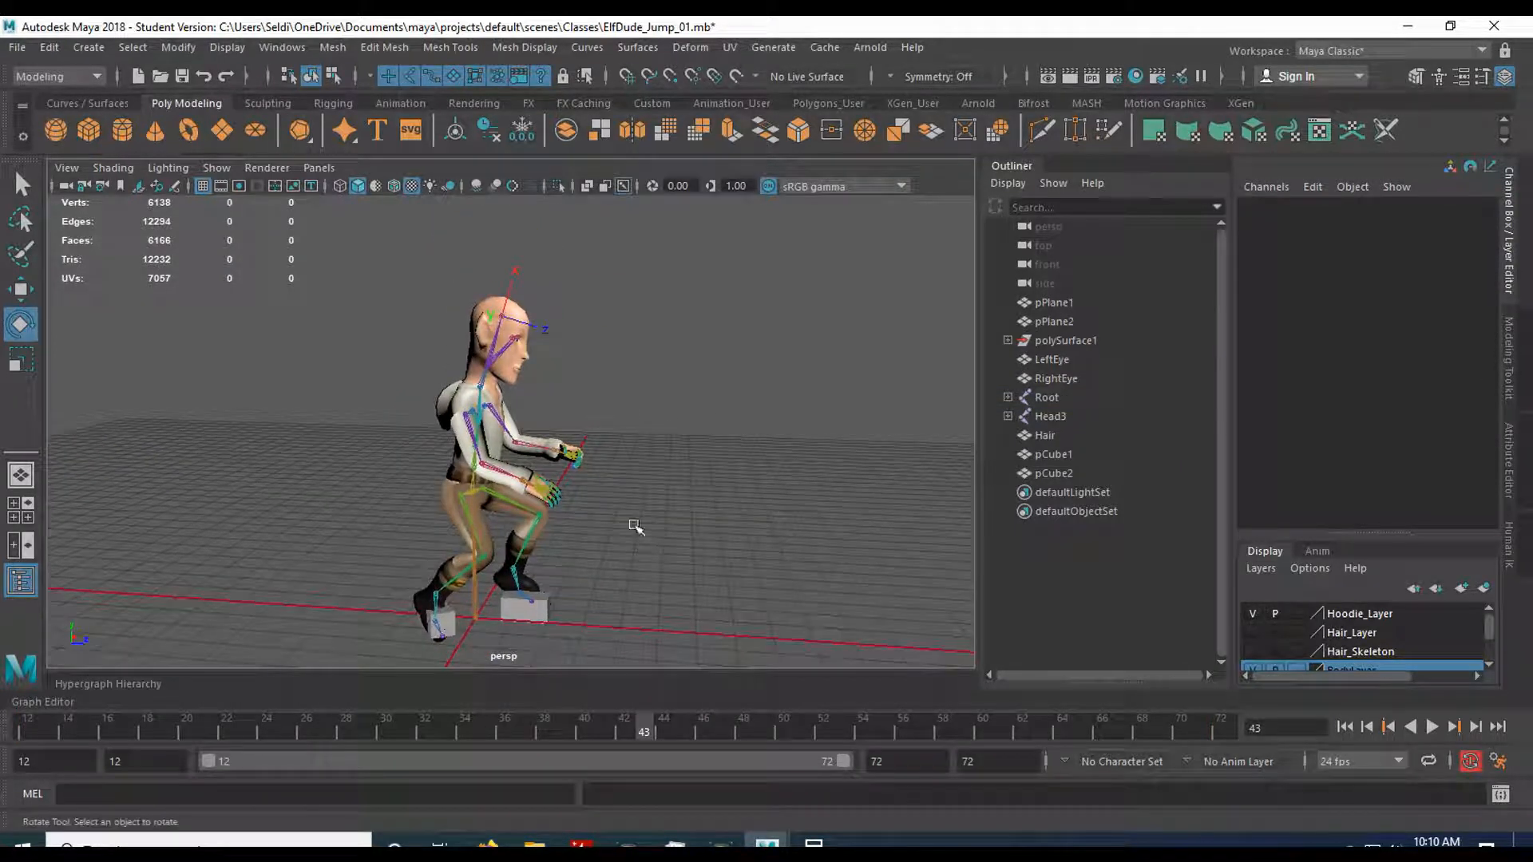
{"action": "left_click", "coordinate": [17, 47]}
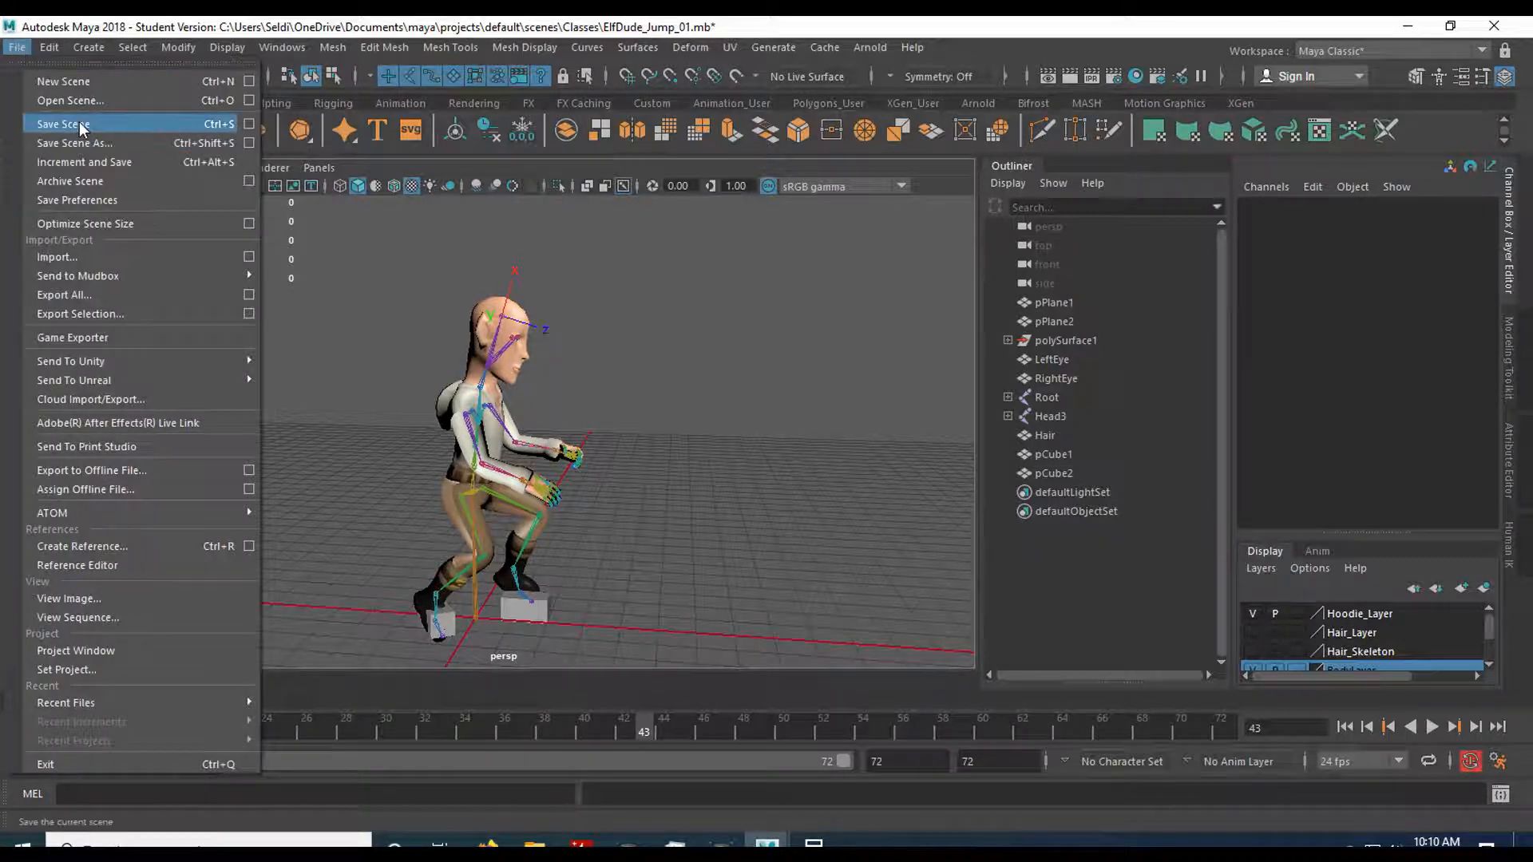
{"action": "left_click", "coordinate": [80, 124]}
{"action": "left_click", "coordinate": [696, 448]}
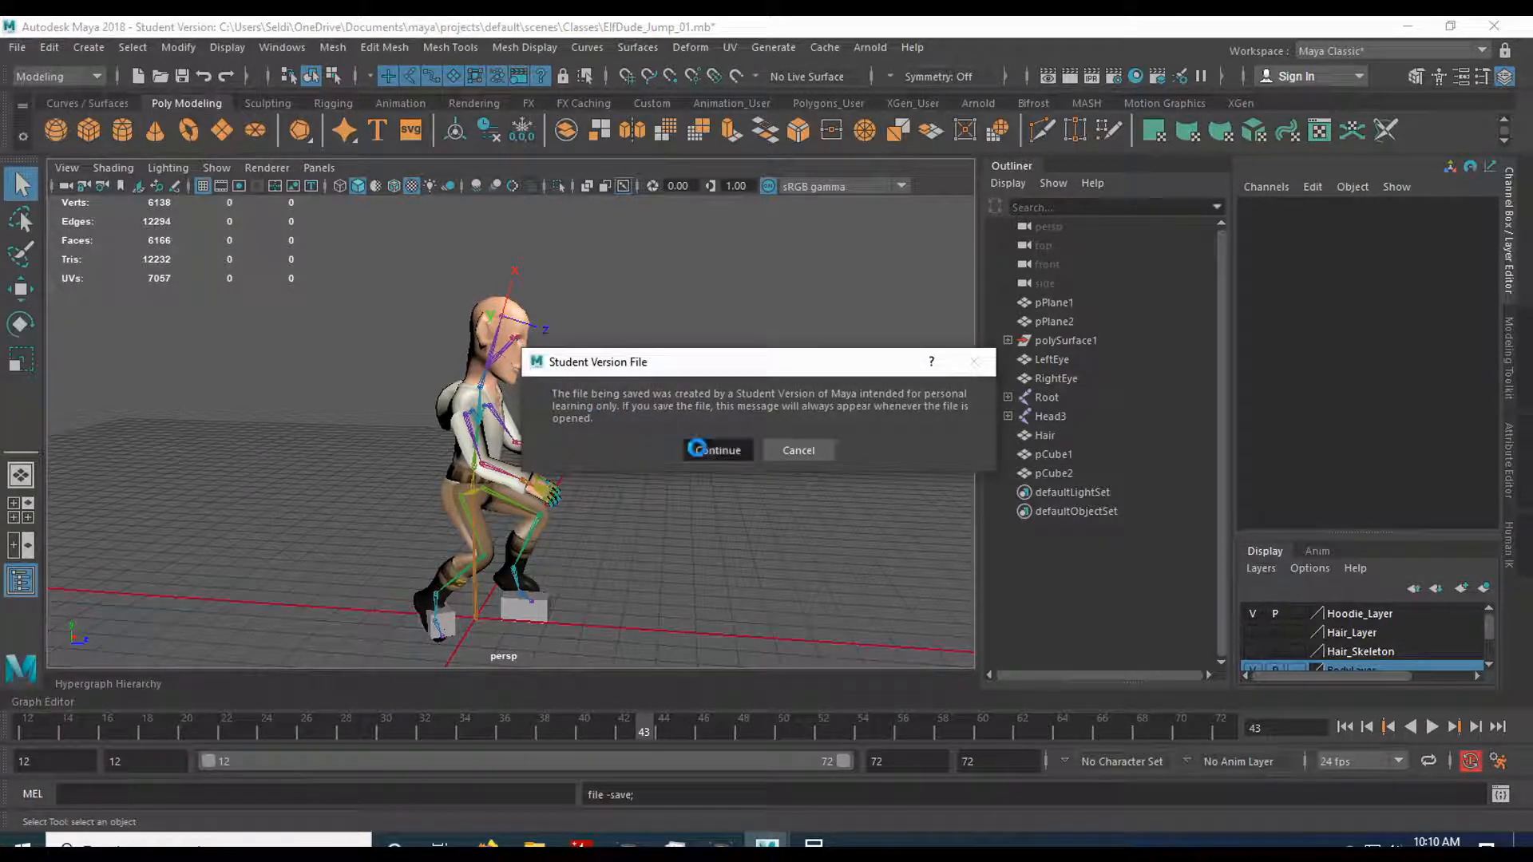
- Play back the animation from the beginning of the timeline
{"action": "key", "text": "e"}
{"action": "left_click", "coordinate": [62, 727]}
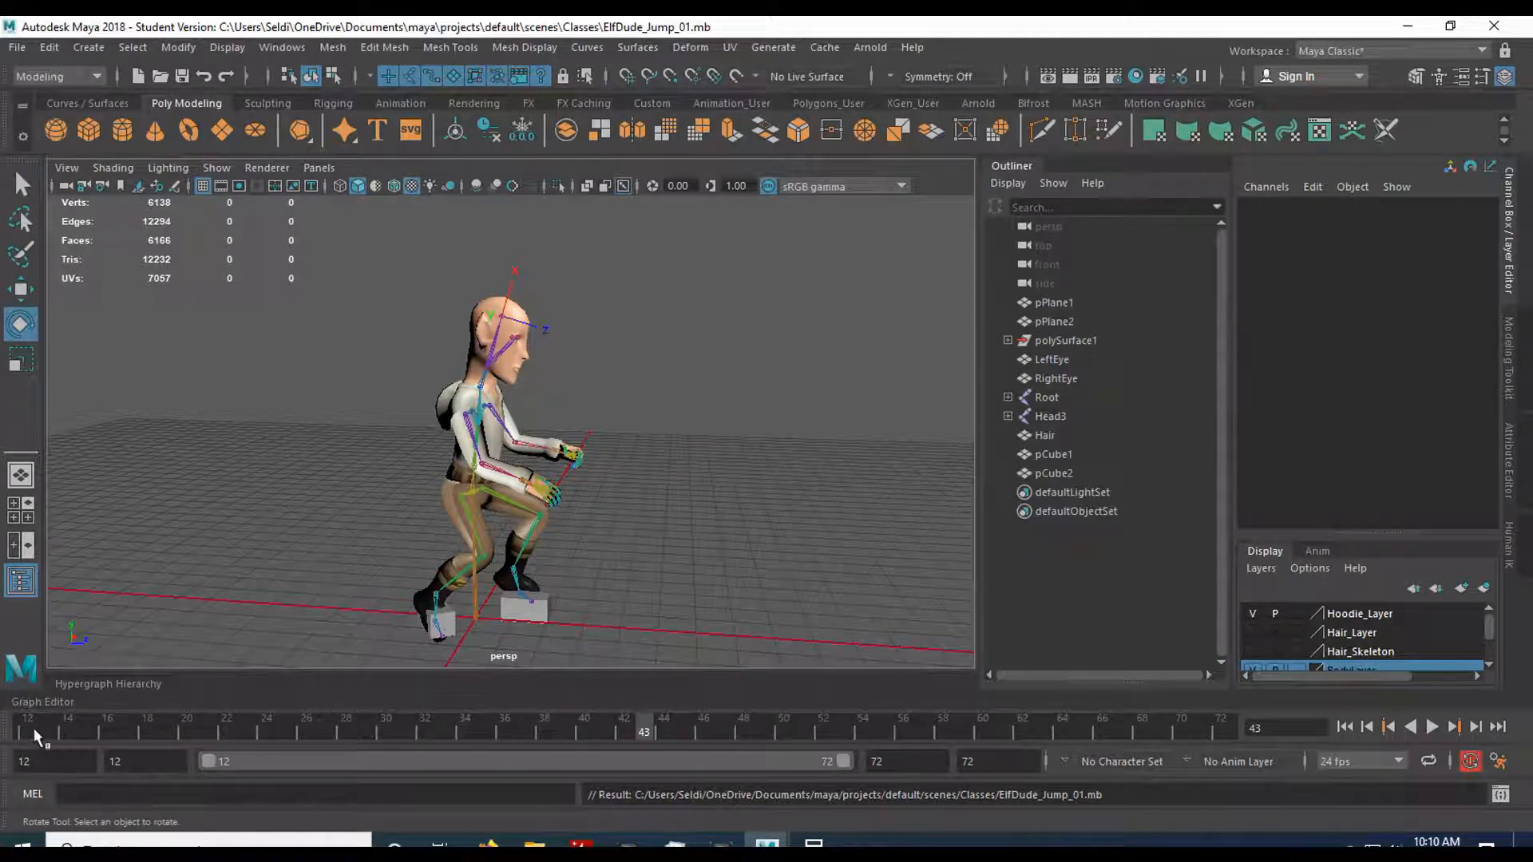
{"action": "left_click", "coordinate": [1434, 728]}
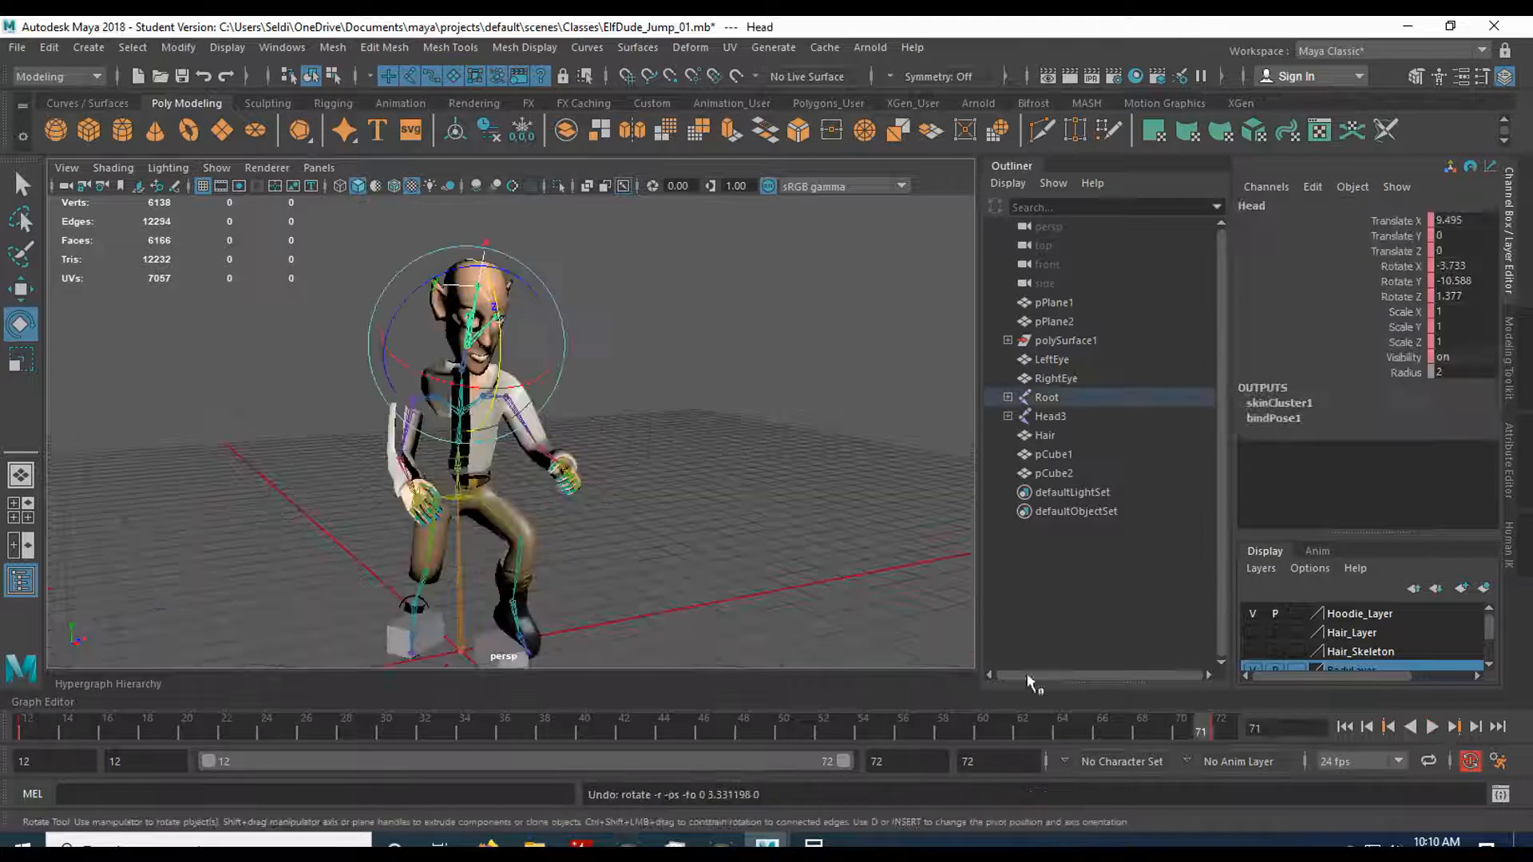
- Select the head joint at frame 71 and examine the character's pose up close from different angles
{"action": "key", "text": "q"}
{"action": "left_click", "coordinate": [714, 541]}
{"action": "left_click_drag", "start_coordinate": [525, 540], "coordinate": [610, 519], "text": "alt"}
{"action": "scroll", "coordinate": [610, 519], "scroll_direction": "up", "scroll_amount": 5}
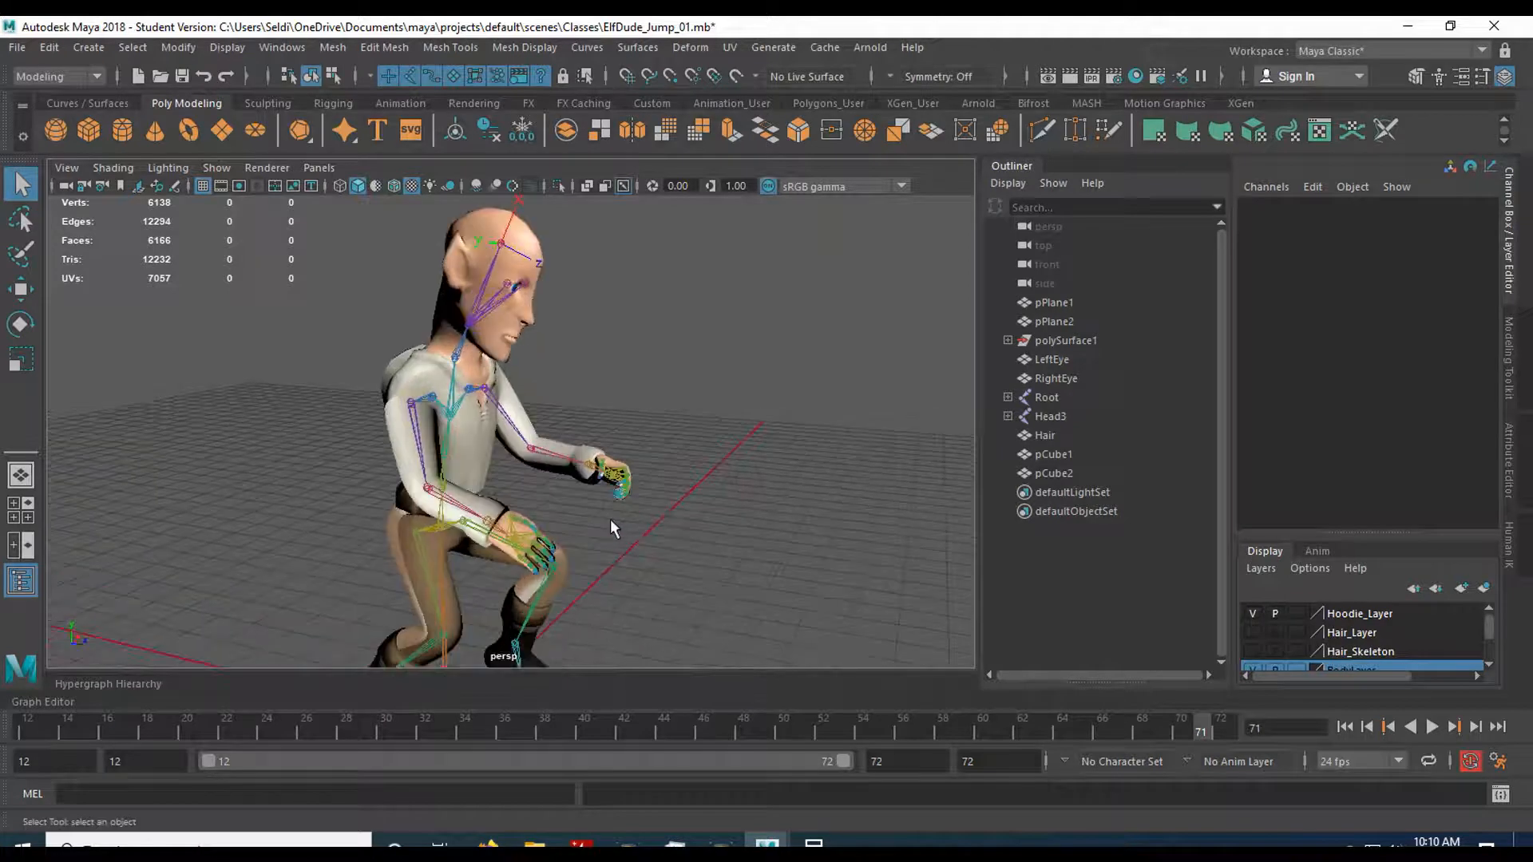
{"action": "left_click", "coordinate": [464, 361]}
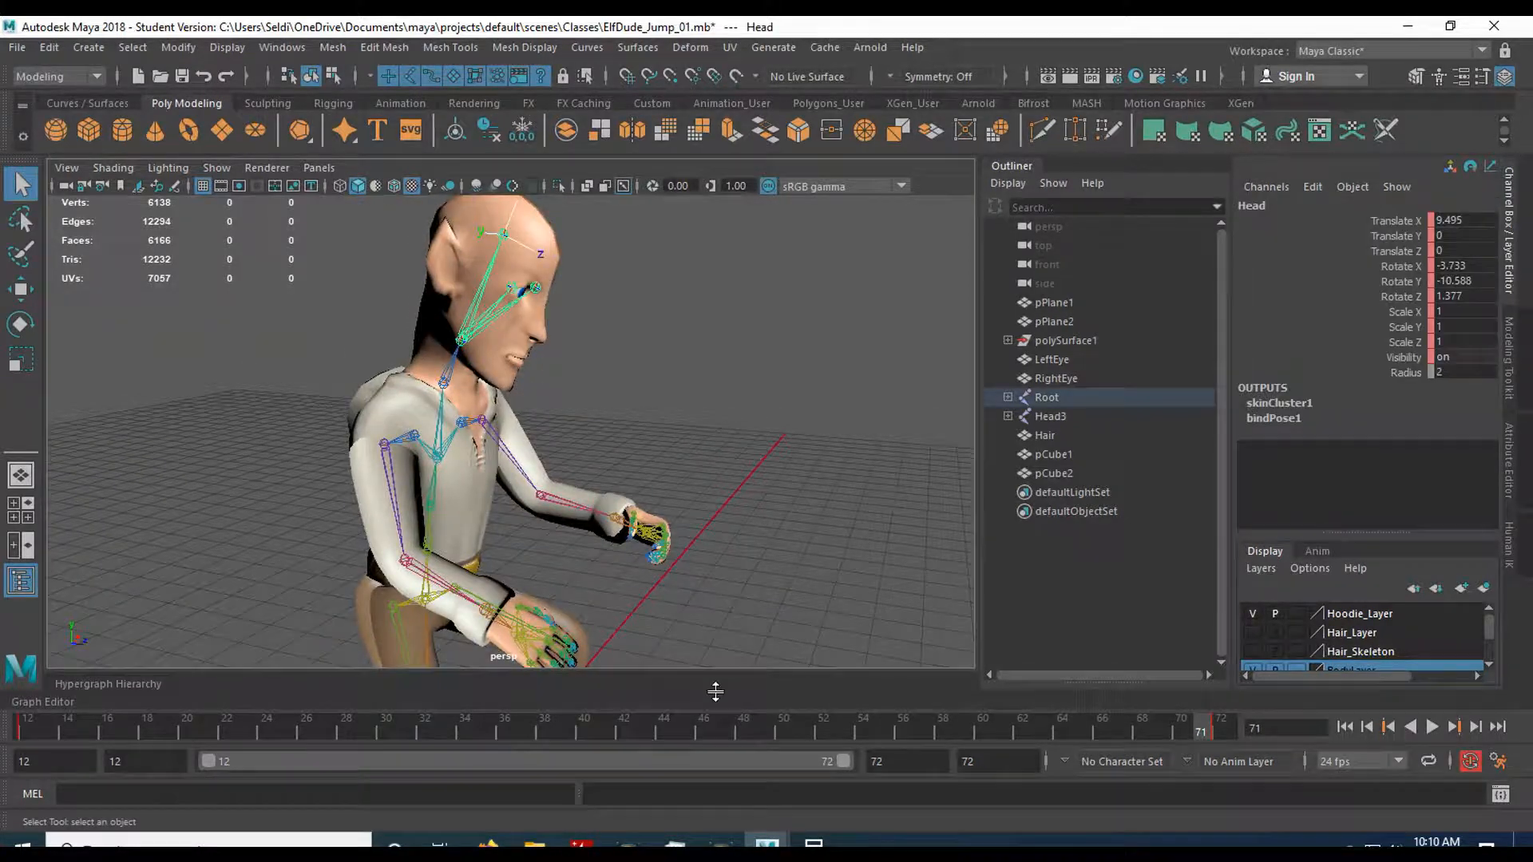
{"action": "left_click_drag", "start_coordinate": [571, 553], "coordinate": [599, 554], "text": "alt"}
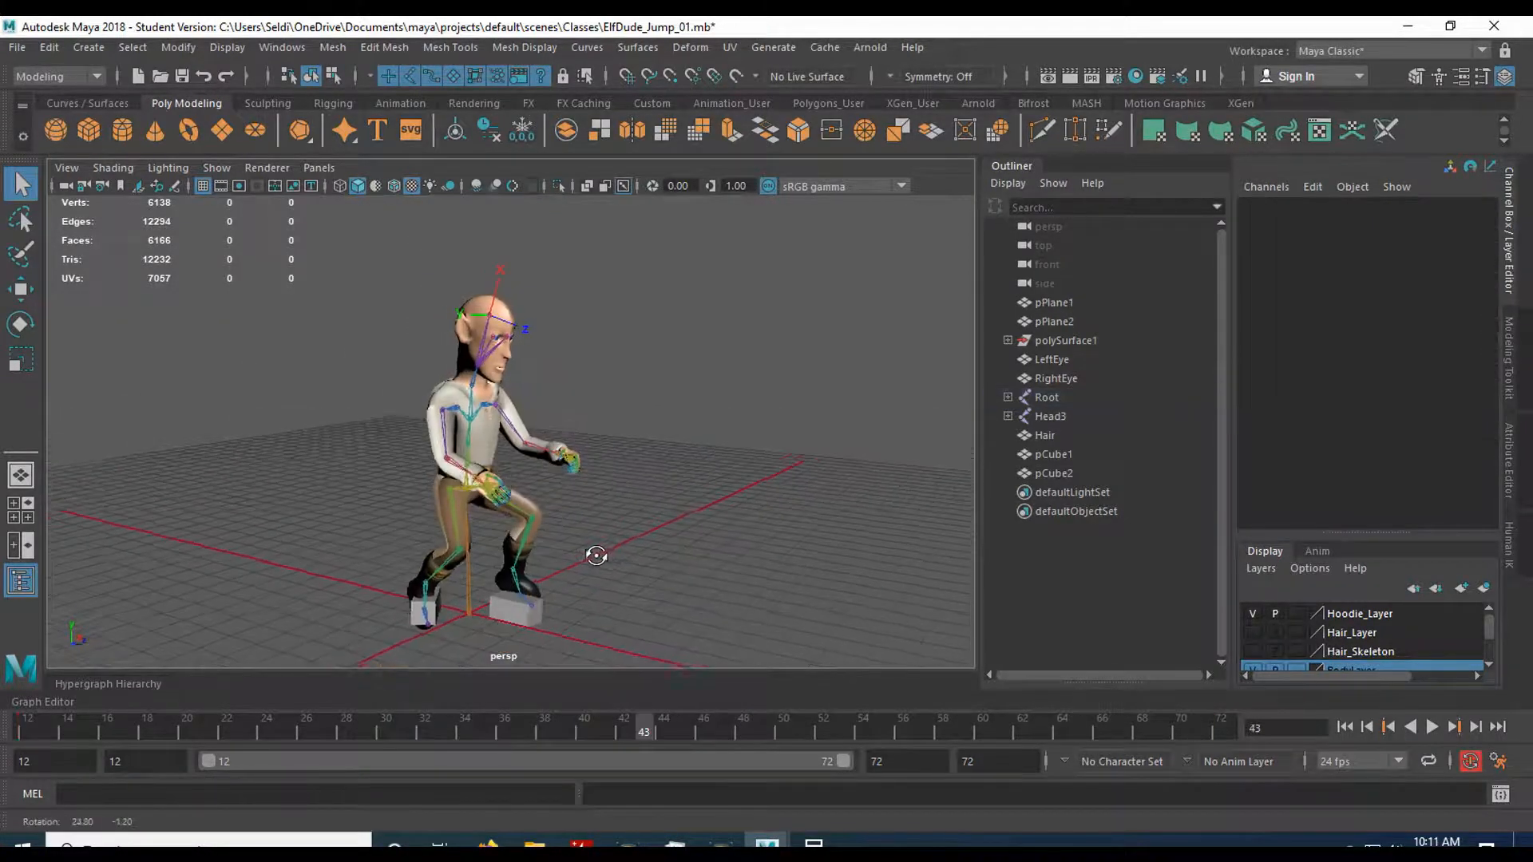
{"action": "scroll", "coordinate": [601, 554], "scroll_direction": "up", "scroll_amount": 3}
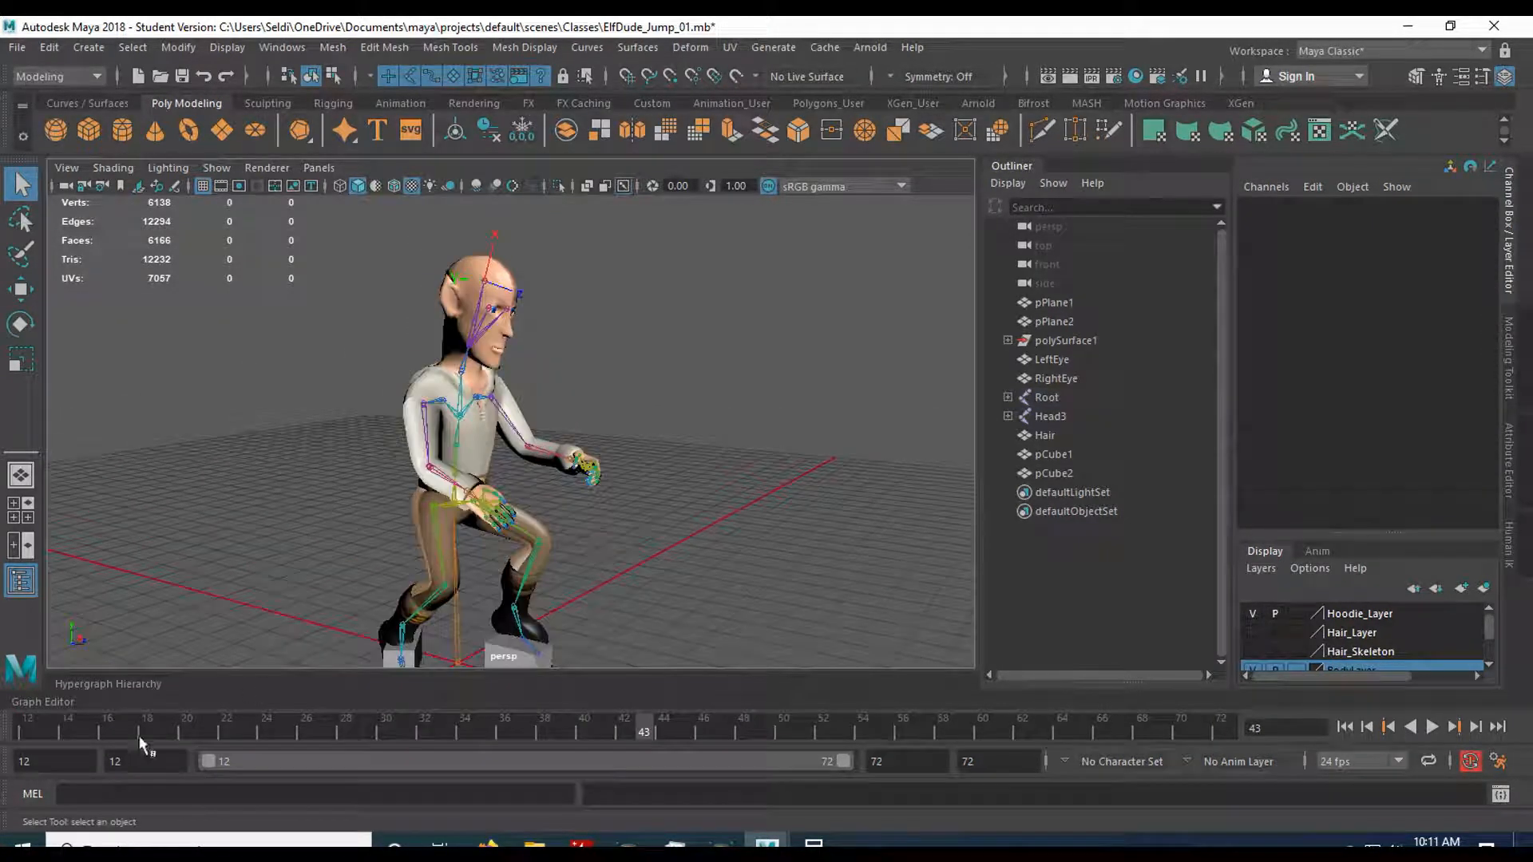
- Play the animation from frame 12 while viewing the character from the side, and stop at frame 40
{"action": "left_click", "coordinate": [25, 723]}
{"action": "key", "text": "alt+v"}
{"action": "left_click_drag", "start_coordinate": [120, 733], "coordinate": [26, 729]}
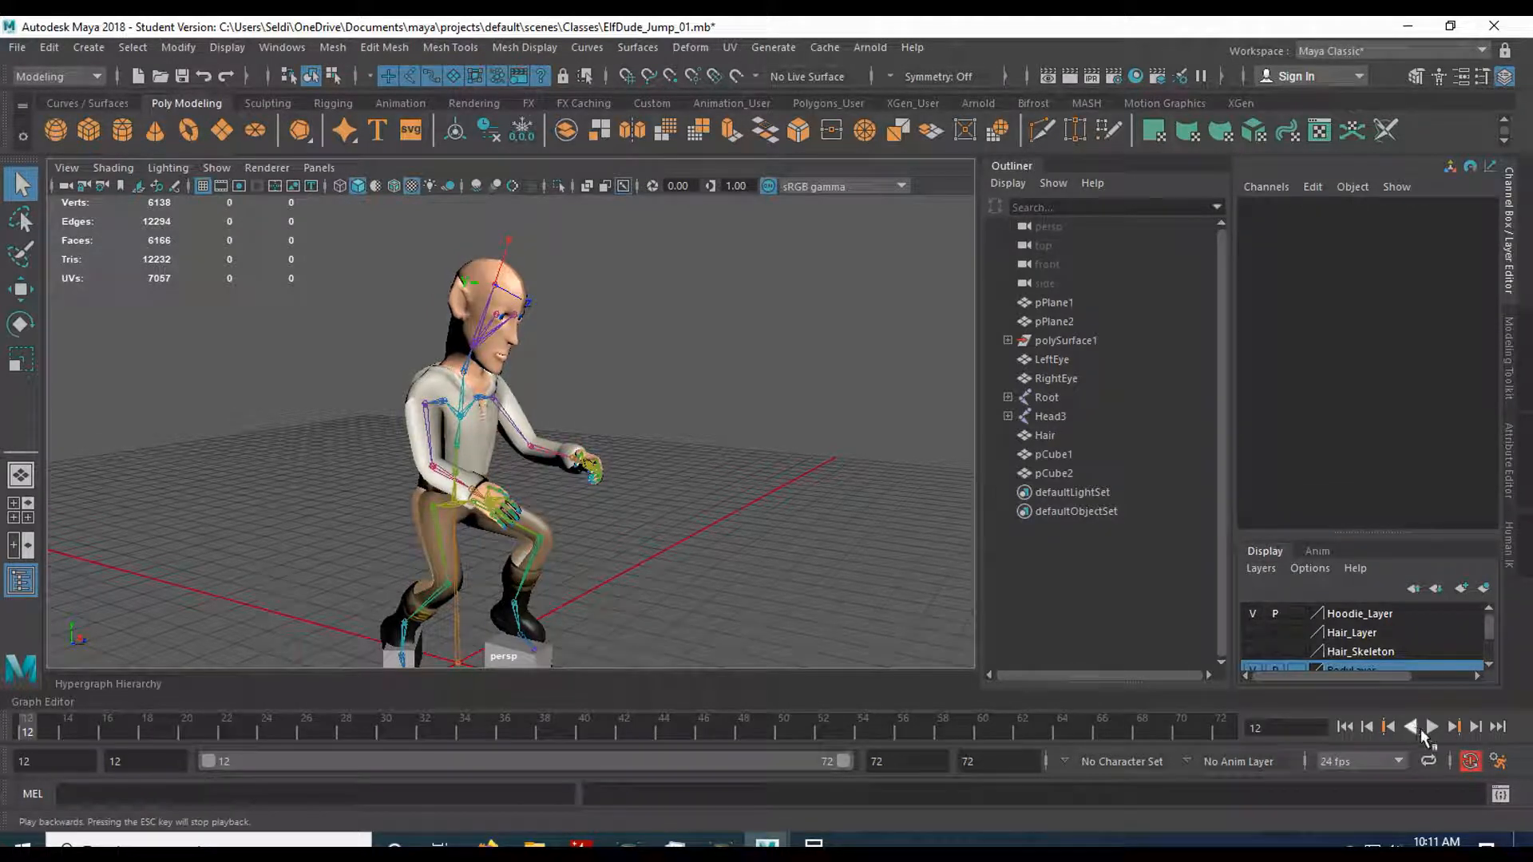
{"action": "left_click", "coordinate": [1431, 729]}
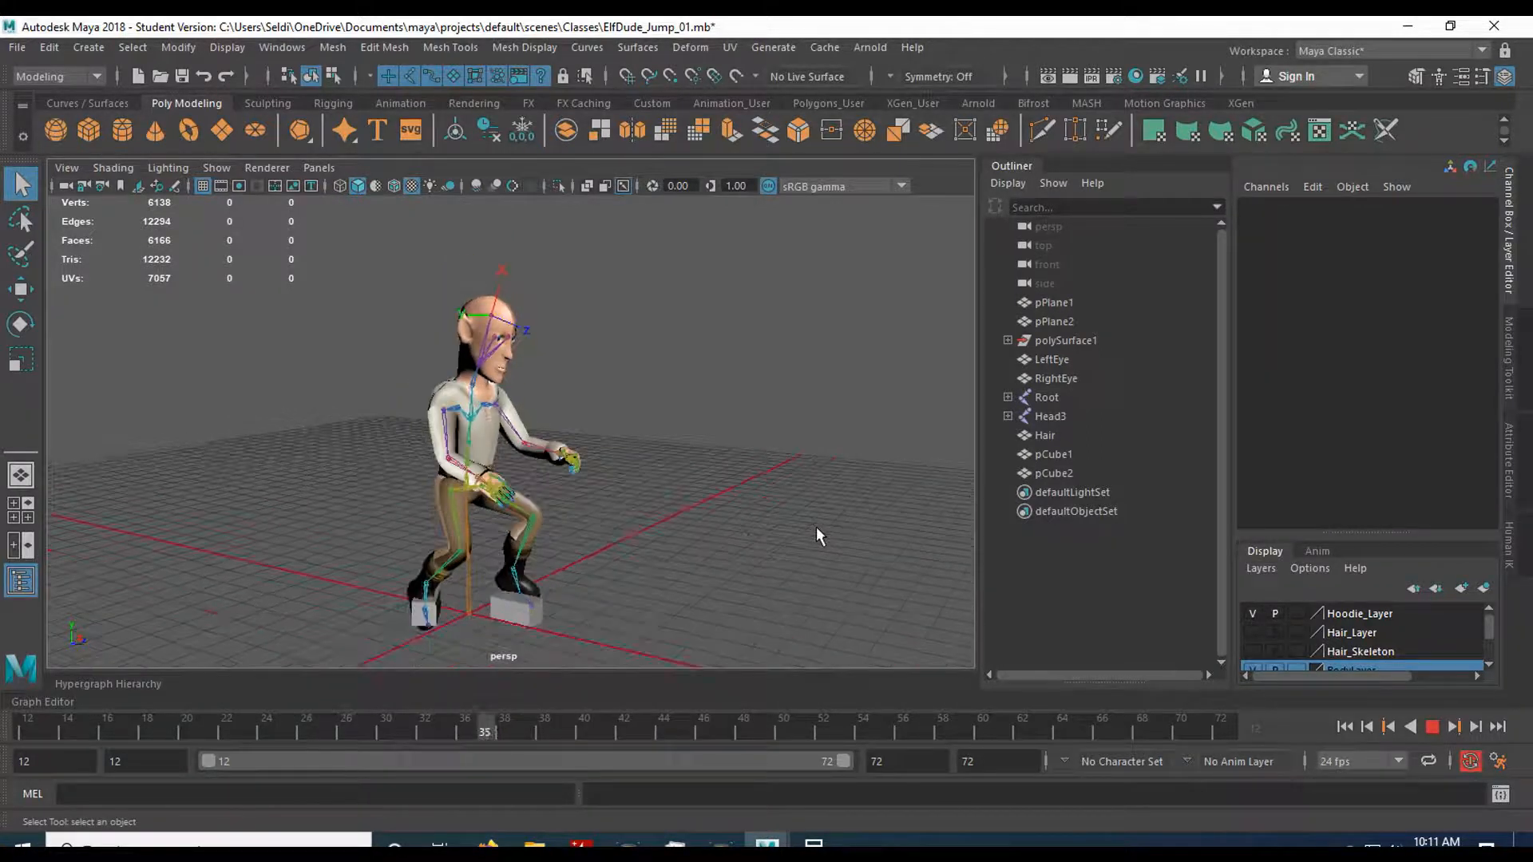
{"action": "left_click_drag", "start_coordinate": [621, 539], "coordinate": [679, 539], "text": "alt"}
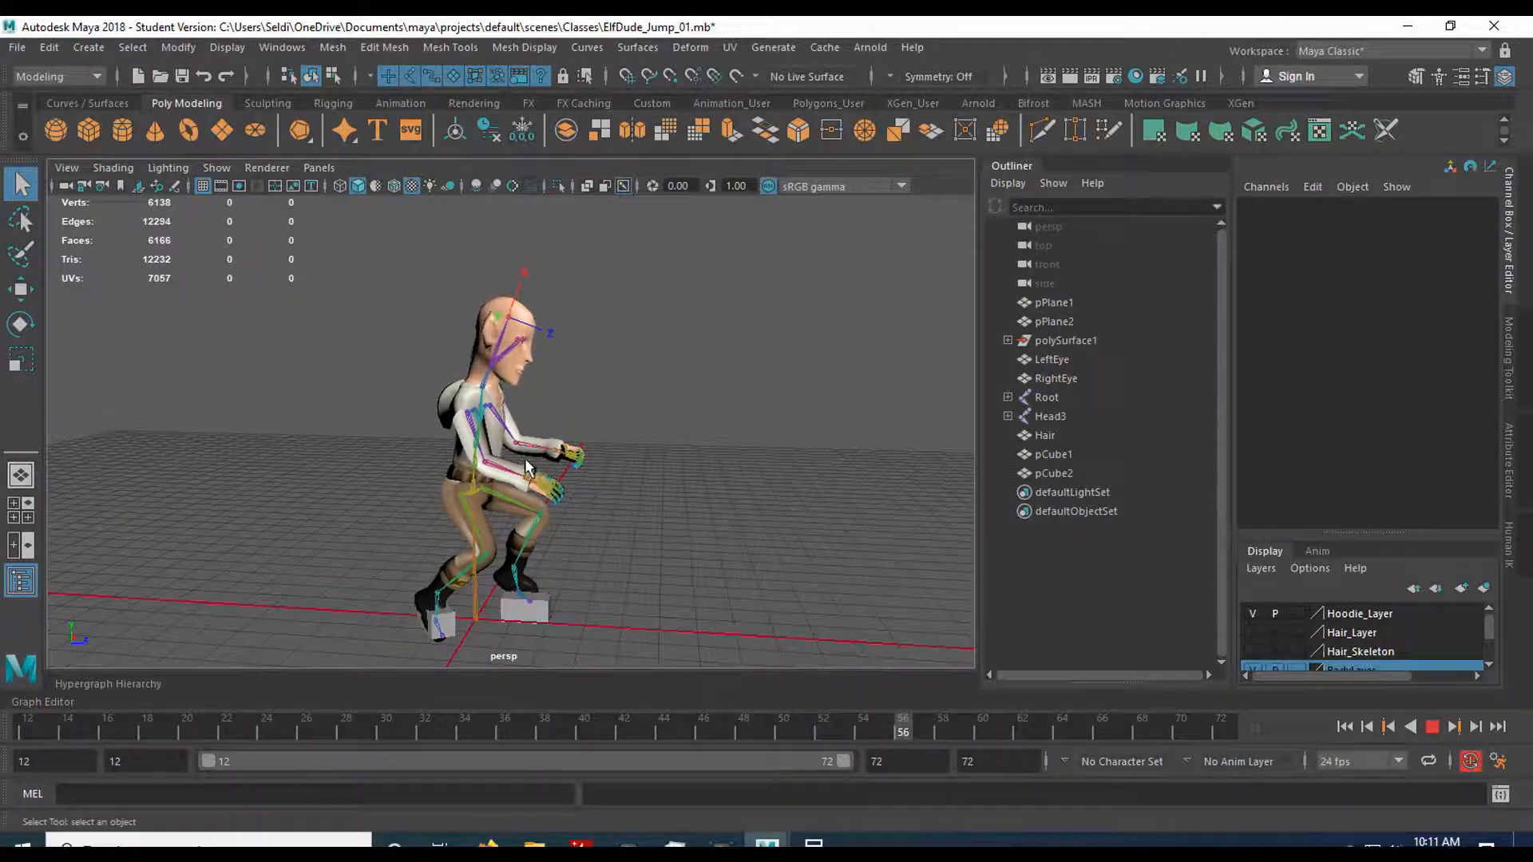
{"action": "left_click", "coordinate": [1436, 729]}
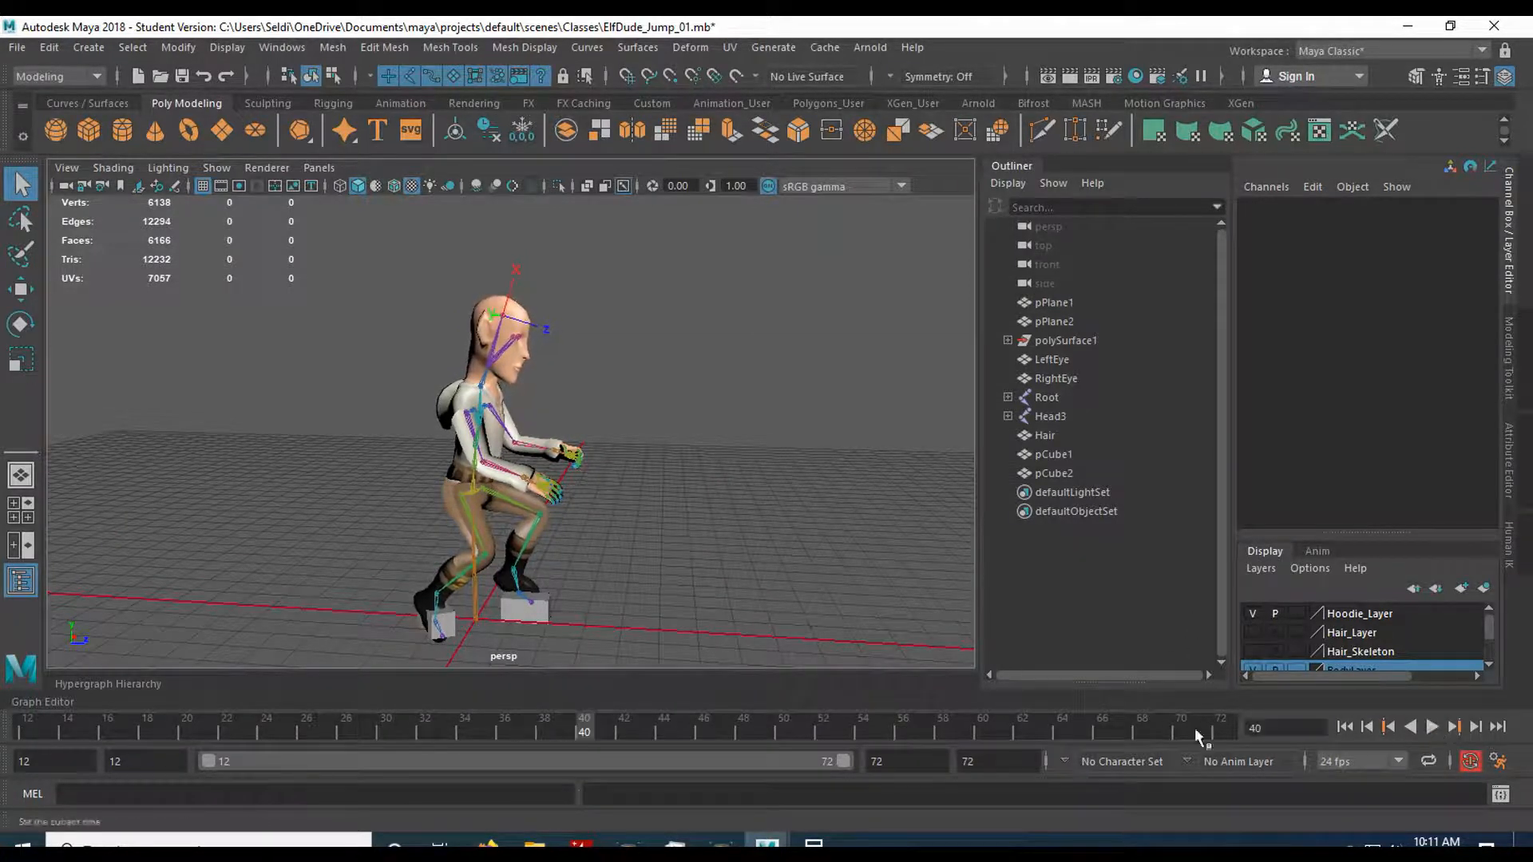
- Compare the character's poses at frames 12 and 72 from the side and in a close-up of the upper body
{"action": "left_click", "coordinate": [25, 728]}
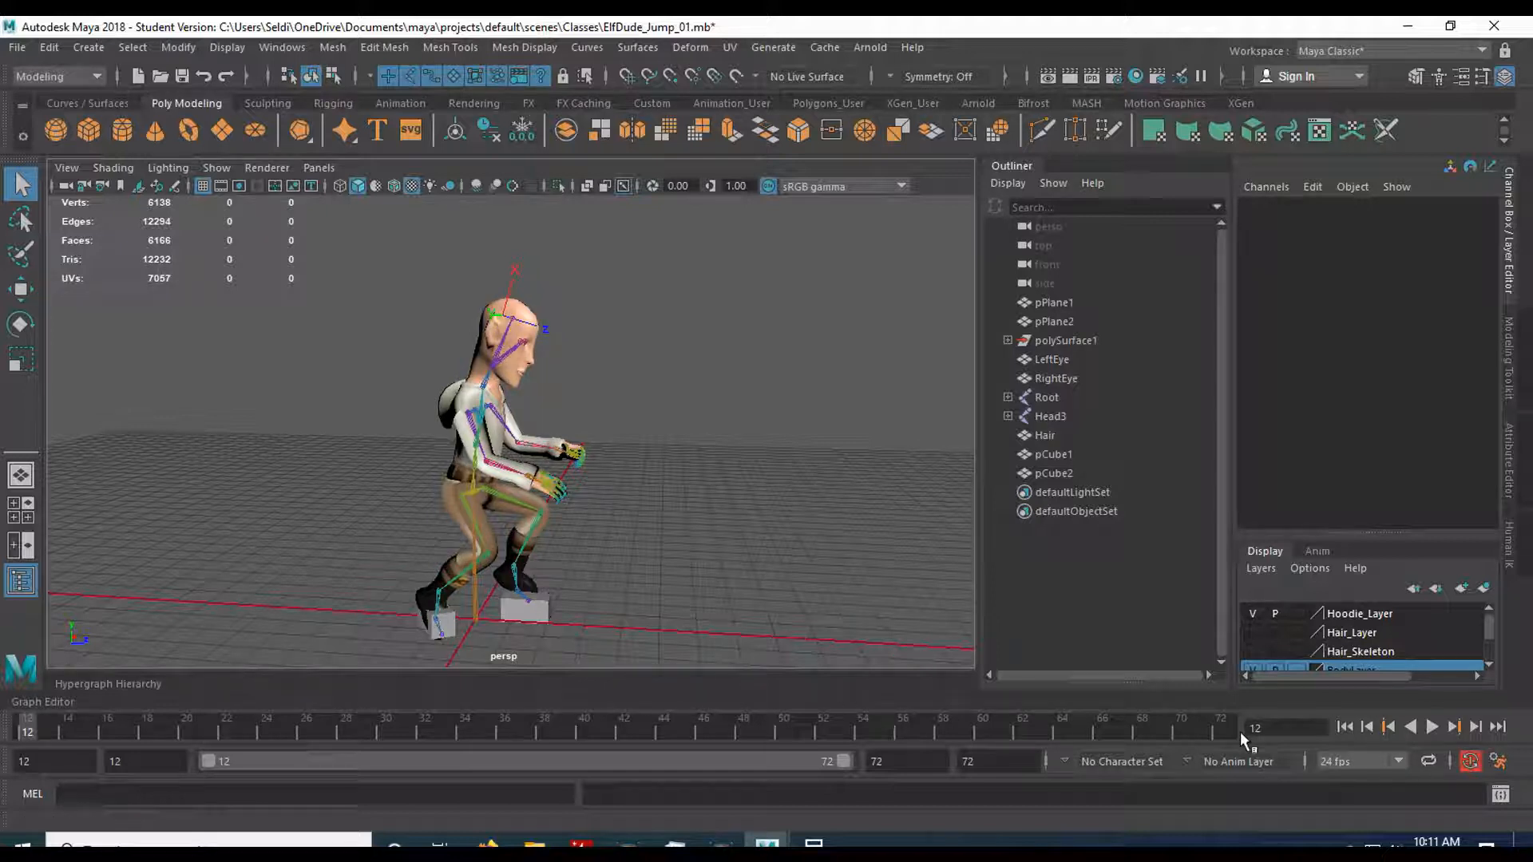
{"action": "left_click", "coordinate": [1223, 728]}
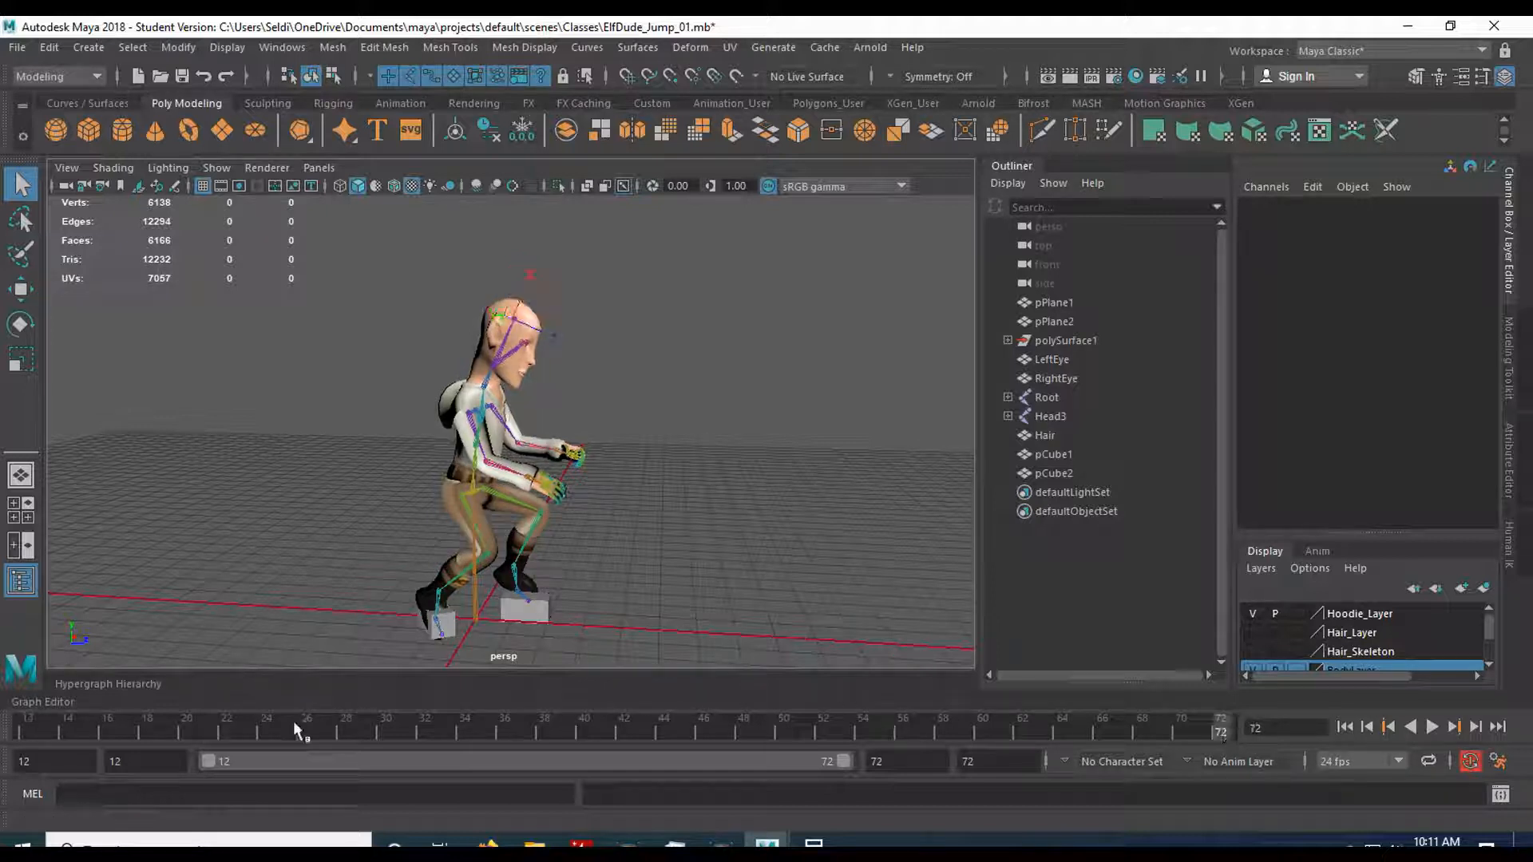
{"action": "left_click", "coordinate": [35, 726]}
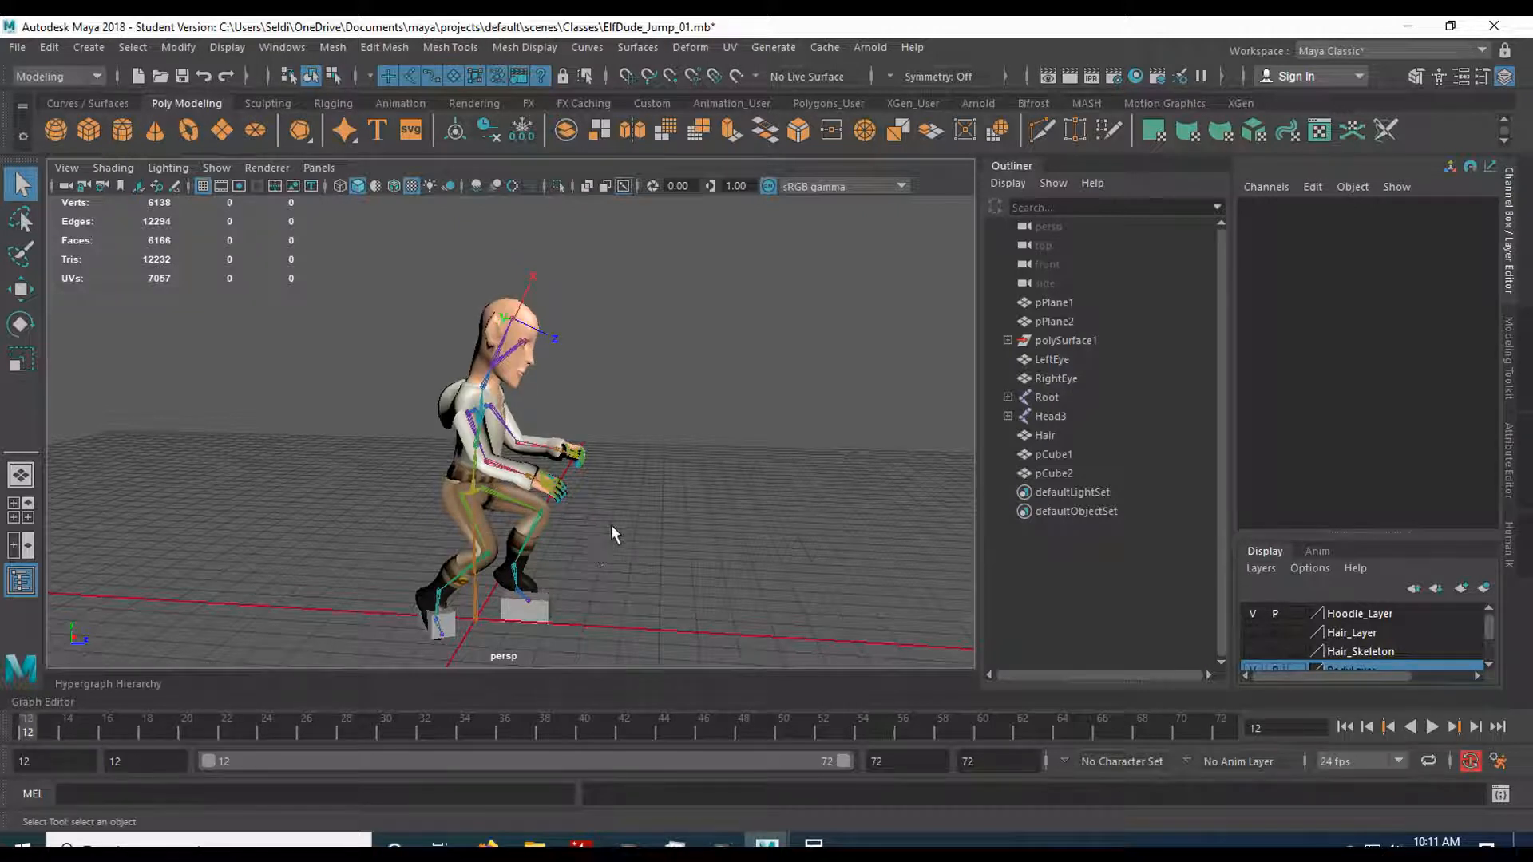
{"action": "scroll", "coordinate": [611, 525], "scroll_direction": "up", "scroll_amount": 5}
{"action": "left_click_drag", "start_coordinate": [611, 524], "coordinate": [687, 572], "text": "alt"}
{"action": "scroll", "coordinate": [687, 572], "scroll_direction": "up", "scroll_amount": 3}
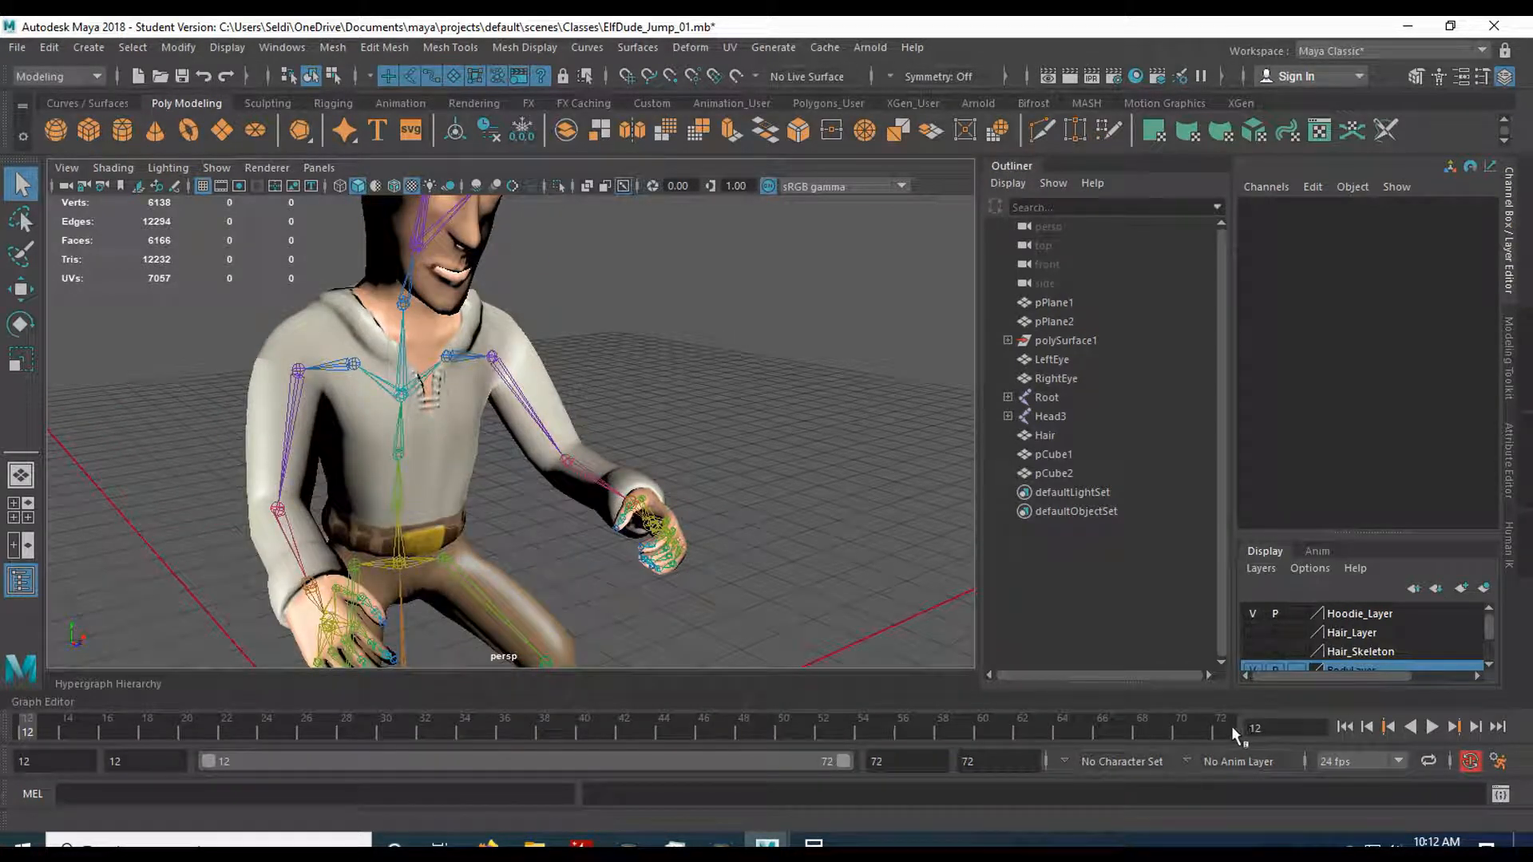
{"action": "left_click", "coordinate": [1231, 726]}
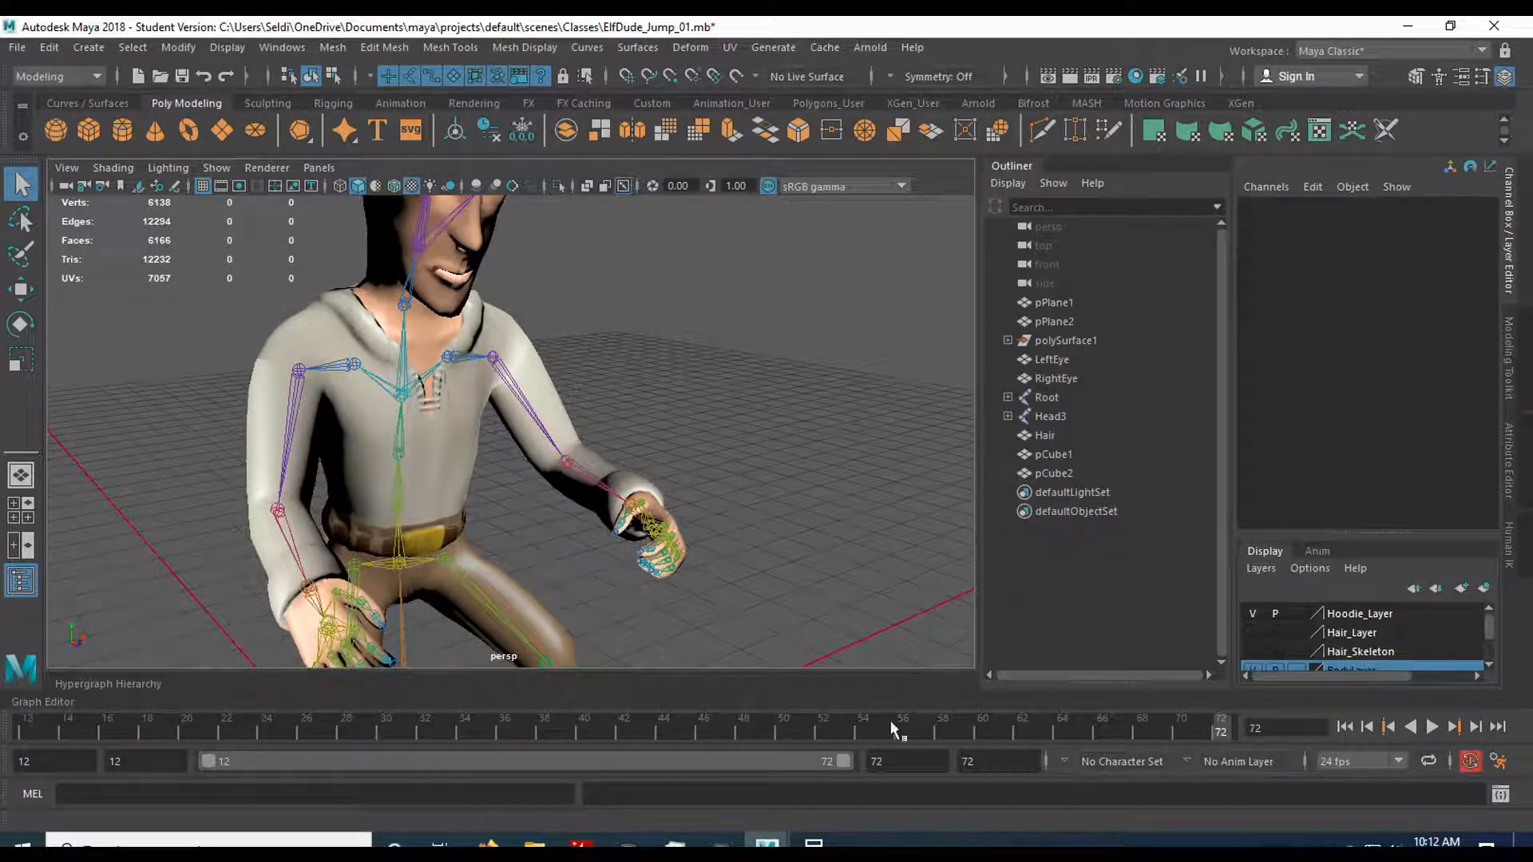
{"action": "left_click", "coordinate": [36, 717]}
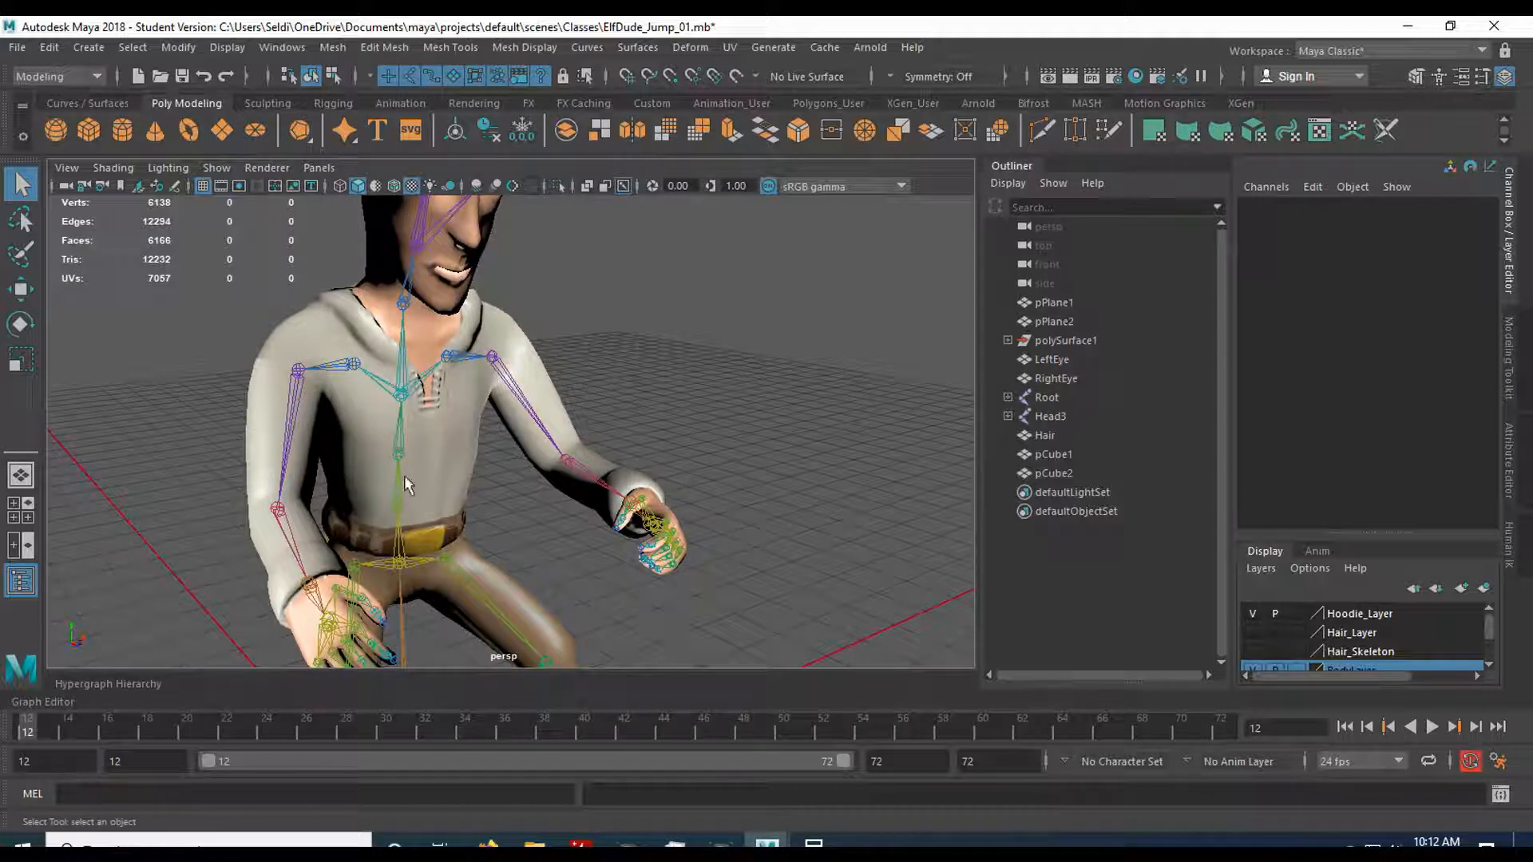
- Select the Spine1 joint and compare its rotation at frames 43, 72 and 12
{"action": "left_click", "coordinate": [399, 509]}
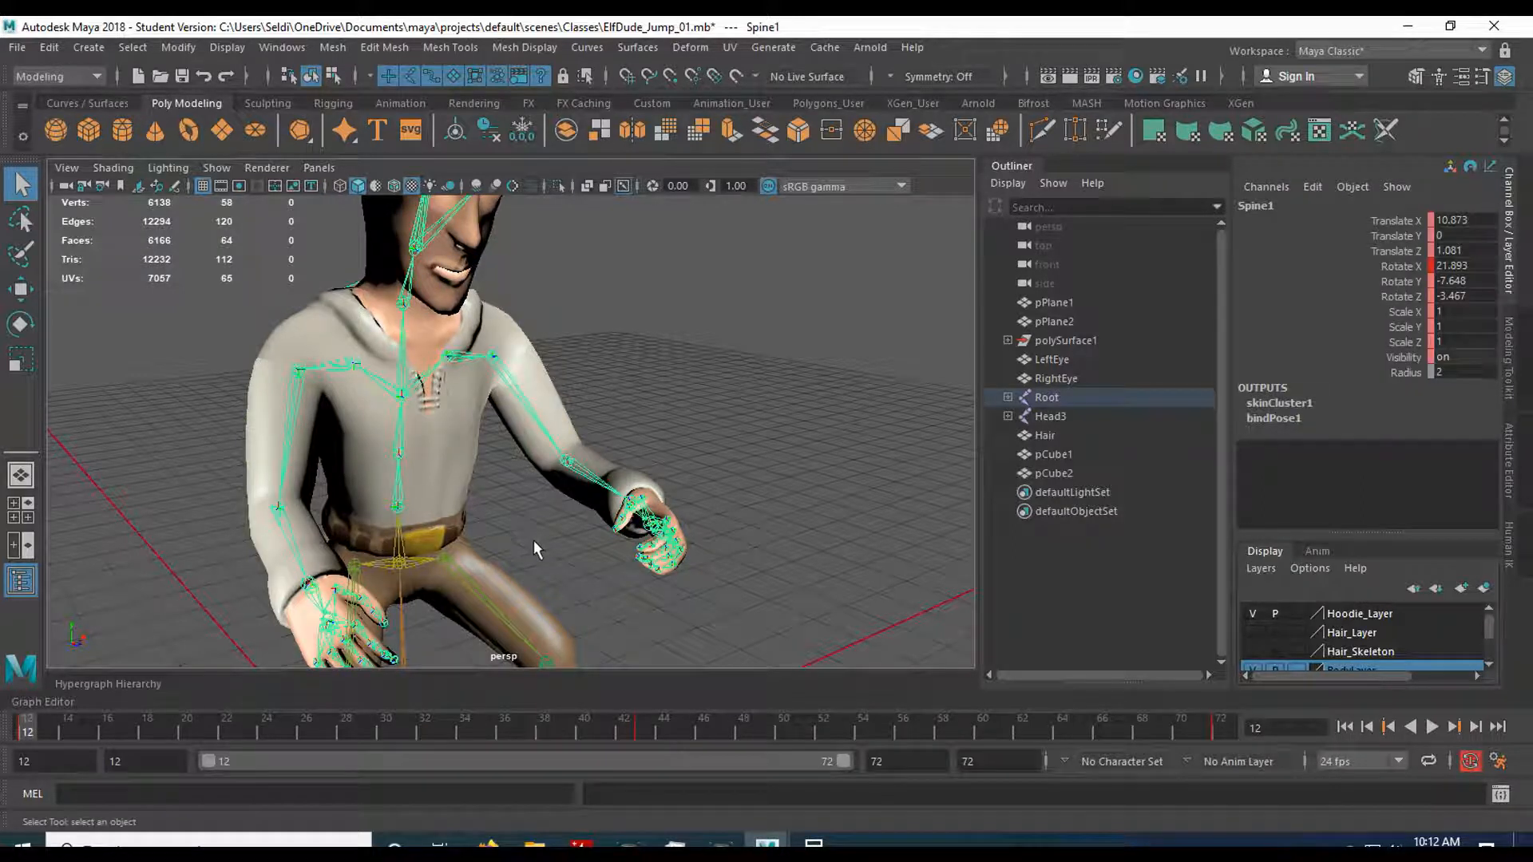
{"action": "left_click", "coordinate": [640, 727]}
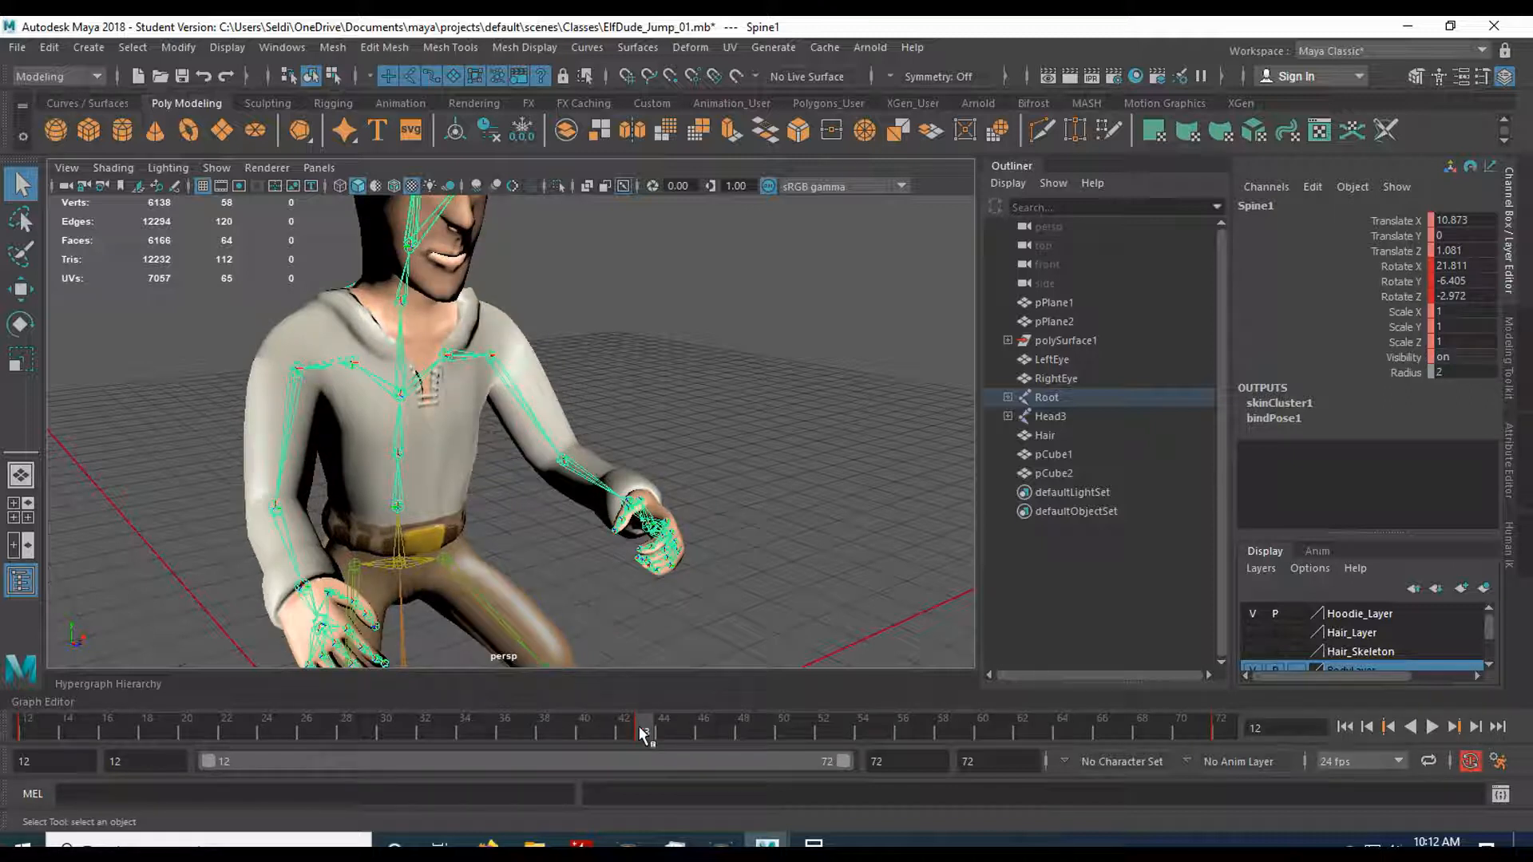
{"action": "left_click", "coordinate": [1223, 727]}
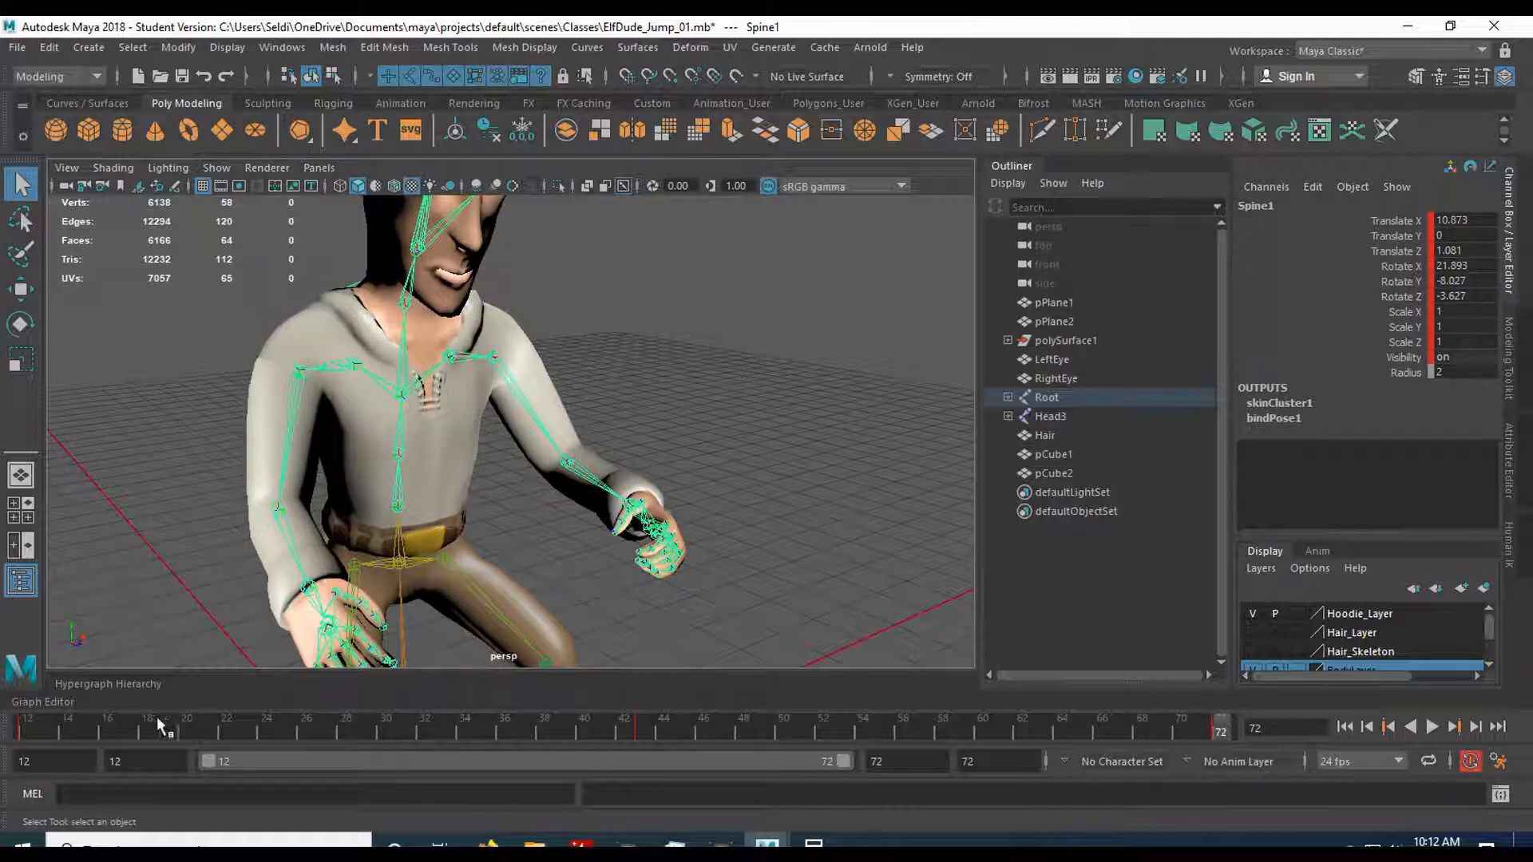
{"action": "left_click", "coordinate": [26, 728]}
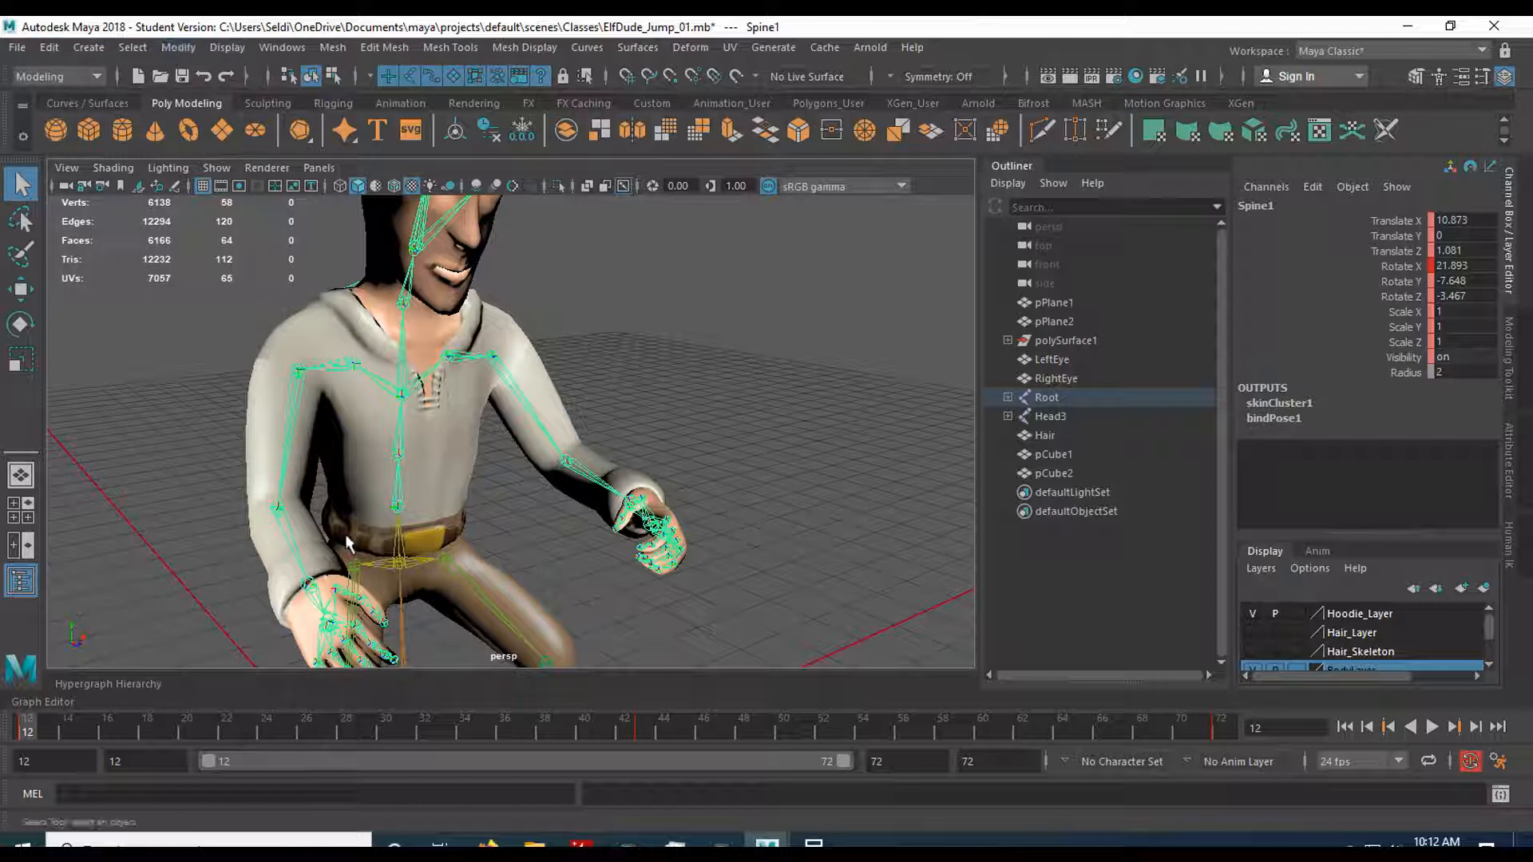
- Select the Root joint with its whole hierarchy and copy the keys at frame 12
{"action": "scroll", "coordinate": [420, 568], "scroll_direction": "down", "scroll_amount": 4}
{"action": "left_click", "coordinate": [447, 630]}
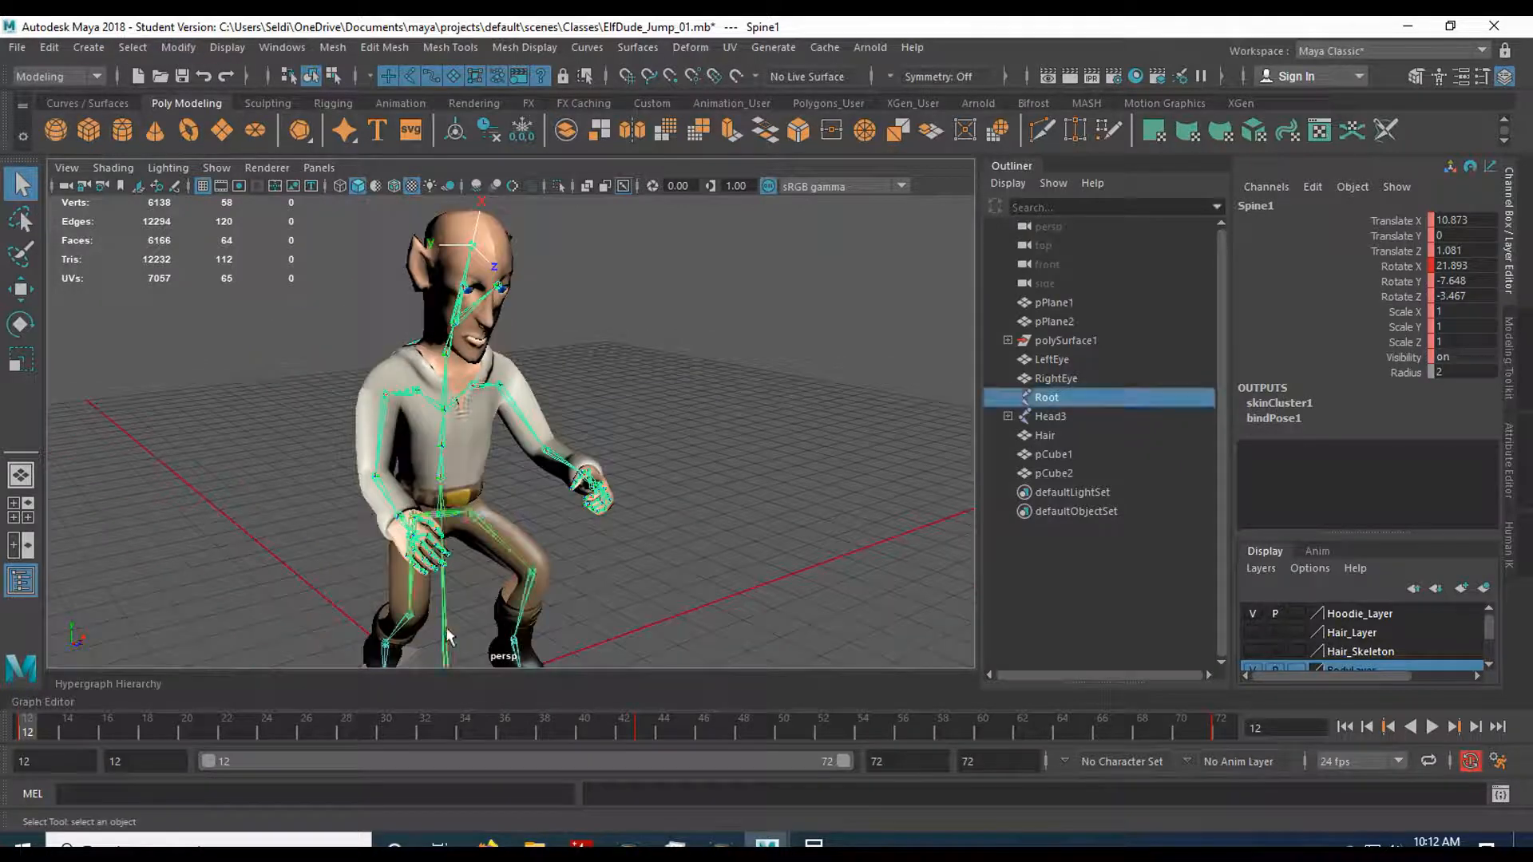
{"action": "left_click", "coordinate": [124, 50]}
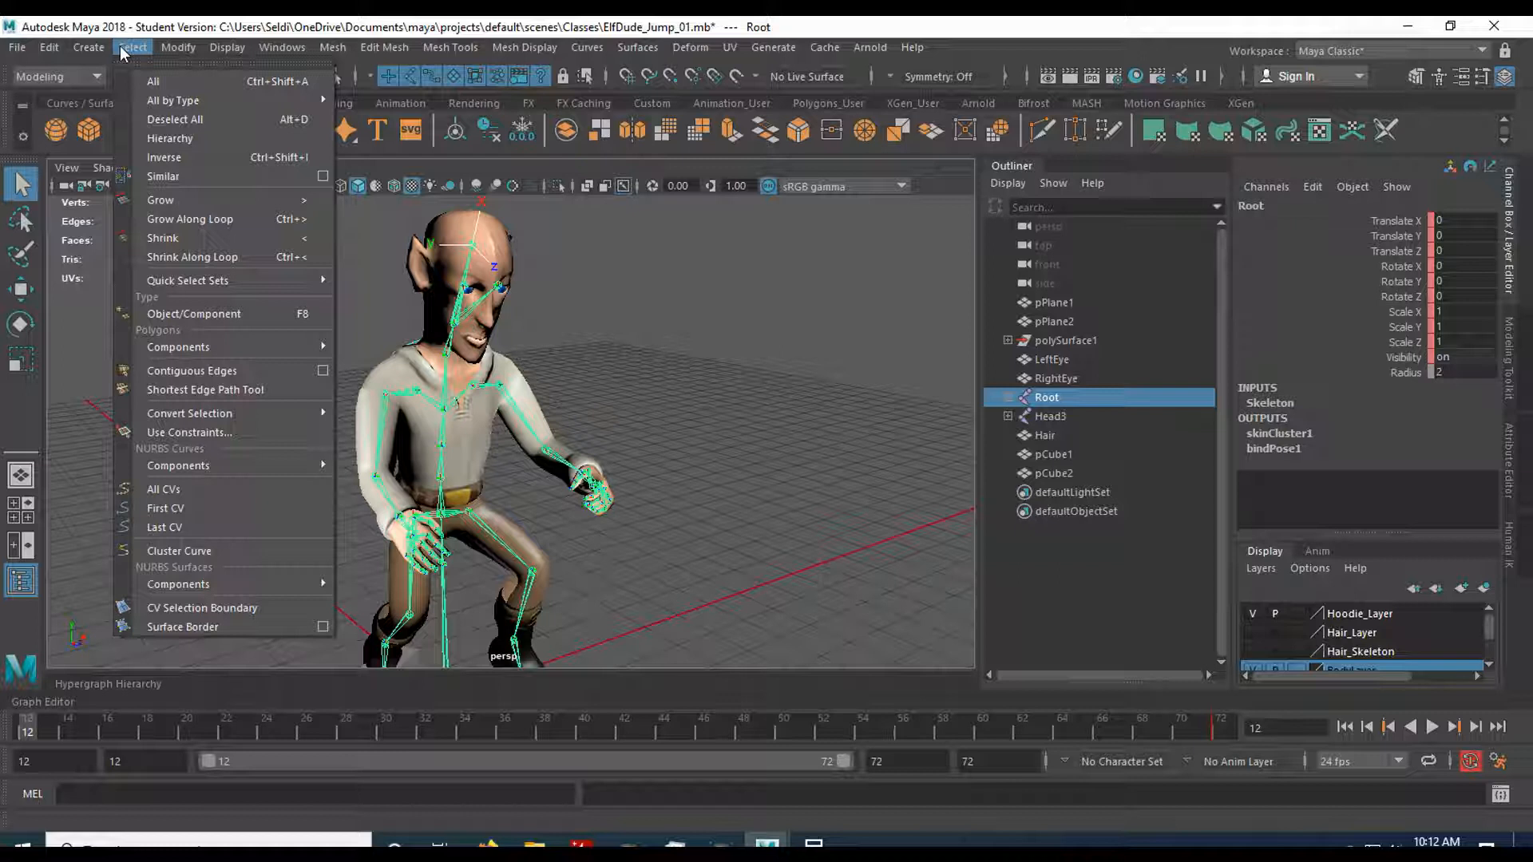
{"action": "left_click", "coordinate": [172, 158]}
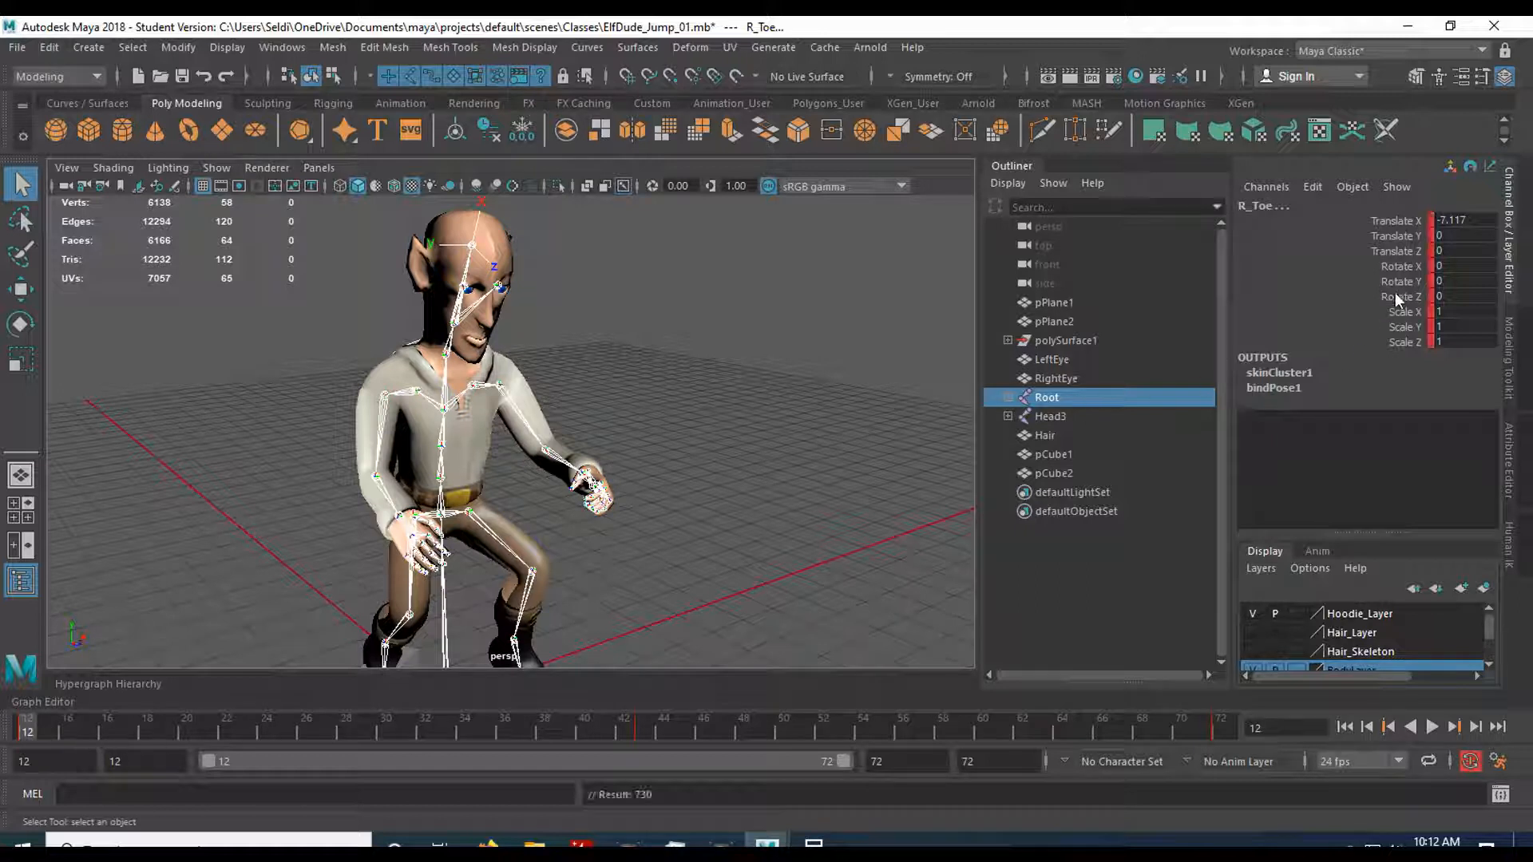
{"action": "right_click", "coordinate": [31, 725]}
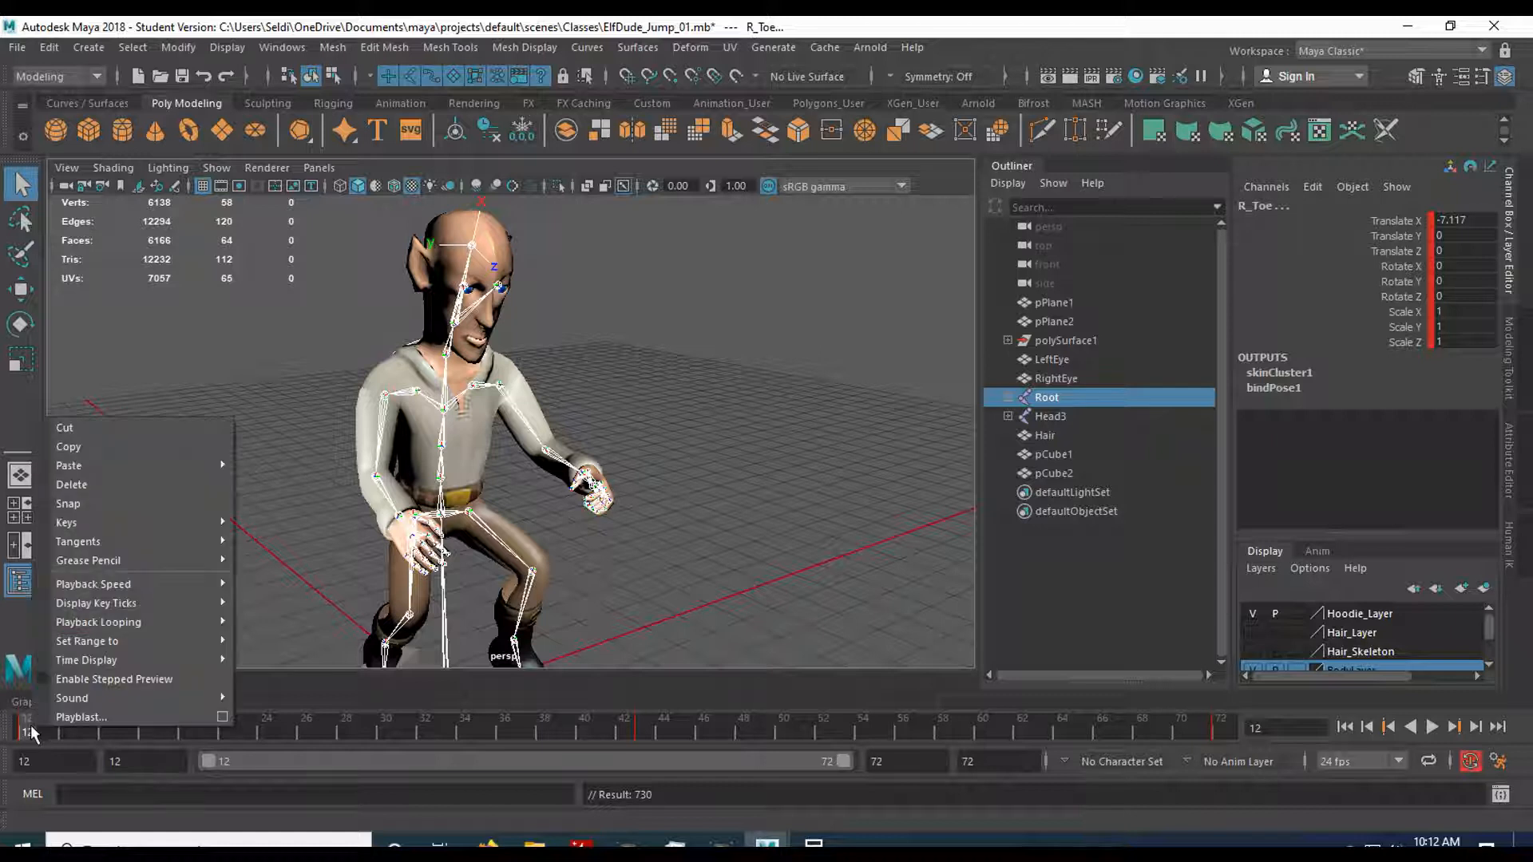
{"action": "left_click", "coordinate": [89, 448]}
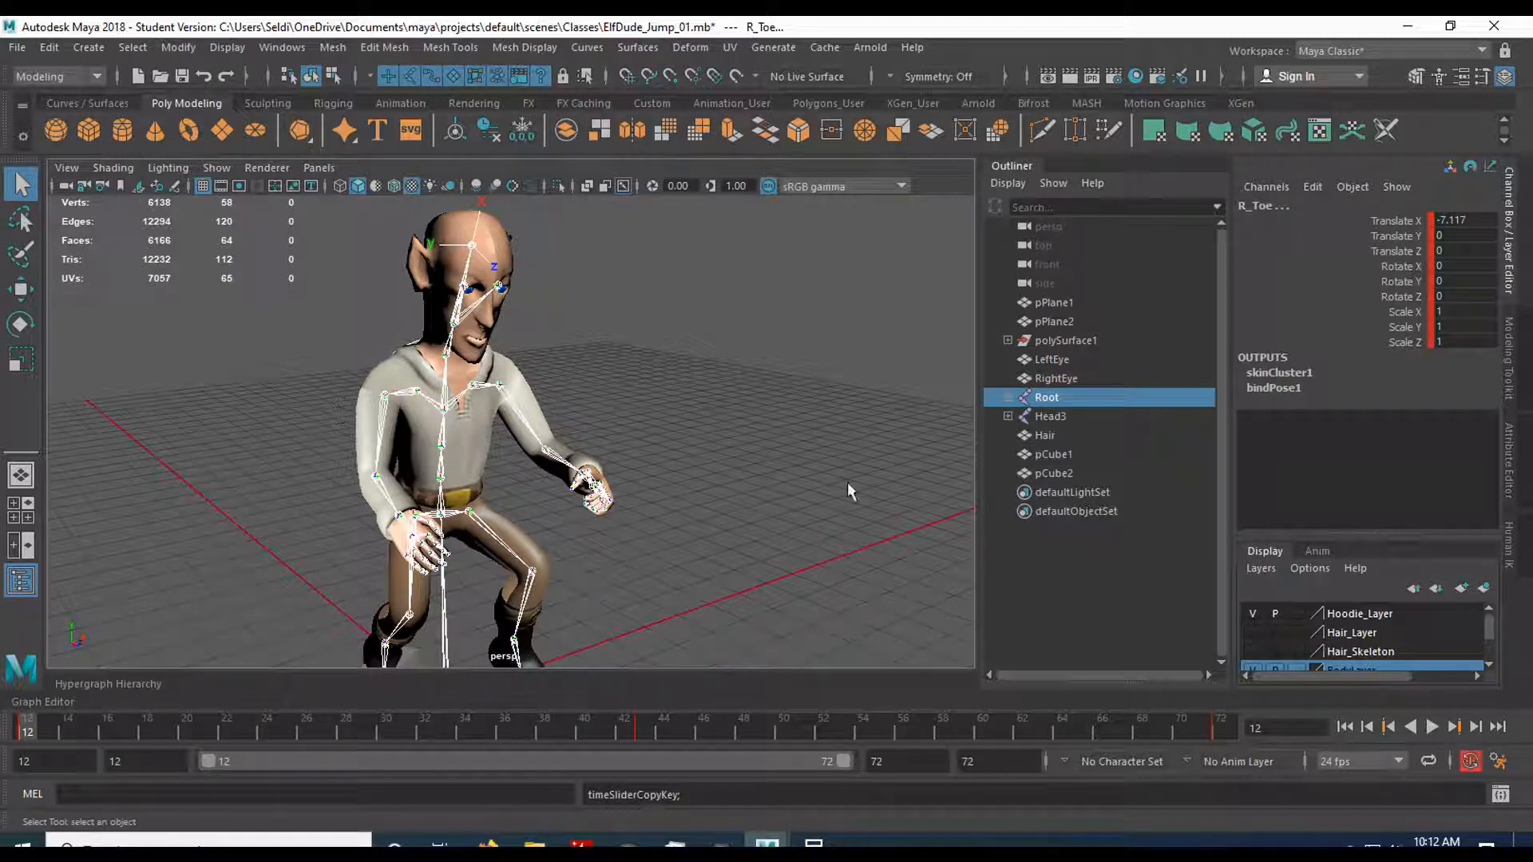
- Paste the copied pose keys onto the skeleton at frame 72
{"action": "left_click", "coordinate": [1230, 727]}
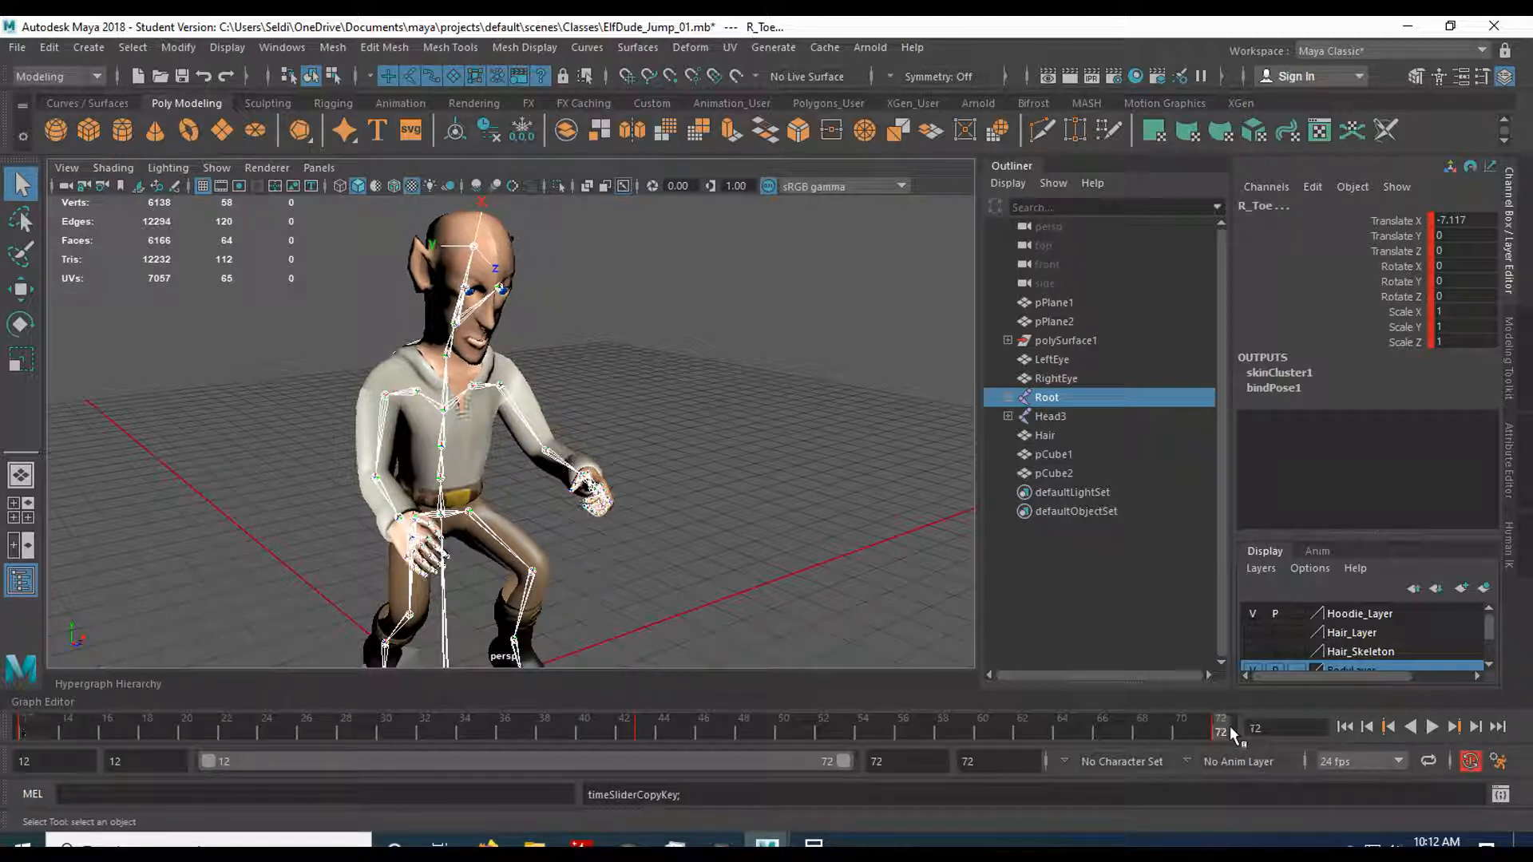
{"action": "right_click", "coordinate": [1226, 728]}
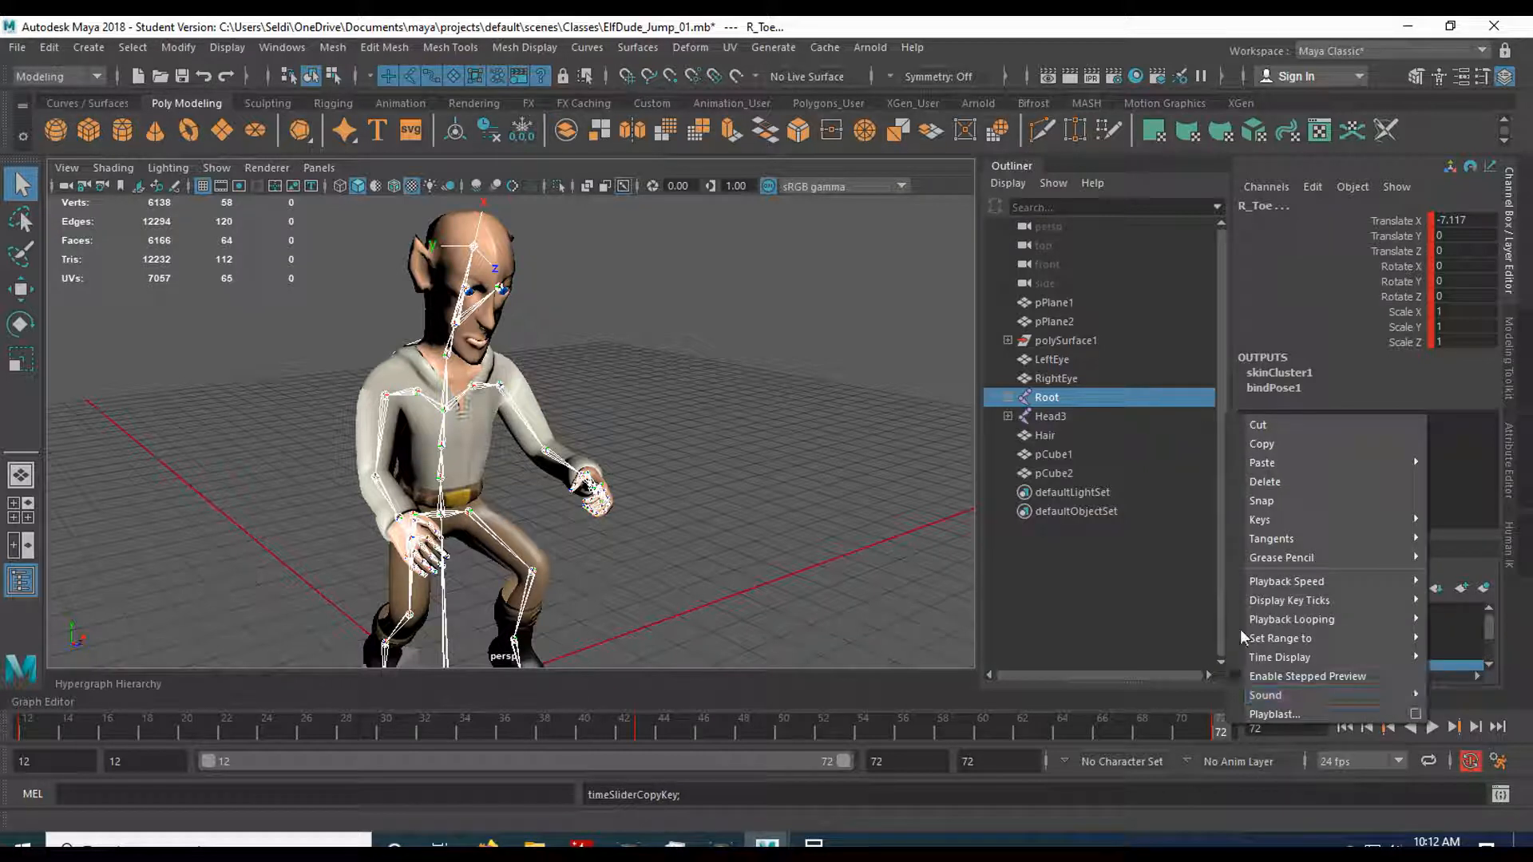
{"action": "mouse_move", "coordinate": [1277, 464]}
{"action": "left_click", "coordinate": [1209, 480]}
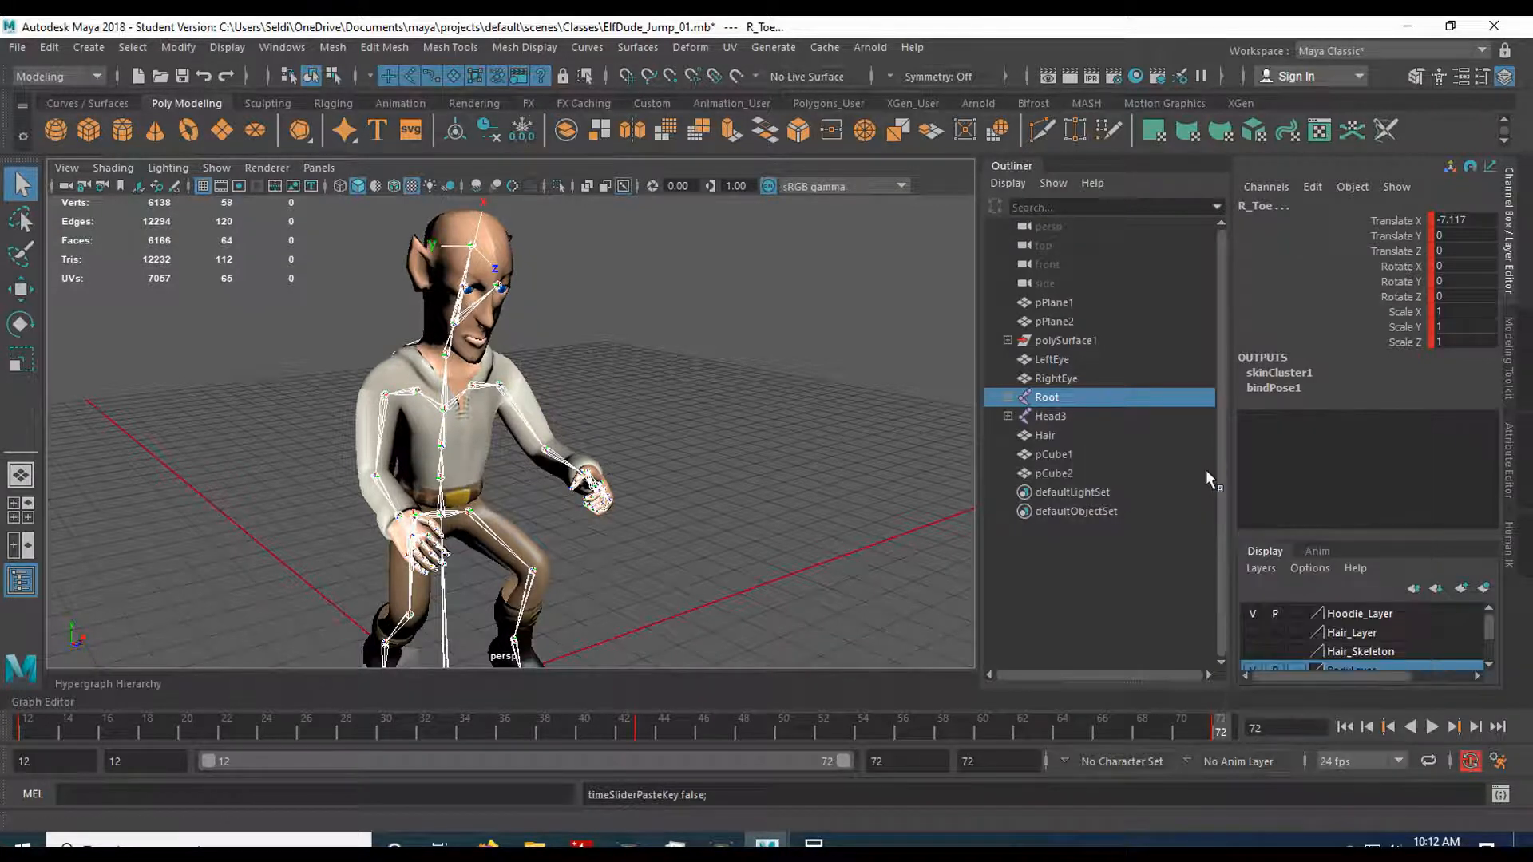
- Check that the poses at frames 12 and 72 match and play back the animation while viewing the character from the side
{"action": "left_click", "coordinate": [28, 728]}
{"action": "left_click", "coordinate": [1222, 729]}
{"action": "right_click_drag", "start_coordinate": [946, 628], "coordinate": [797, 585], "text": "alt"}
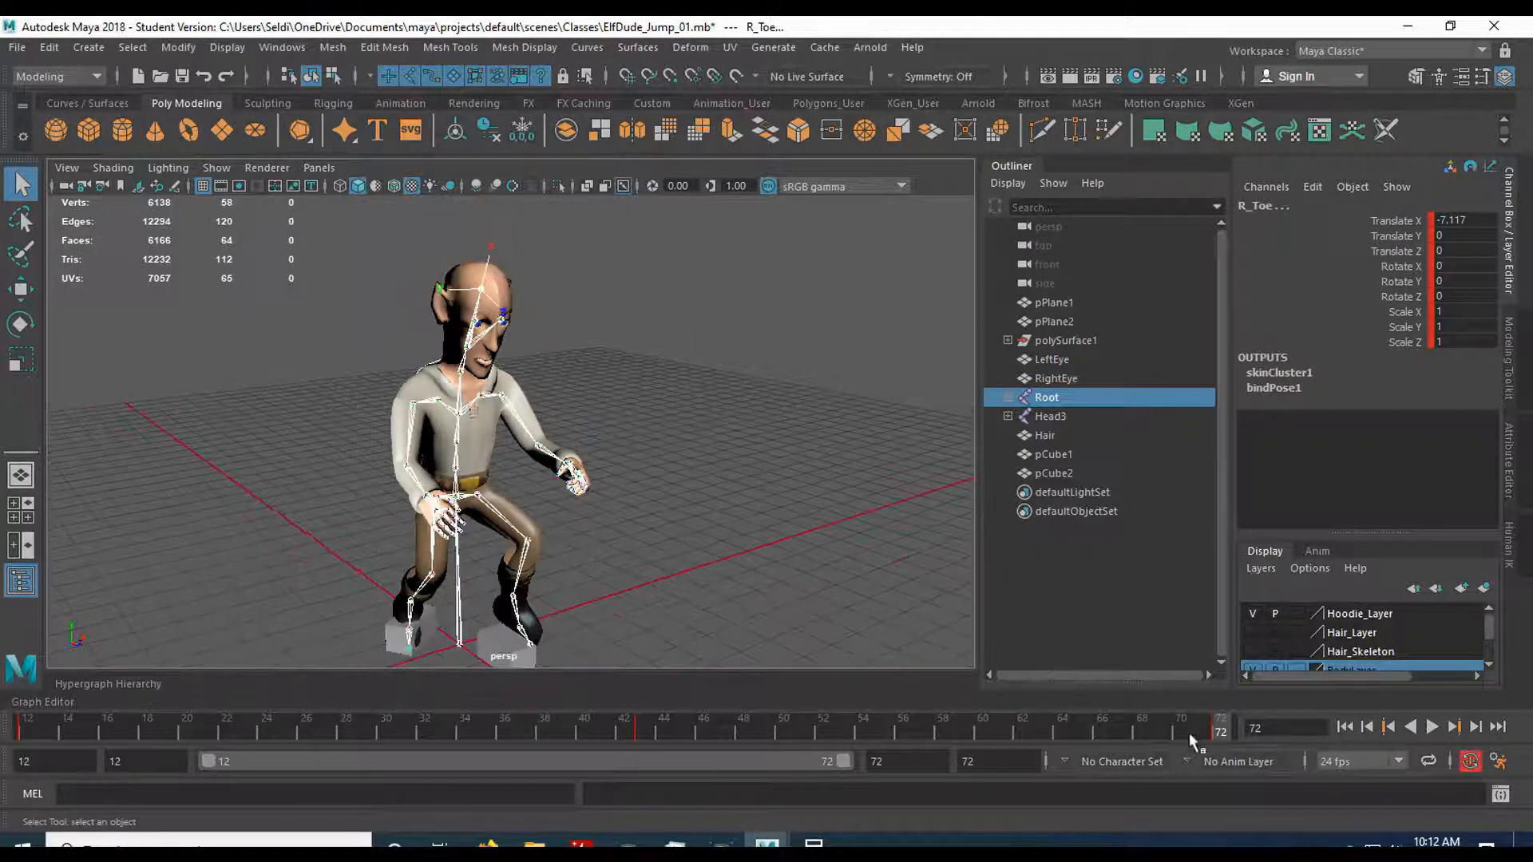
{"action": "left_click", "coordinate": [1431, 727]}
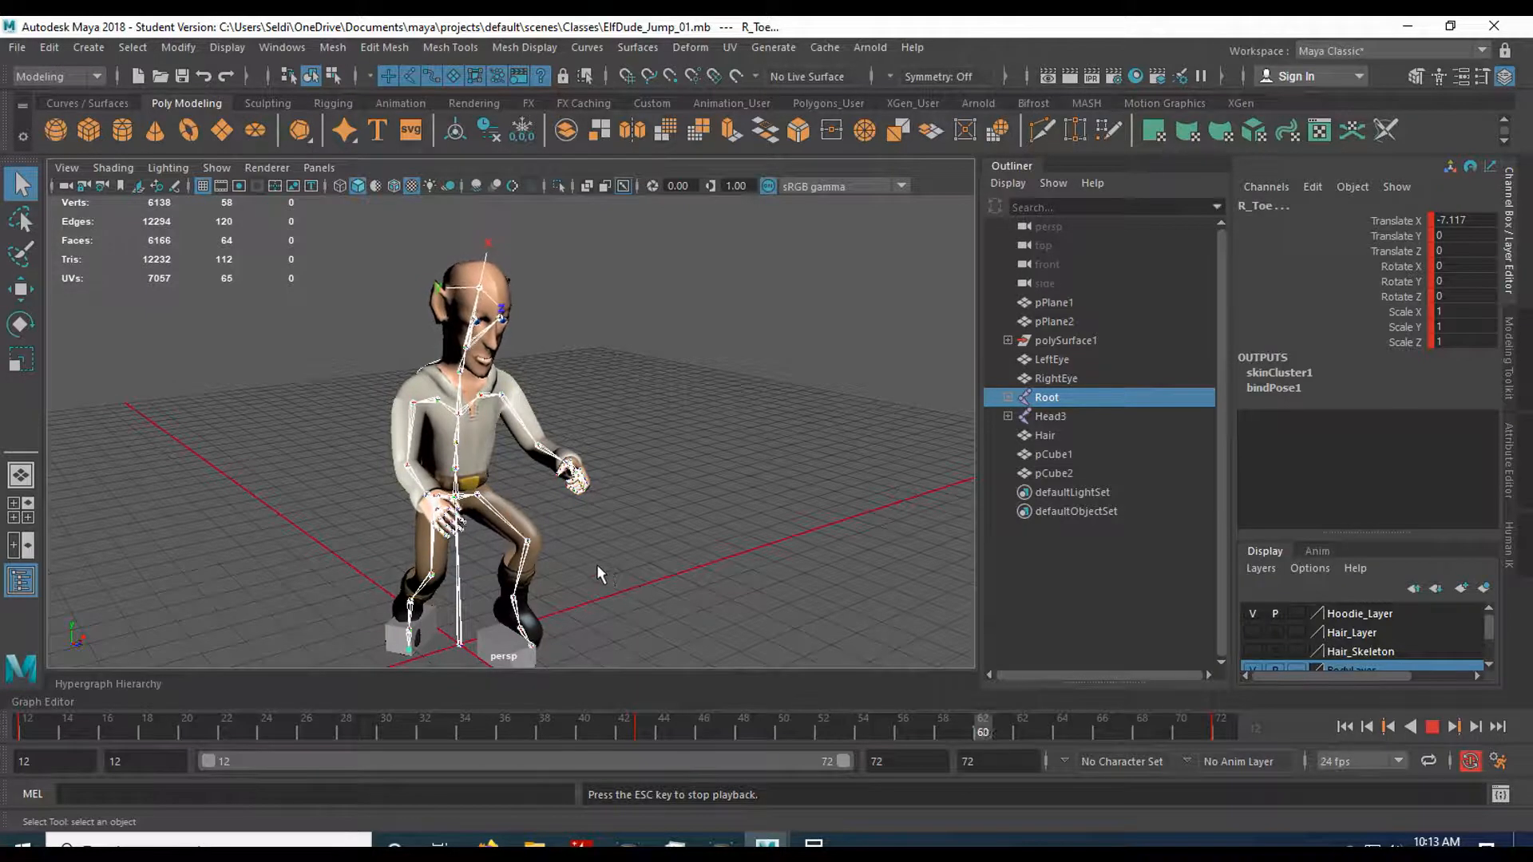
{"action": "left_click_drag", "start_coordinate": [585, 564], "coordinate": [682, 542], "text": "alt"}
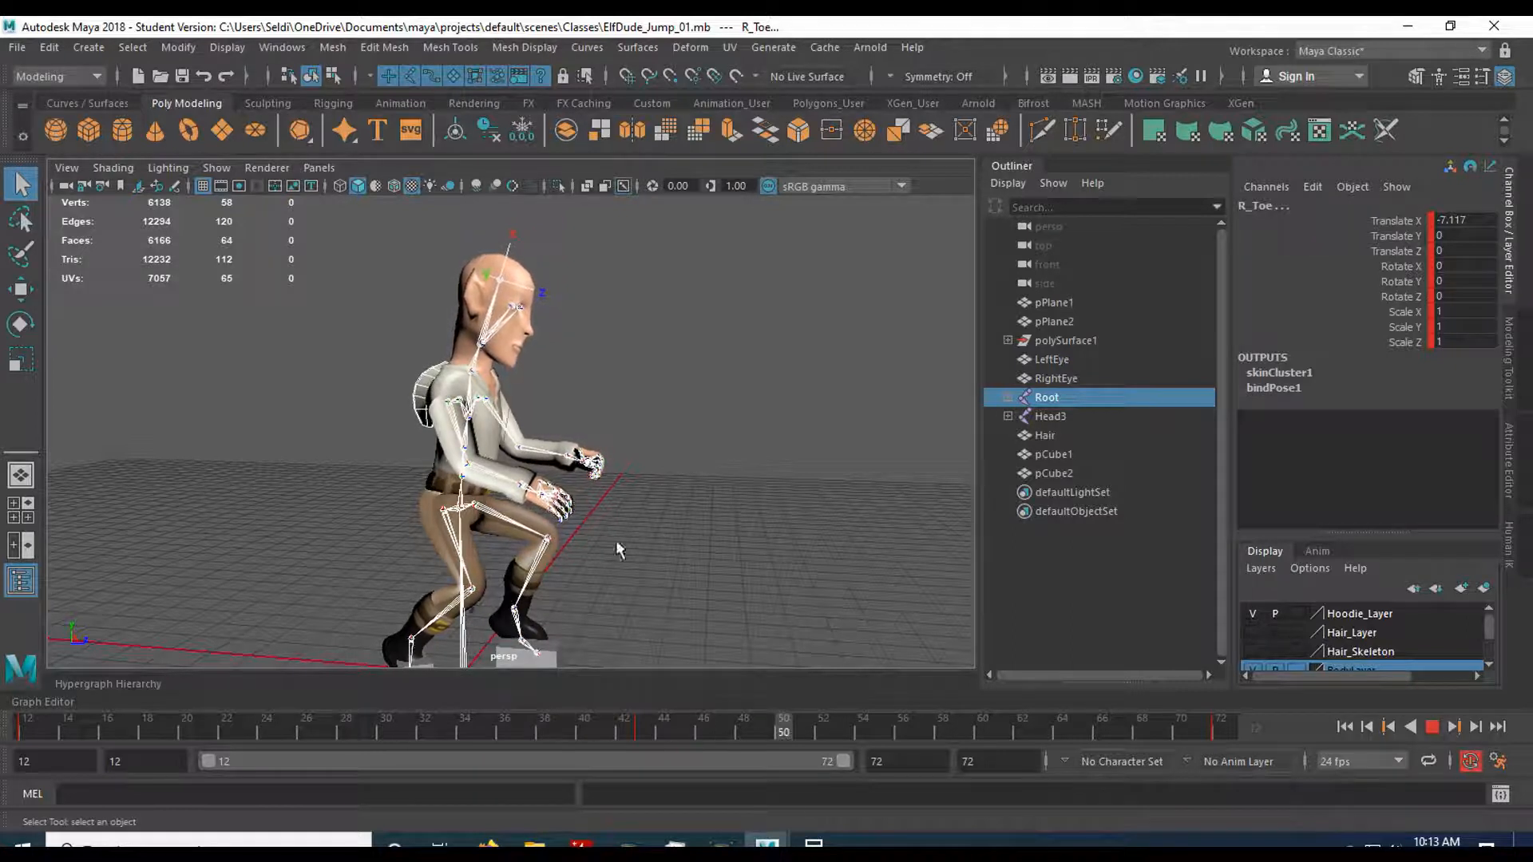
{"action": "left_click", "coordinate": [1433, 728]}
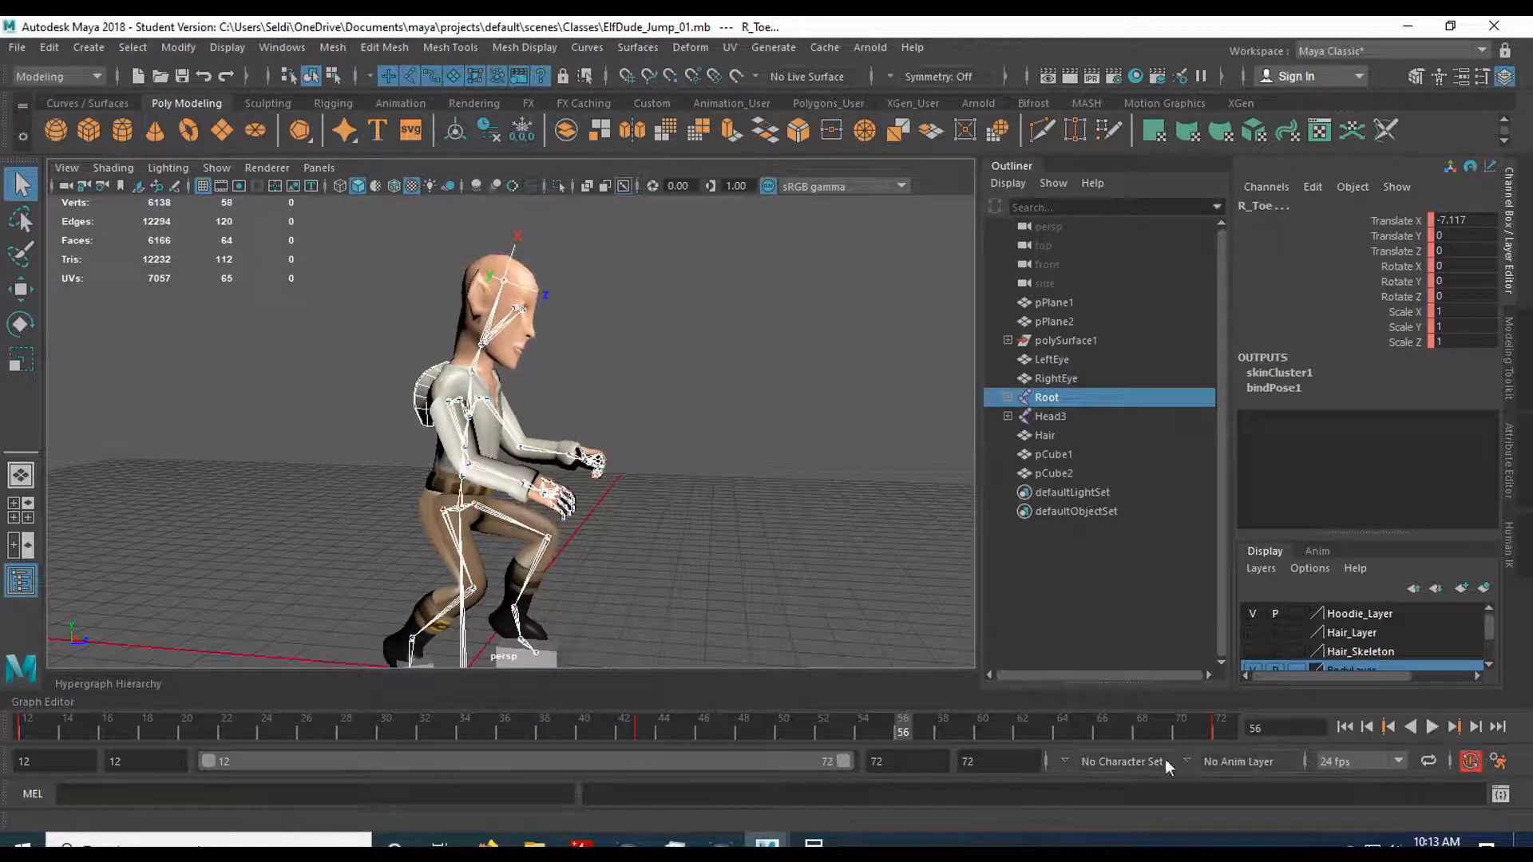
- Scale the skeleton's keys from frames 12–72 down so that the last key lands on frame 45
{"action": "left_click", "coordinate": [28, 726]}
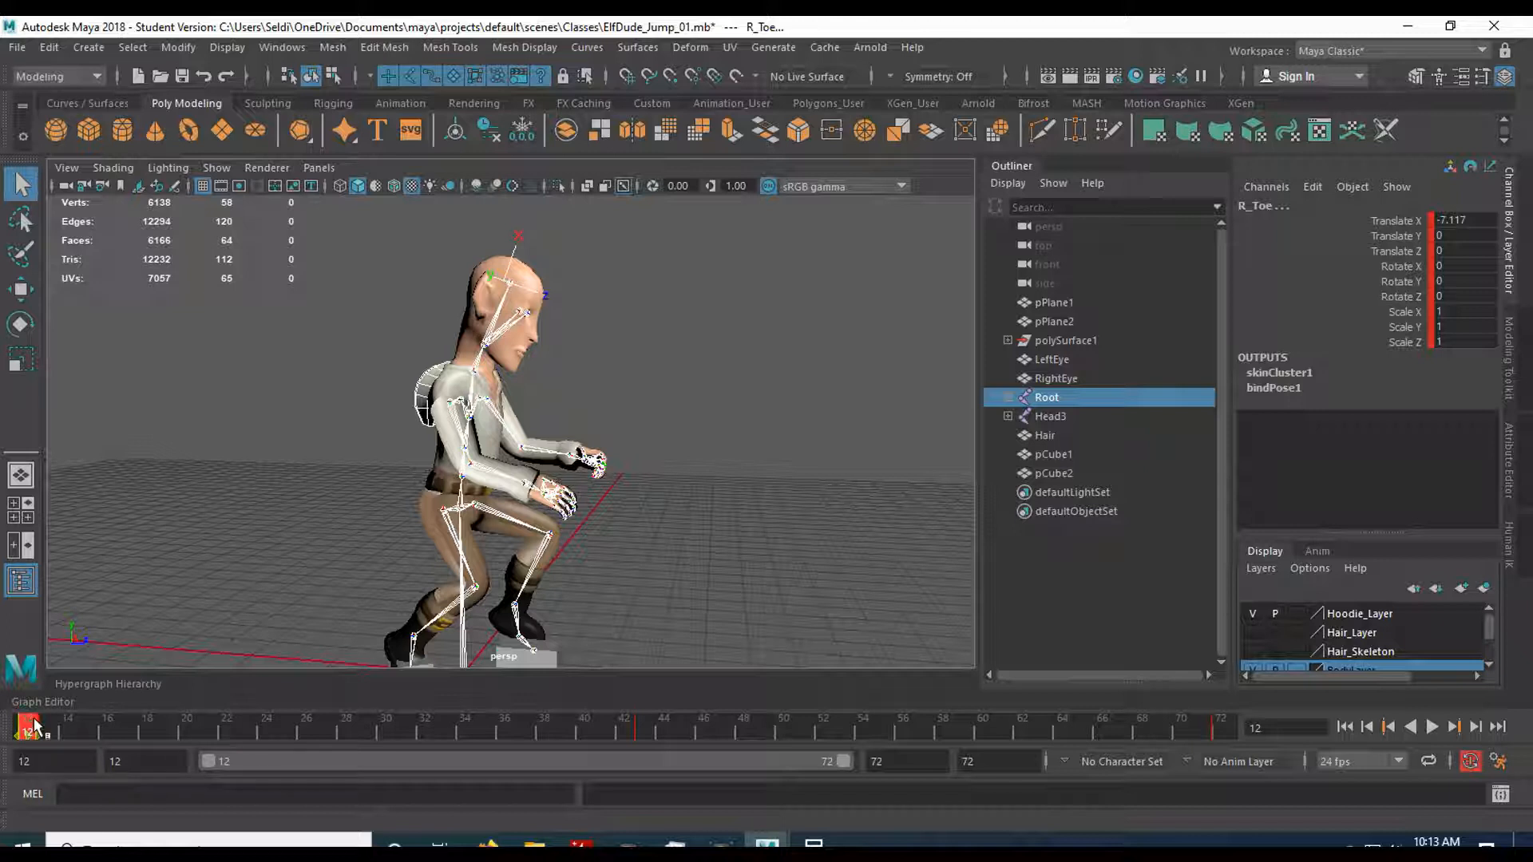
{"action": "left_click_drag", "start_coordinate": [34, 725], "coordinate": [1238, 732], "text": "shift"}
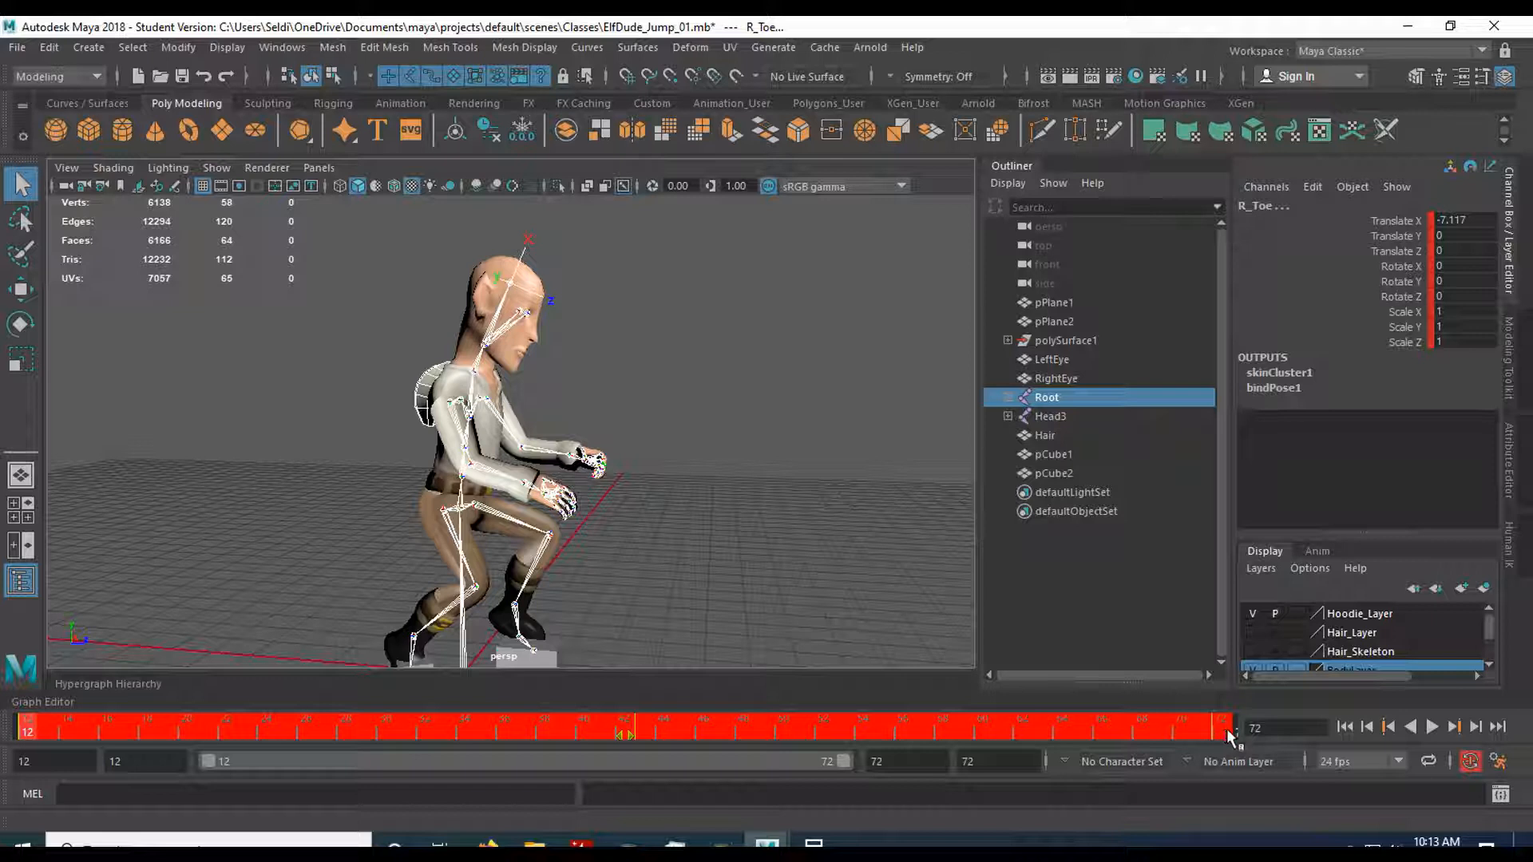
{"action": "left_click_drag", "start_coordinate": [1230, 738], "coordinate": [688, 741]}
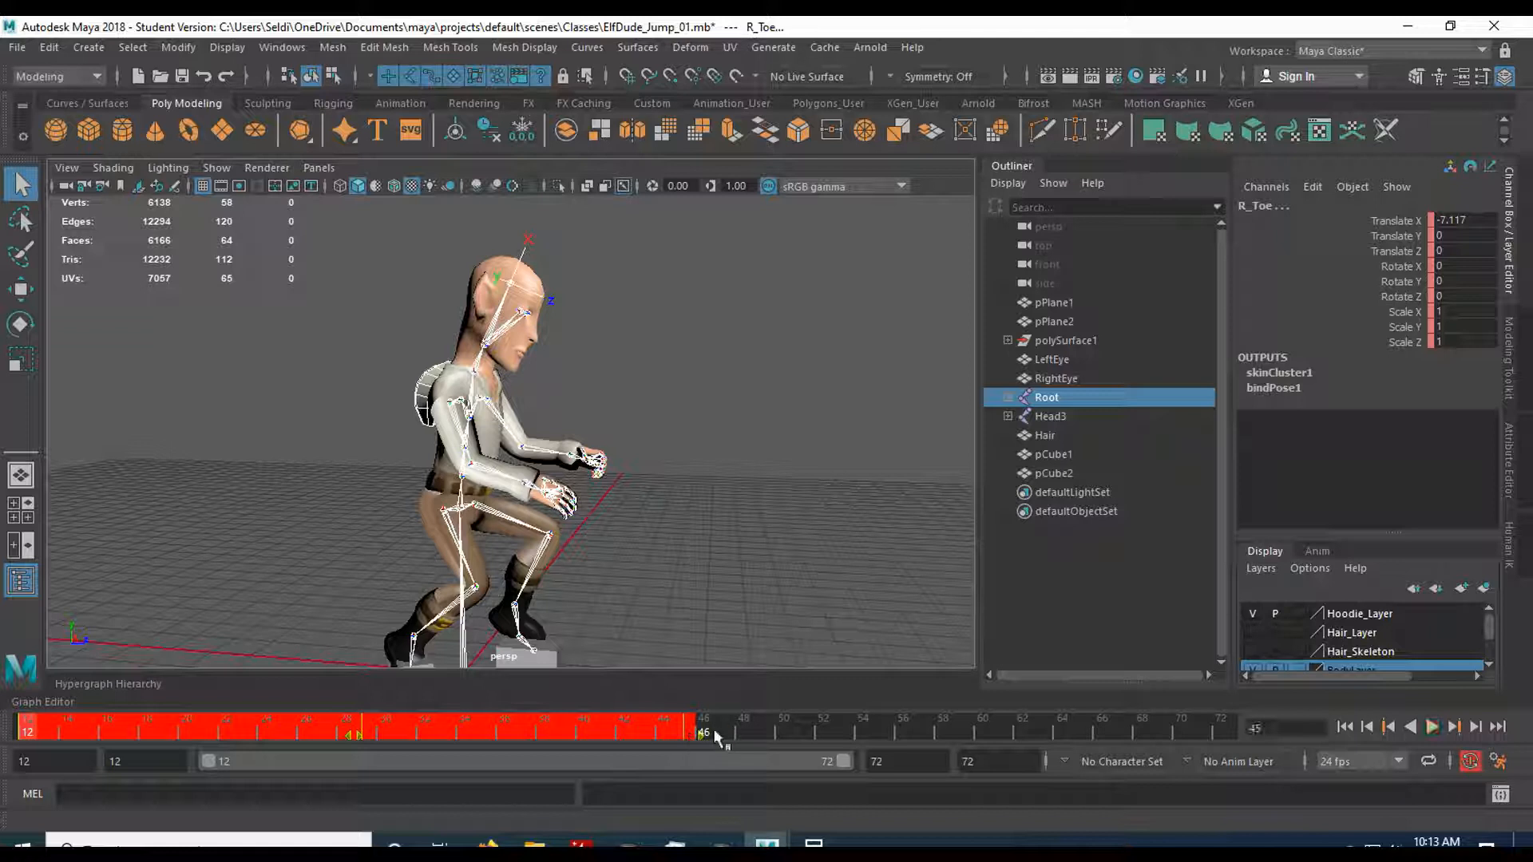
{"action": "left_click", "coordinate": [726, 735]}
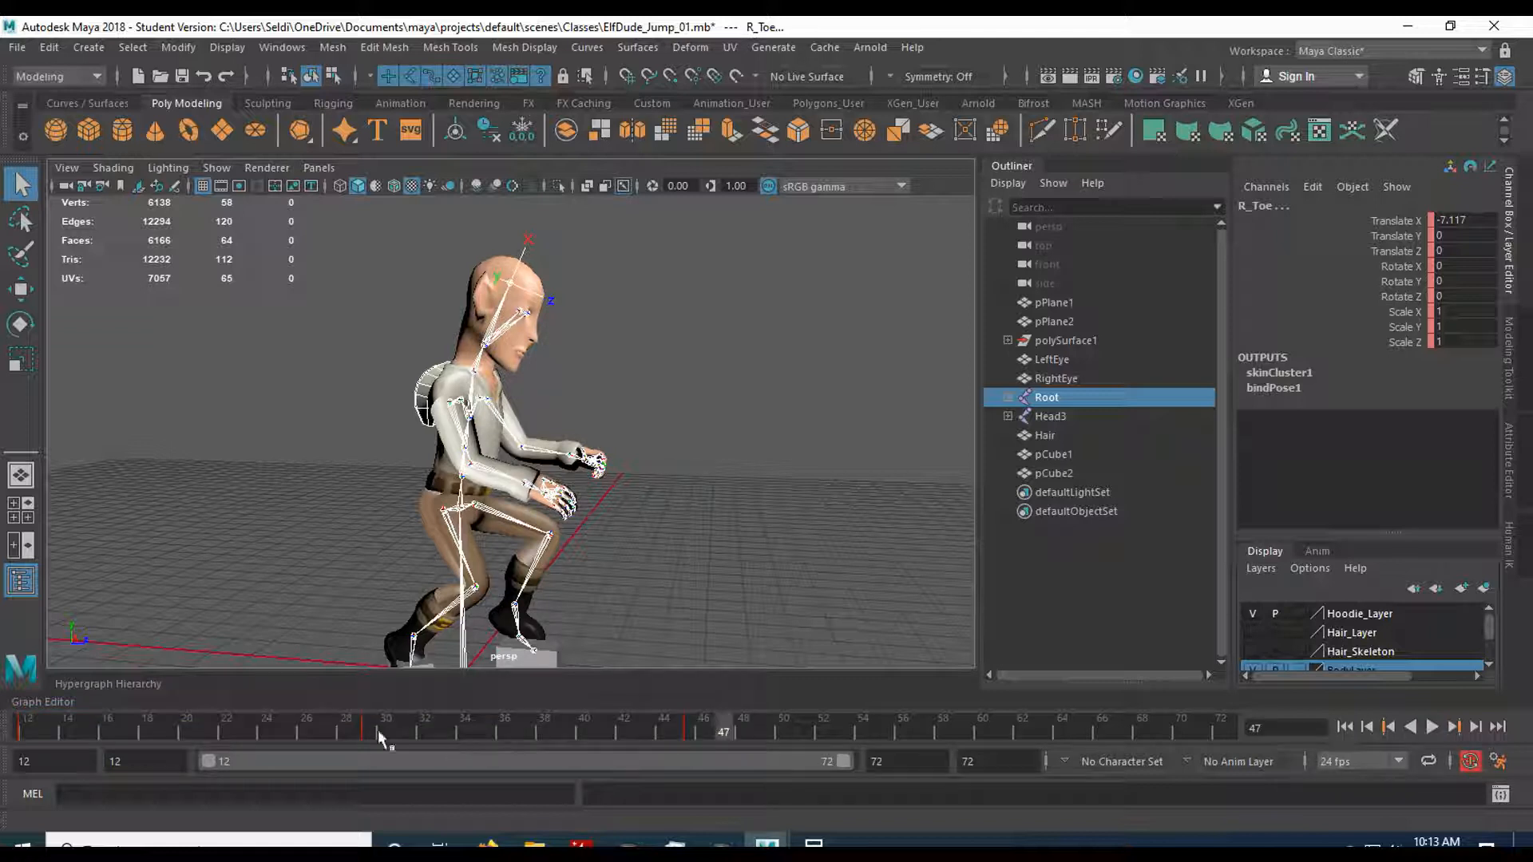
- Inspect the keys at frames 45 and 29, temporarily narrowing the playback range to start at frame 42 and restoring it to 12
{"action": "left_click", "coordinate": [685, 733]}
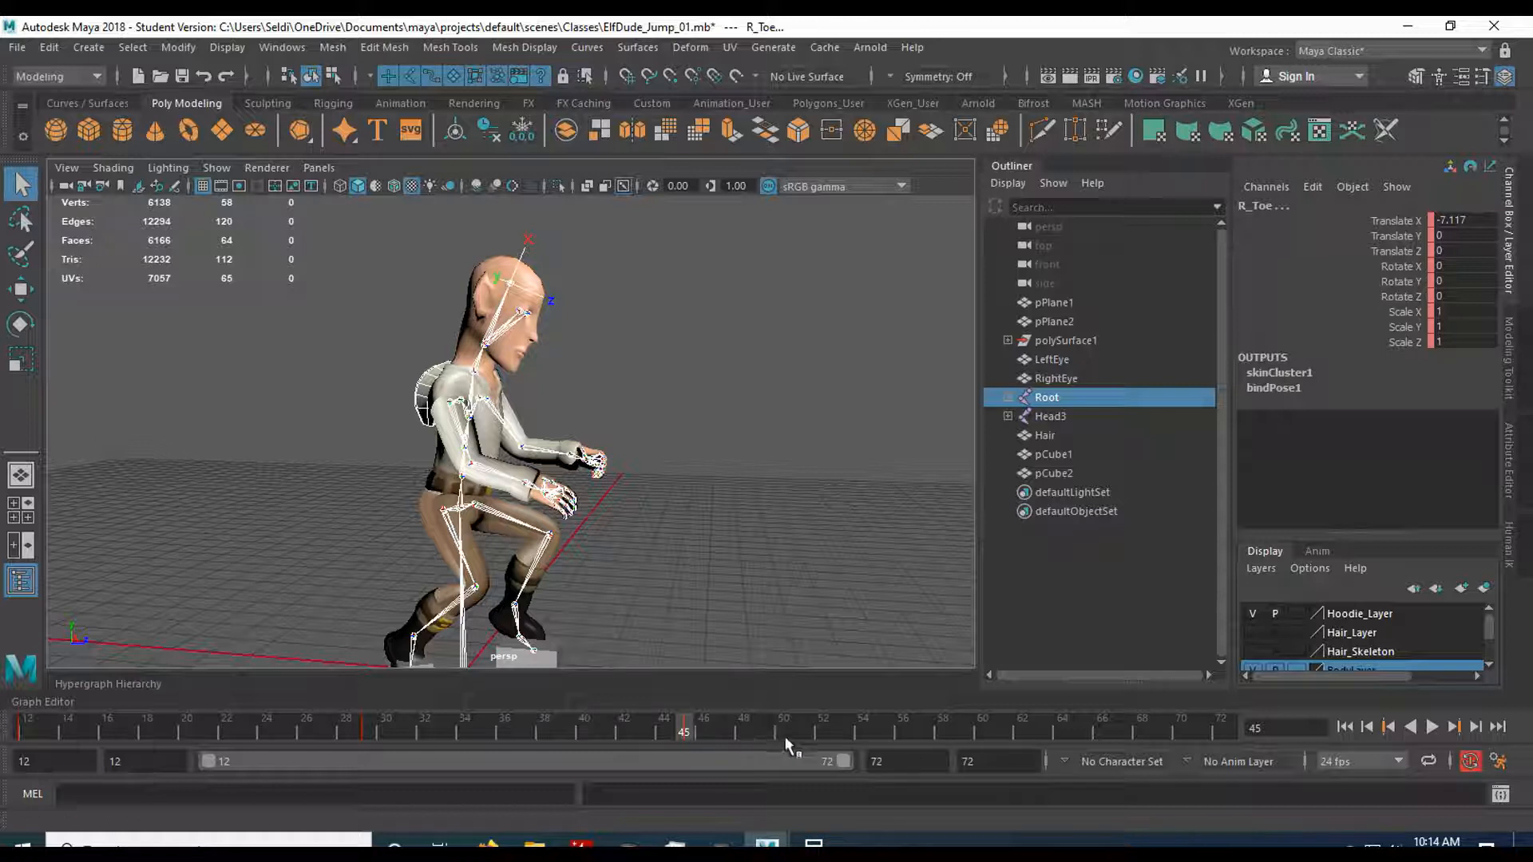
{"action": "left_click_drag", "start_coordinate": [209, 761], "coordinate": [534, 756]}
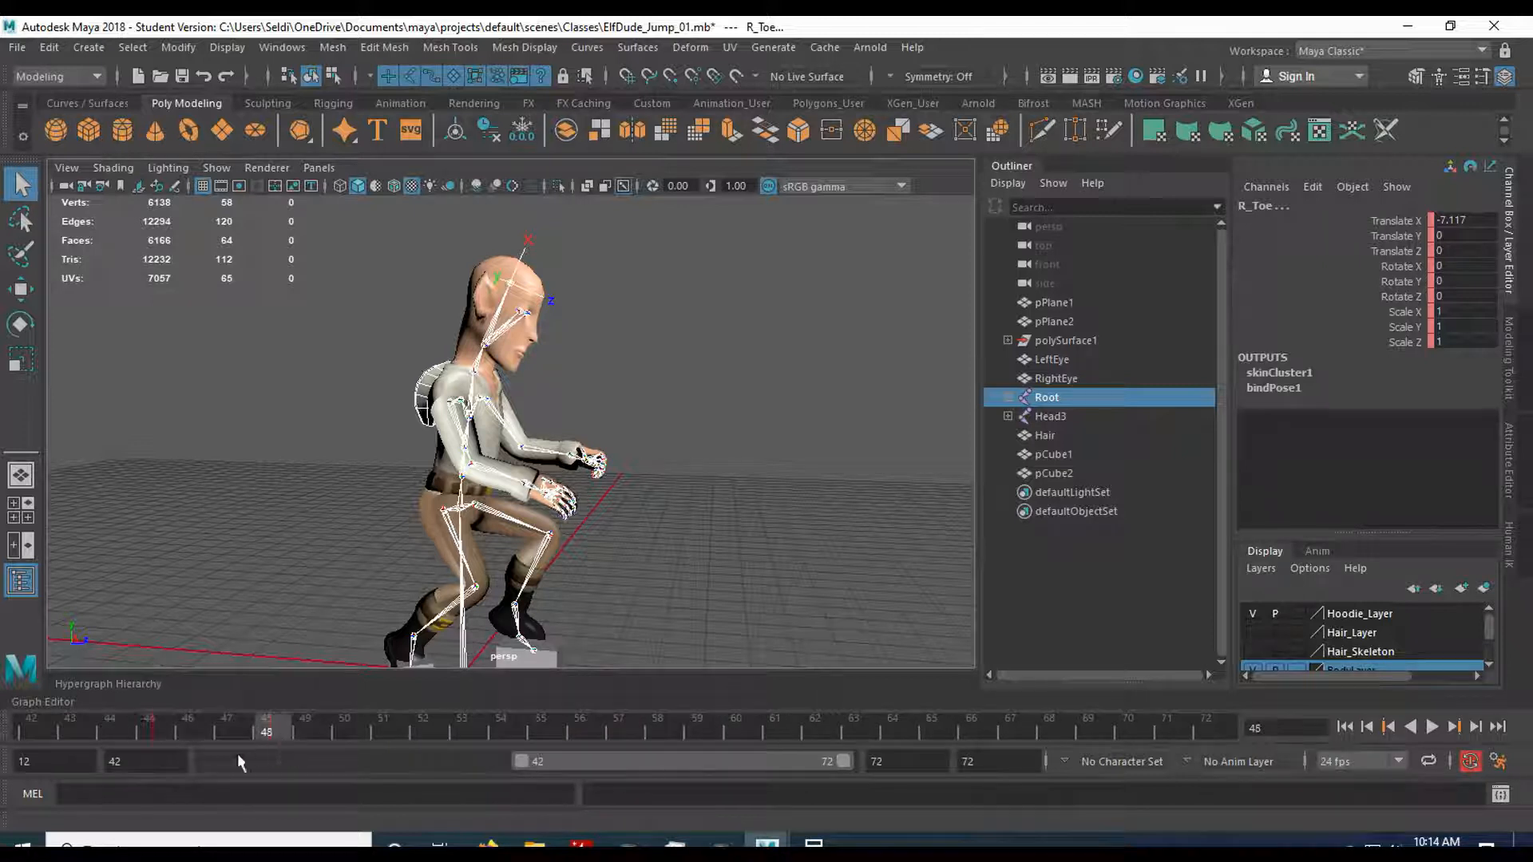
{"action": "left_click", "coordinate": [155, 734]}
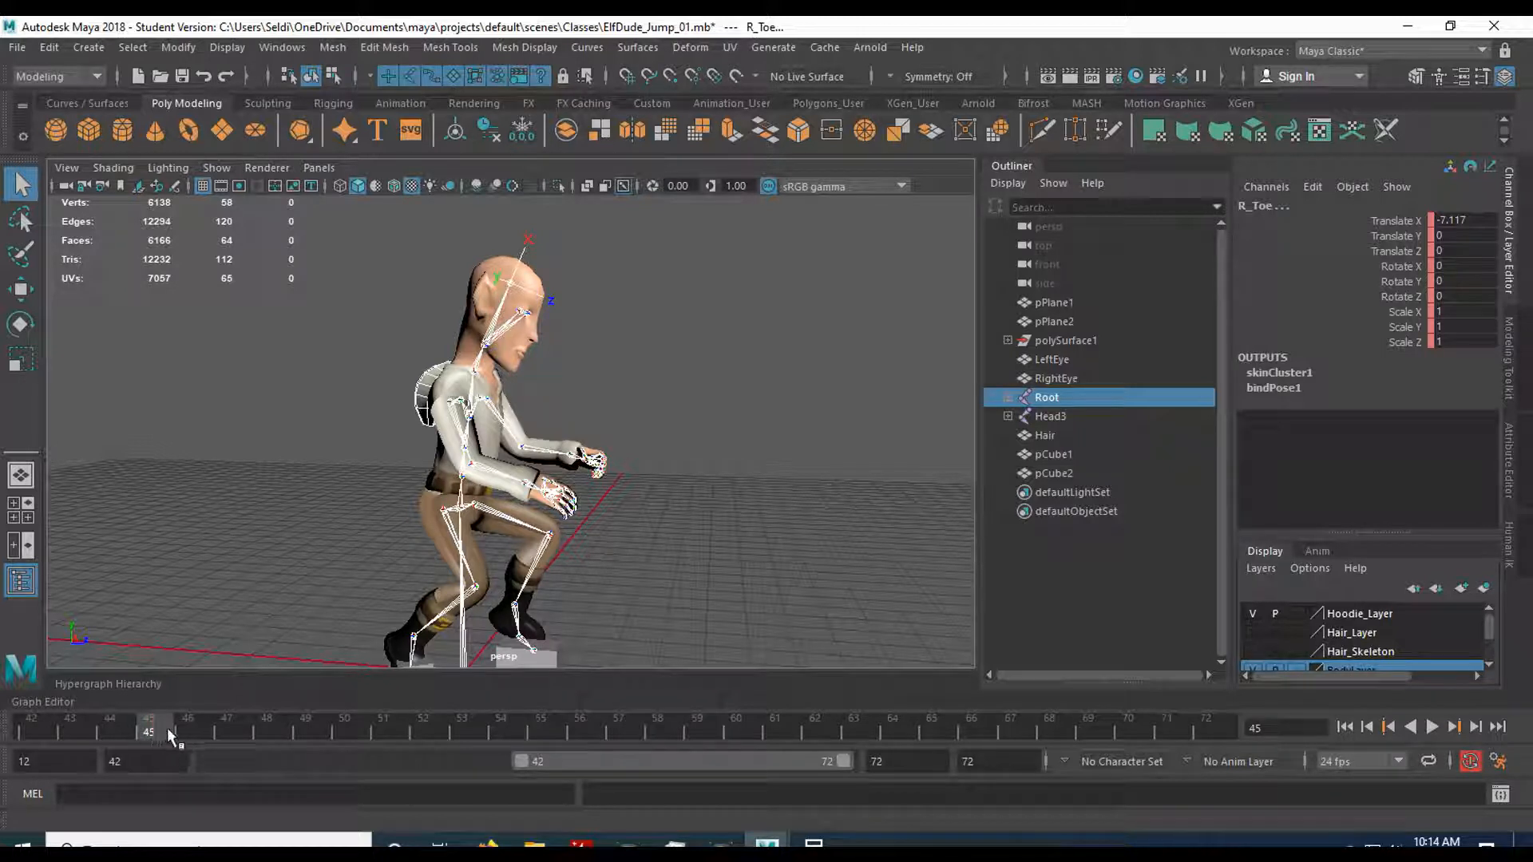
{"action": "left_click", "coordinate": [128, 733]}
{"action": "left_click", "coordinate": [156, 732]}
{"action": "left_click_drag", "start_coordinate": [519, 764], "coordinate": [101, 766]}
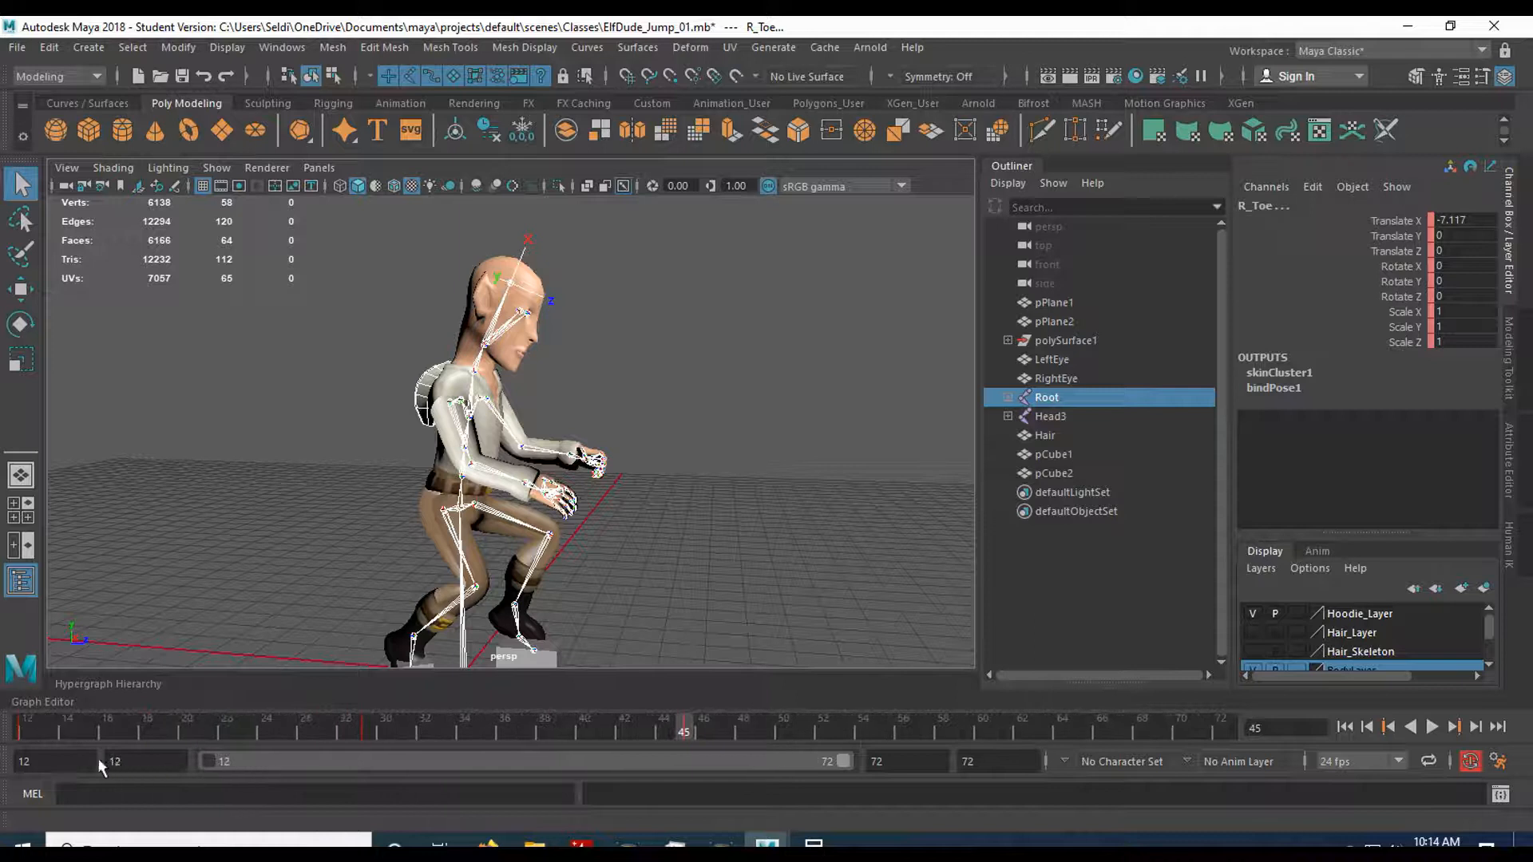
{"action": "left_click", "coordinate": [364, 731]}
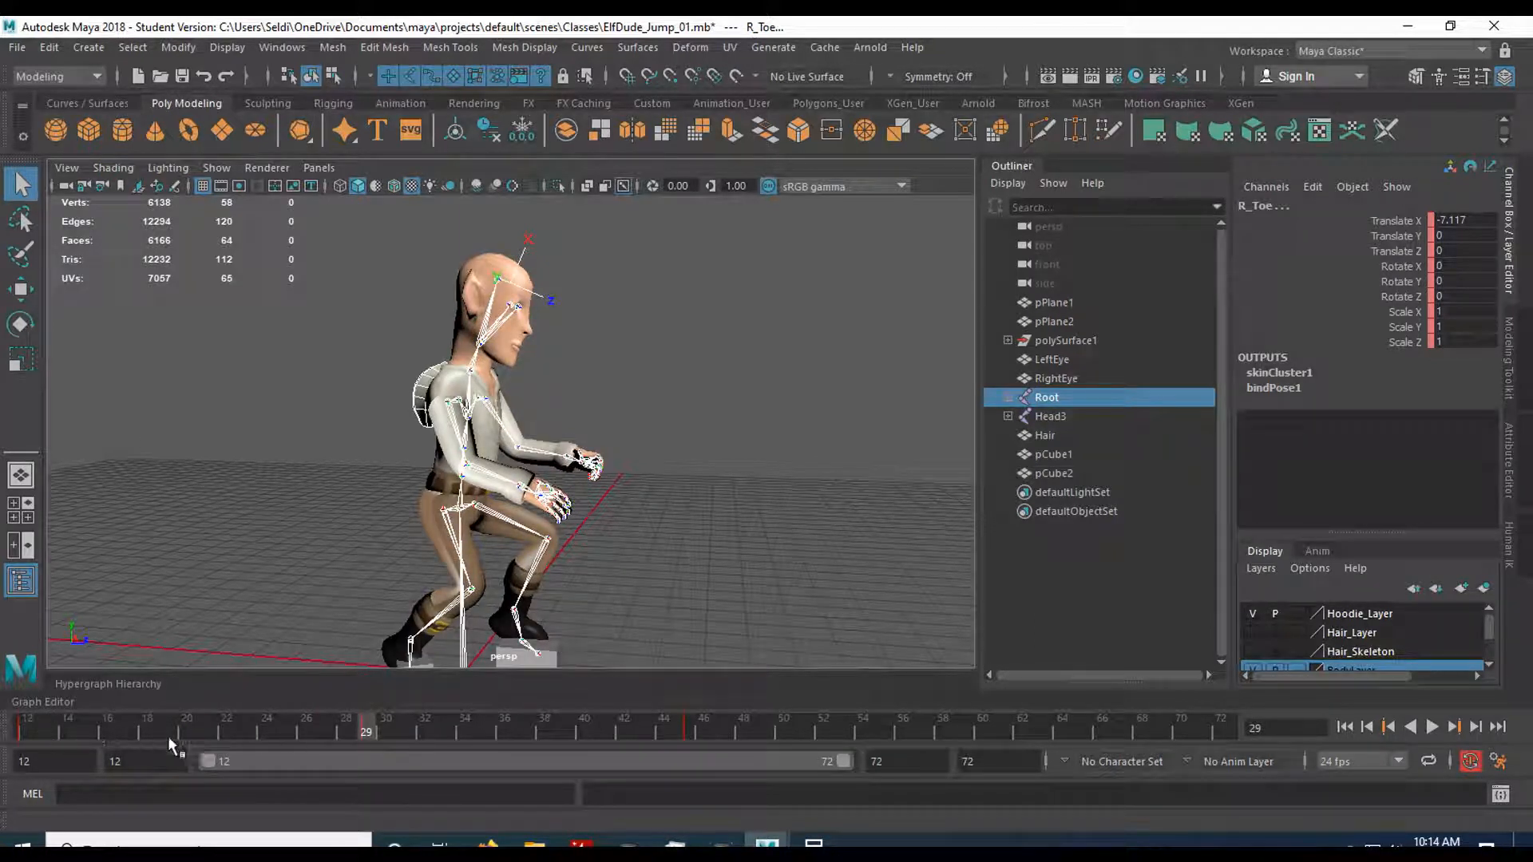
- Set the animation end time to frame 46
{"action": "left_click", "coordinate": [700, 726]}
{"action": "left_click", "coordinate": [693, 727]}
{"action": "left_click", "coordinate": [705, 728]}
{"action": "double_click", "coordinate": [990, 761]}
{"action": "type", "text": "46"}
{"action": "key", "text": "Return"}
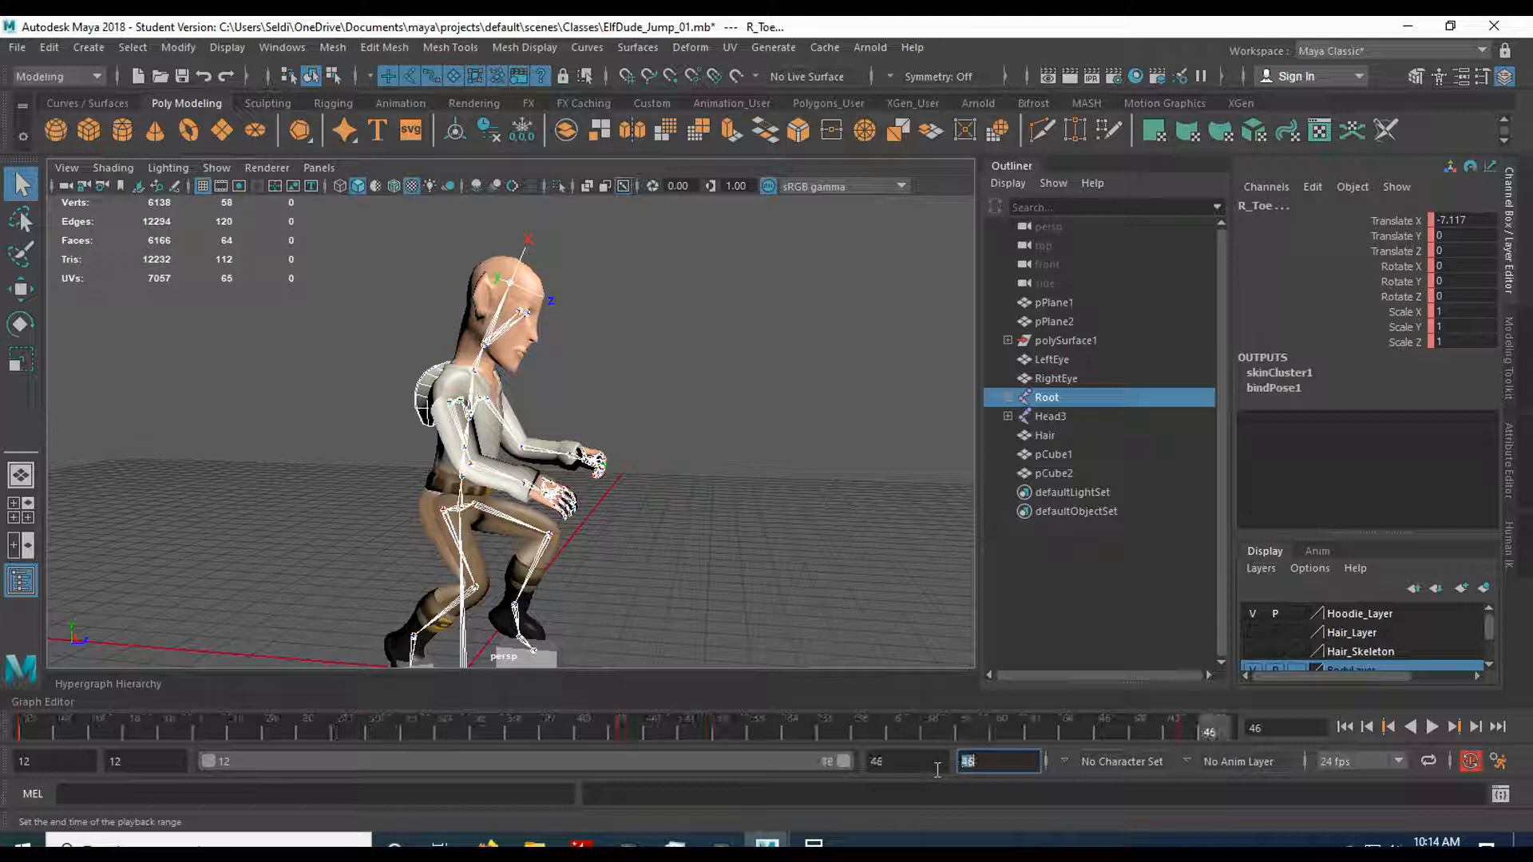
- Set the animation end time to frame 45 and go to that last frame
{"action": "left_click", "coordinate": [1197, 728]}
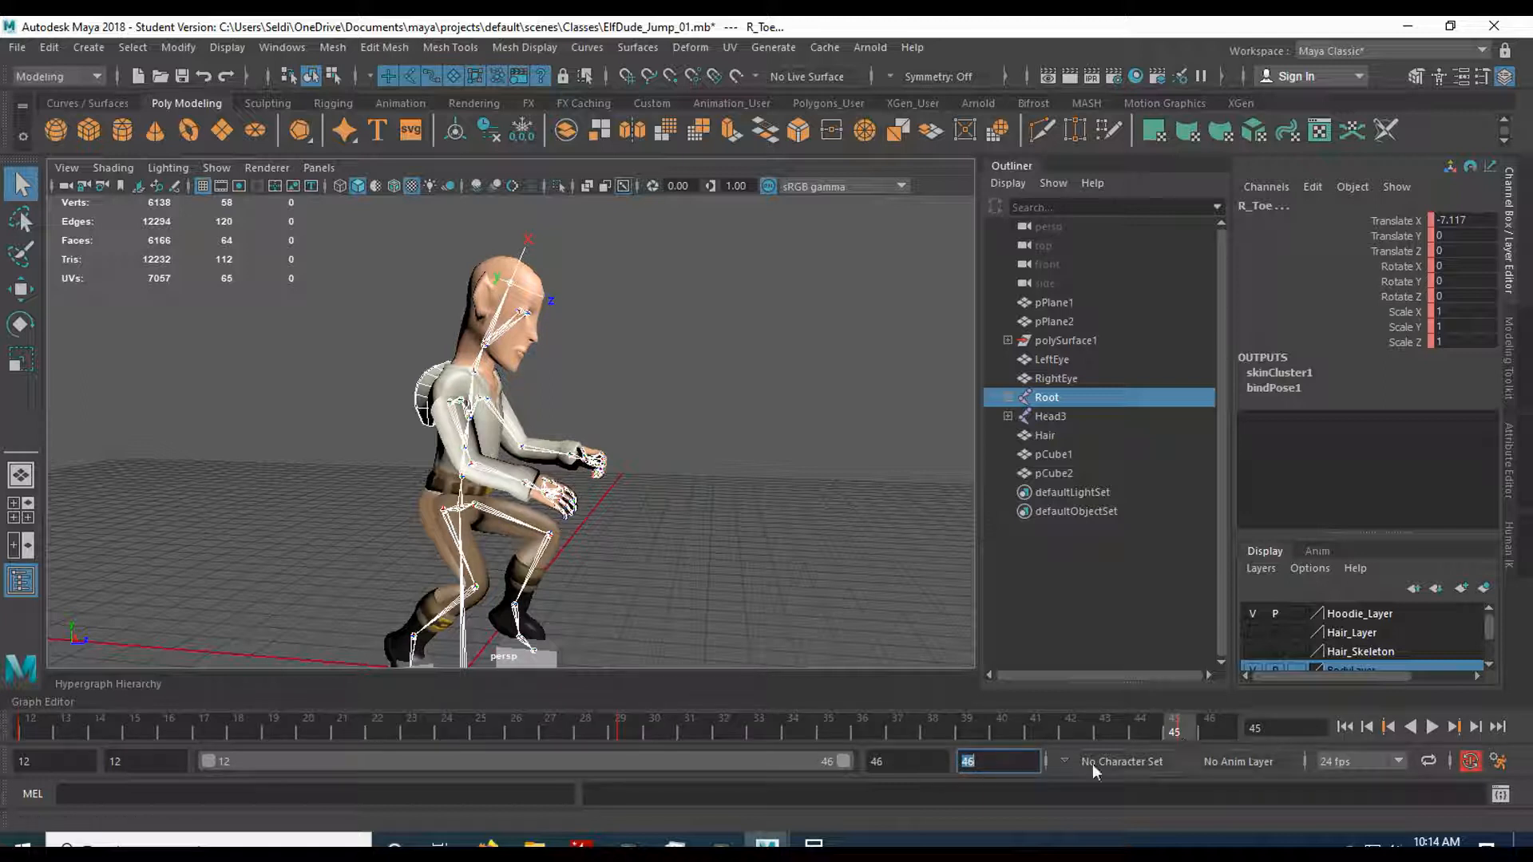
{"action": "type", "text": "45"}
{"action": "key", "text": "Return"}
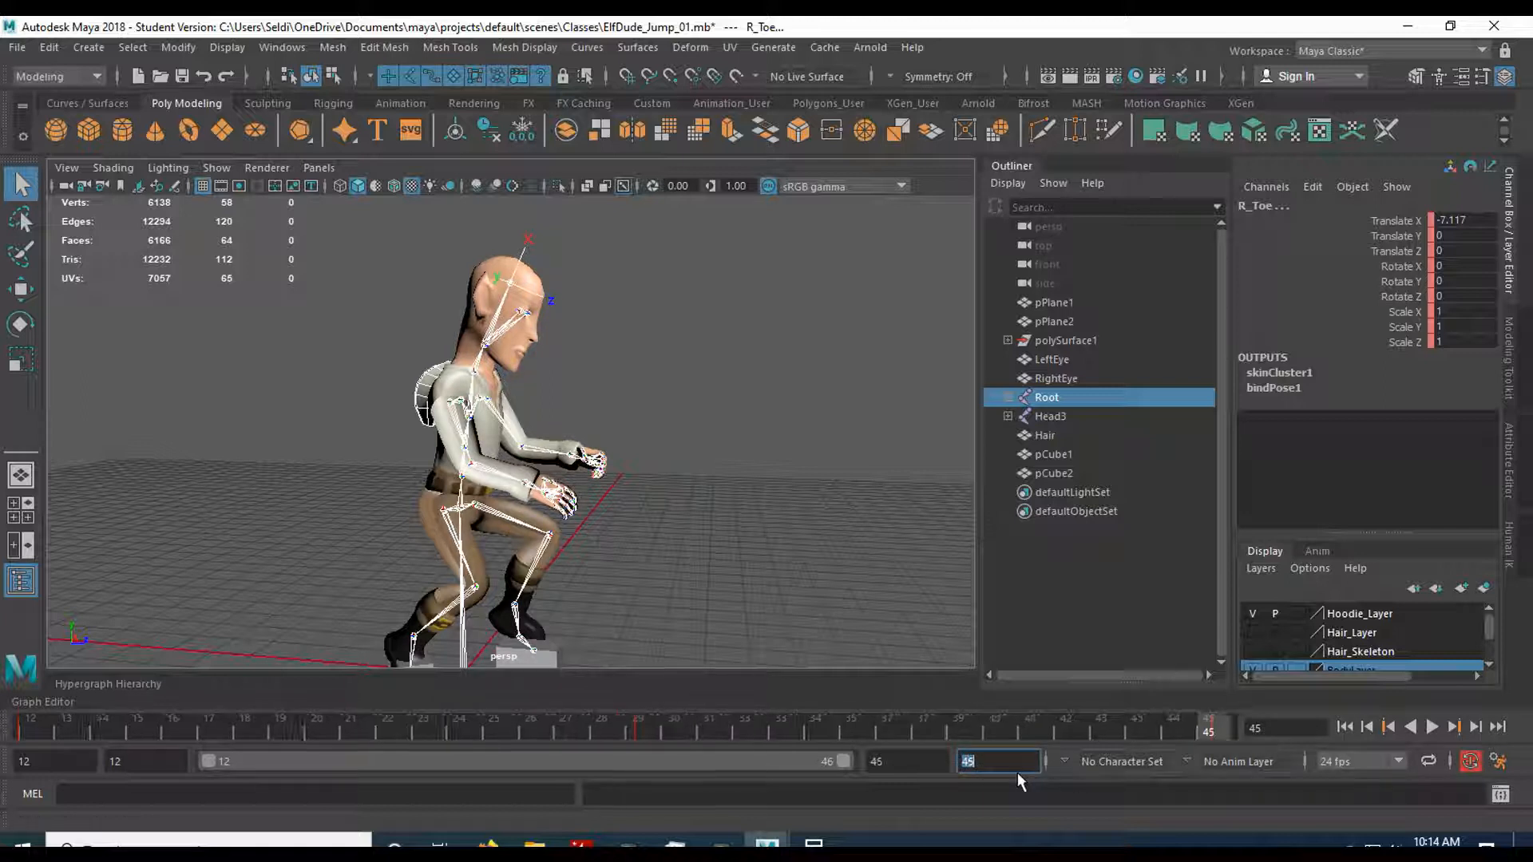
{"action": "left_click", "coordinate": [1176, 734]}
{"action": "left_click", "coordinate": [1217, 728]}
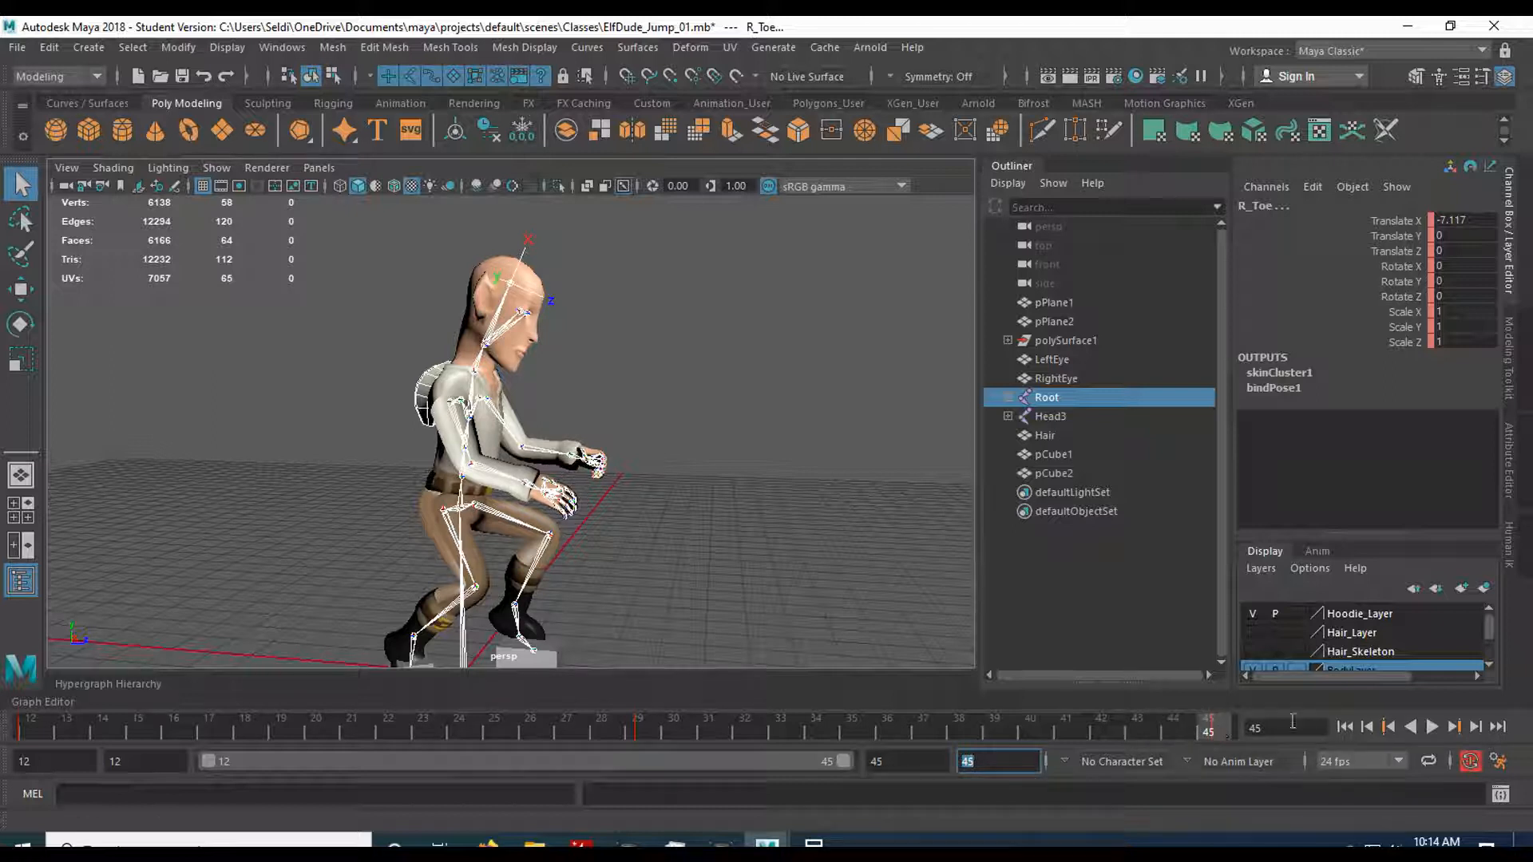
- Play the tightened idle loop over frames 12–45 to check its timing, and stop playback
{"action": "left_click", "coordinate": [1431, 727]}
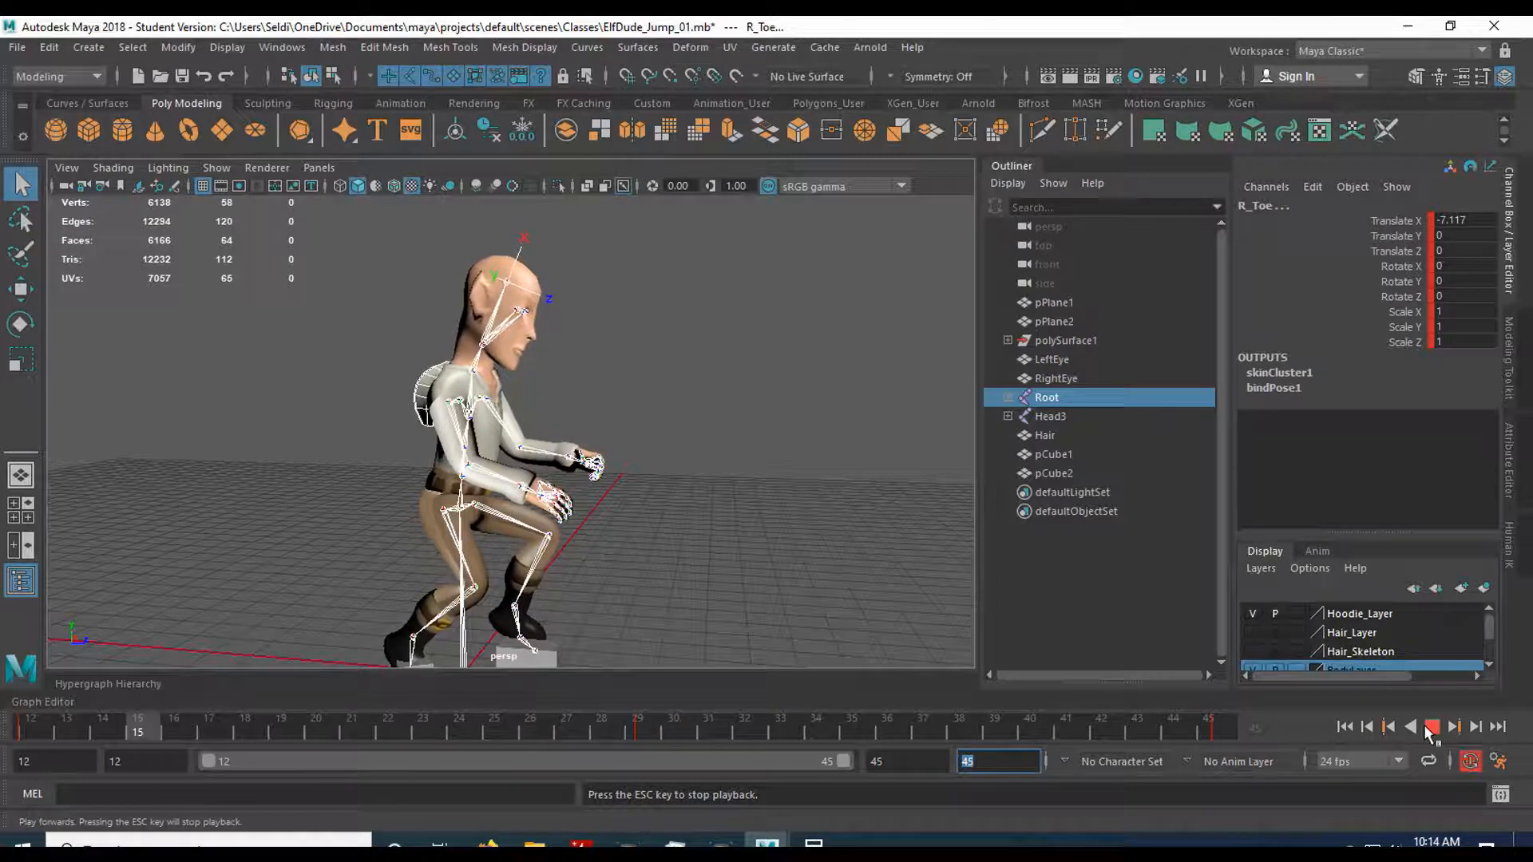
{"action": "right_click_drag", "start_coordinate": [924, 637], "coordinate": [789, 613], "text": "alt"}
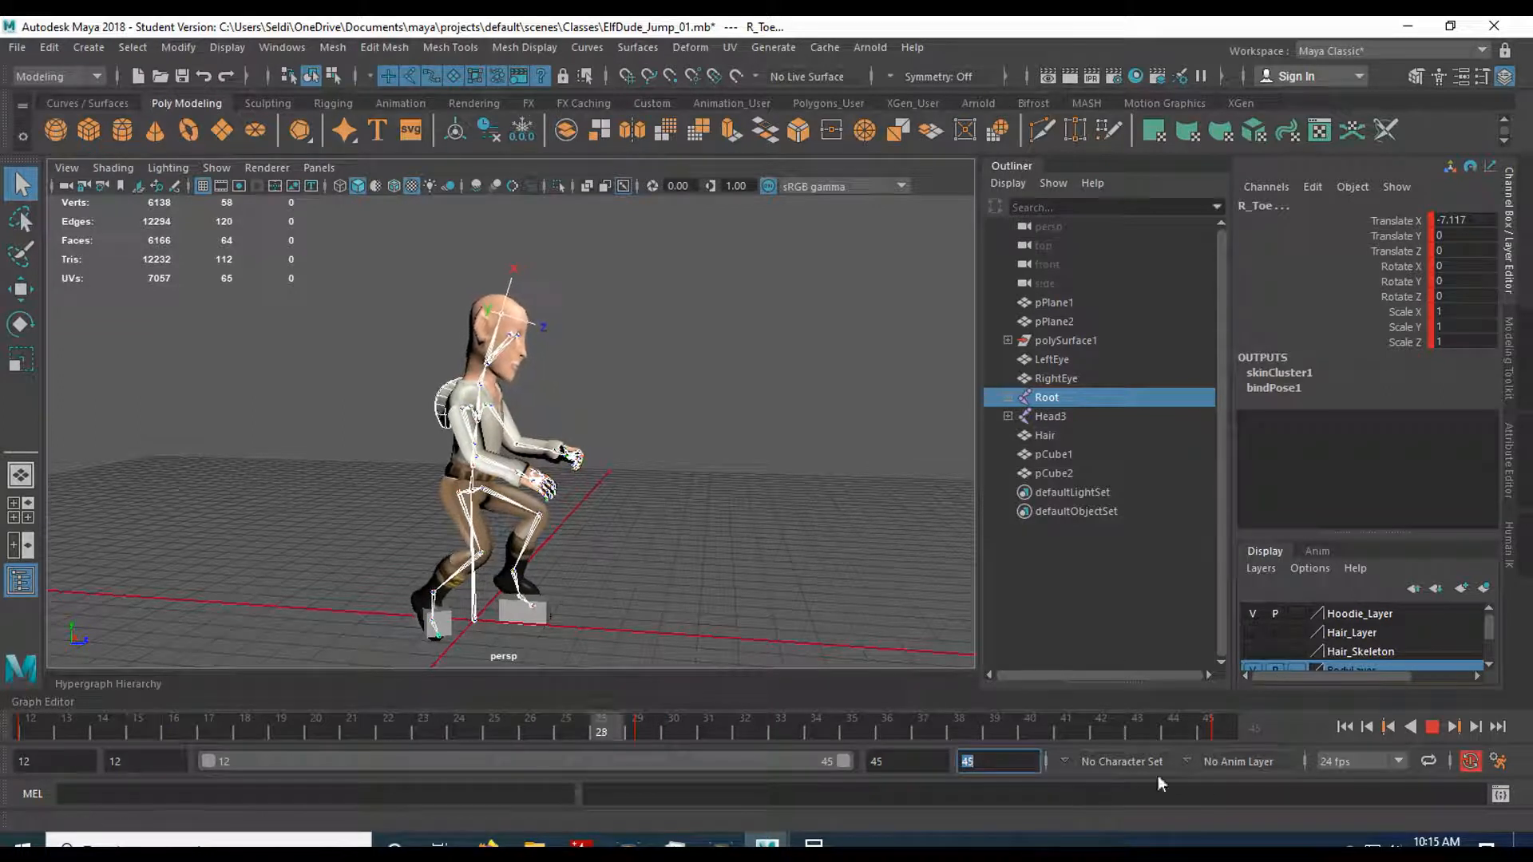
{"action": "key", "text": "Escape"}
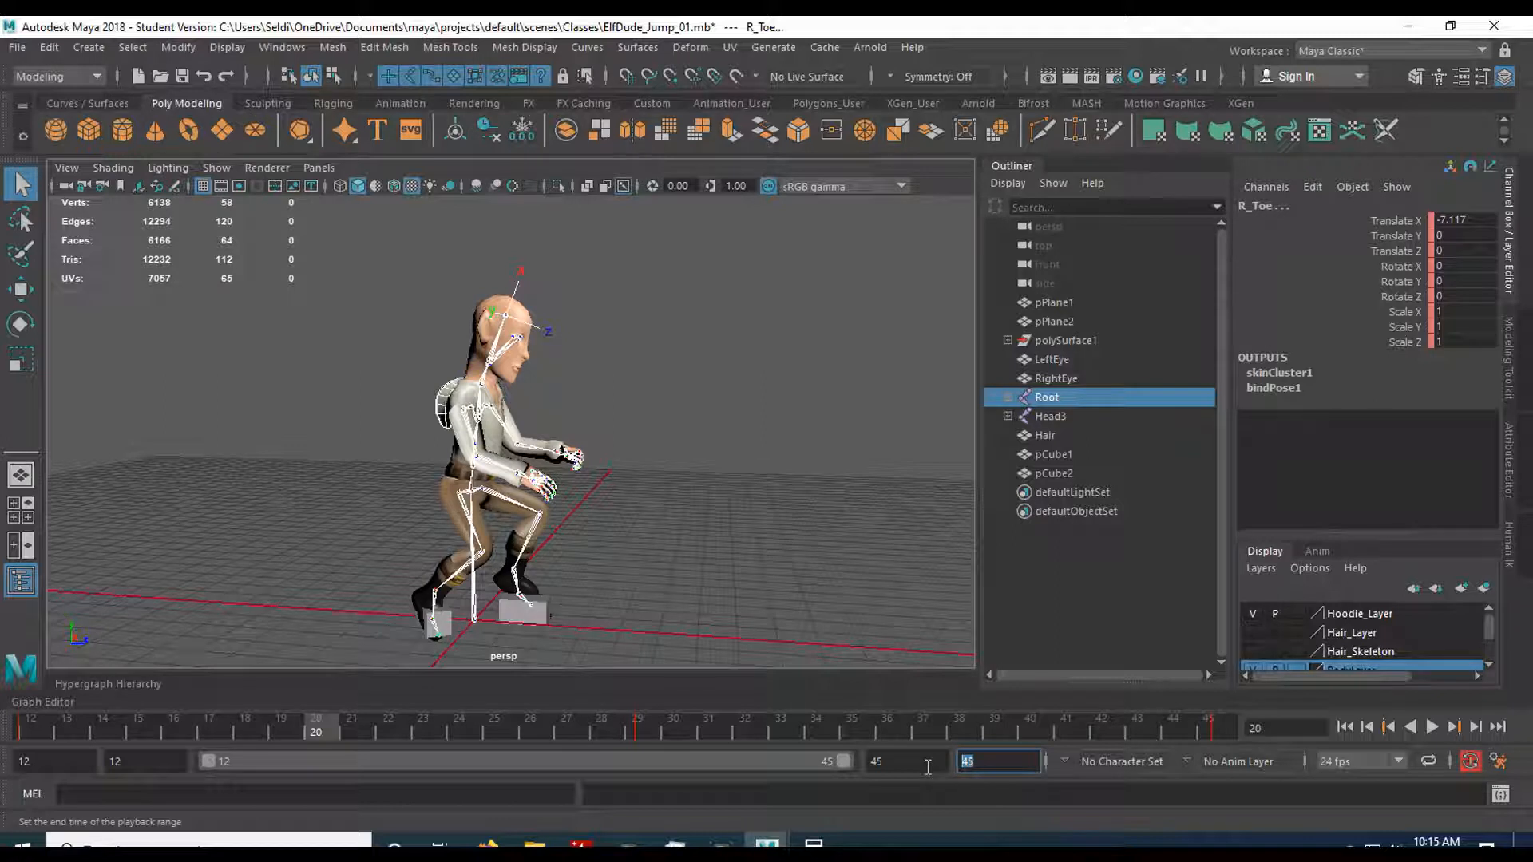
- Undo the key scaling and end-time changes back to the 12–72 frame range, and review the animation across it
{"action": "key", "text": "Return"}
{"action": "left_click_drag", "start_coordinate": [564, 764], "coordinate": [844, 761]}
{"action": "left_click", "coordinate": [836, 583]}
{"action": "key", "text": "ctrl+z"}
{"action": "key", "text": "ctrl+z"}
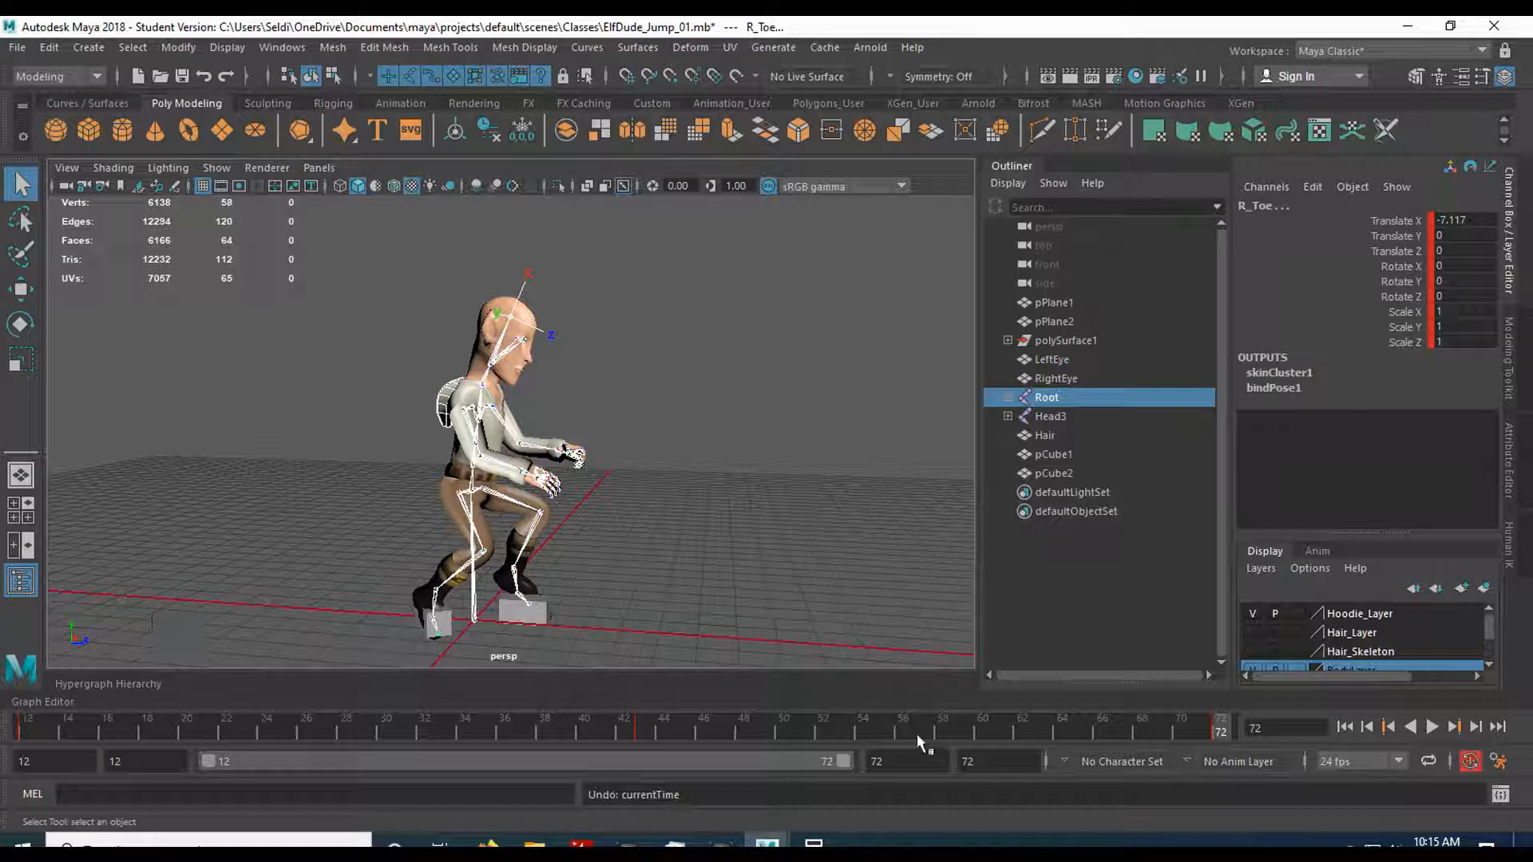
{"action": "left_click_drag", "start_coordinate": [56, 731], "coordinate": [1230, 747]}
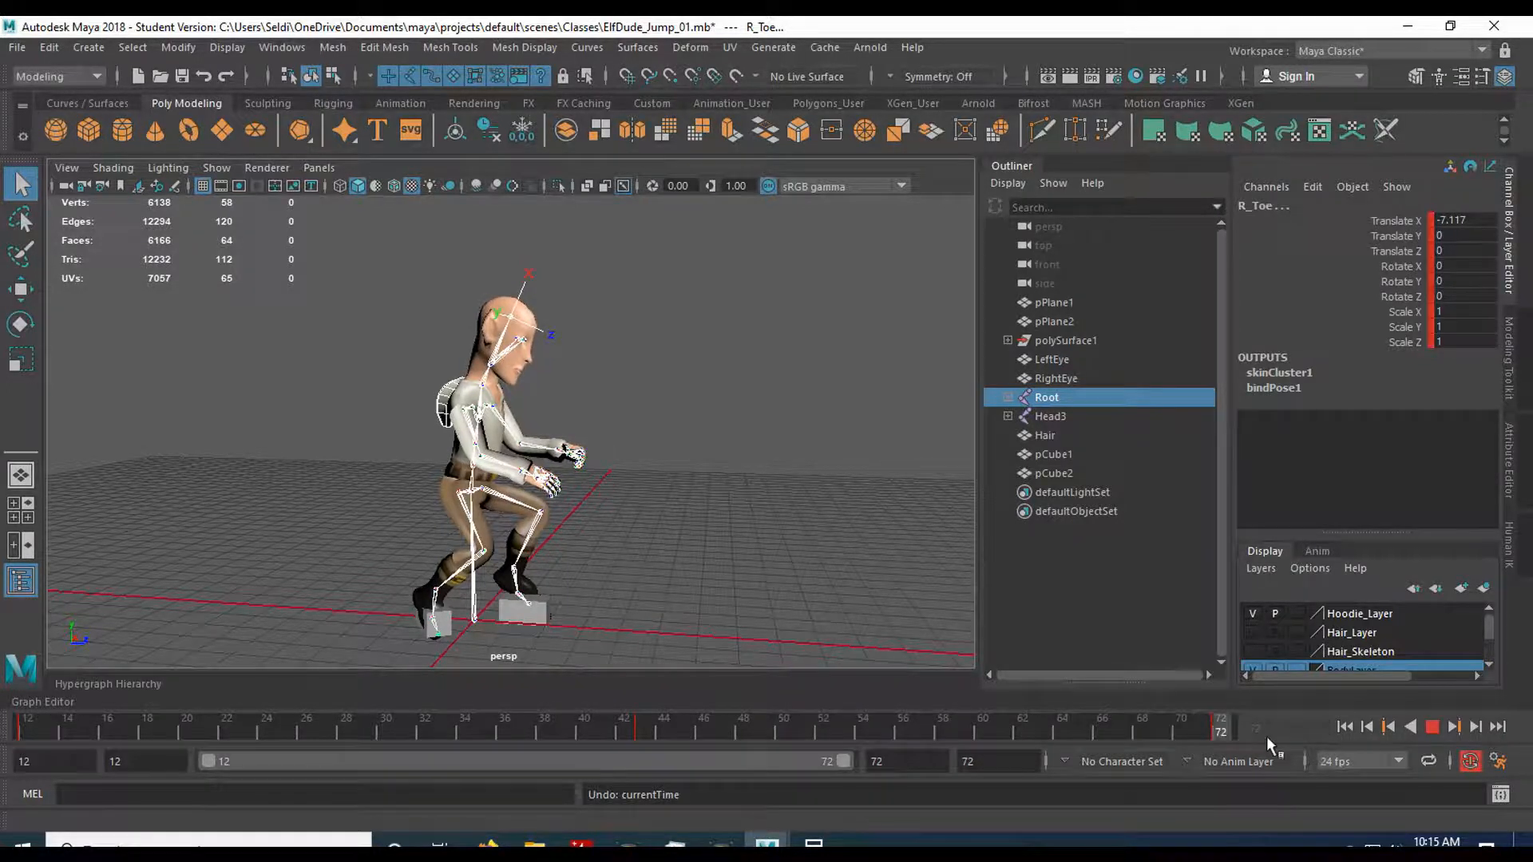
- Save the scene as a new version named ElfDude_Jump_02.mb, accepting the student version notice
{"action": "left_click", "coordinate": [17, 47]}
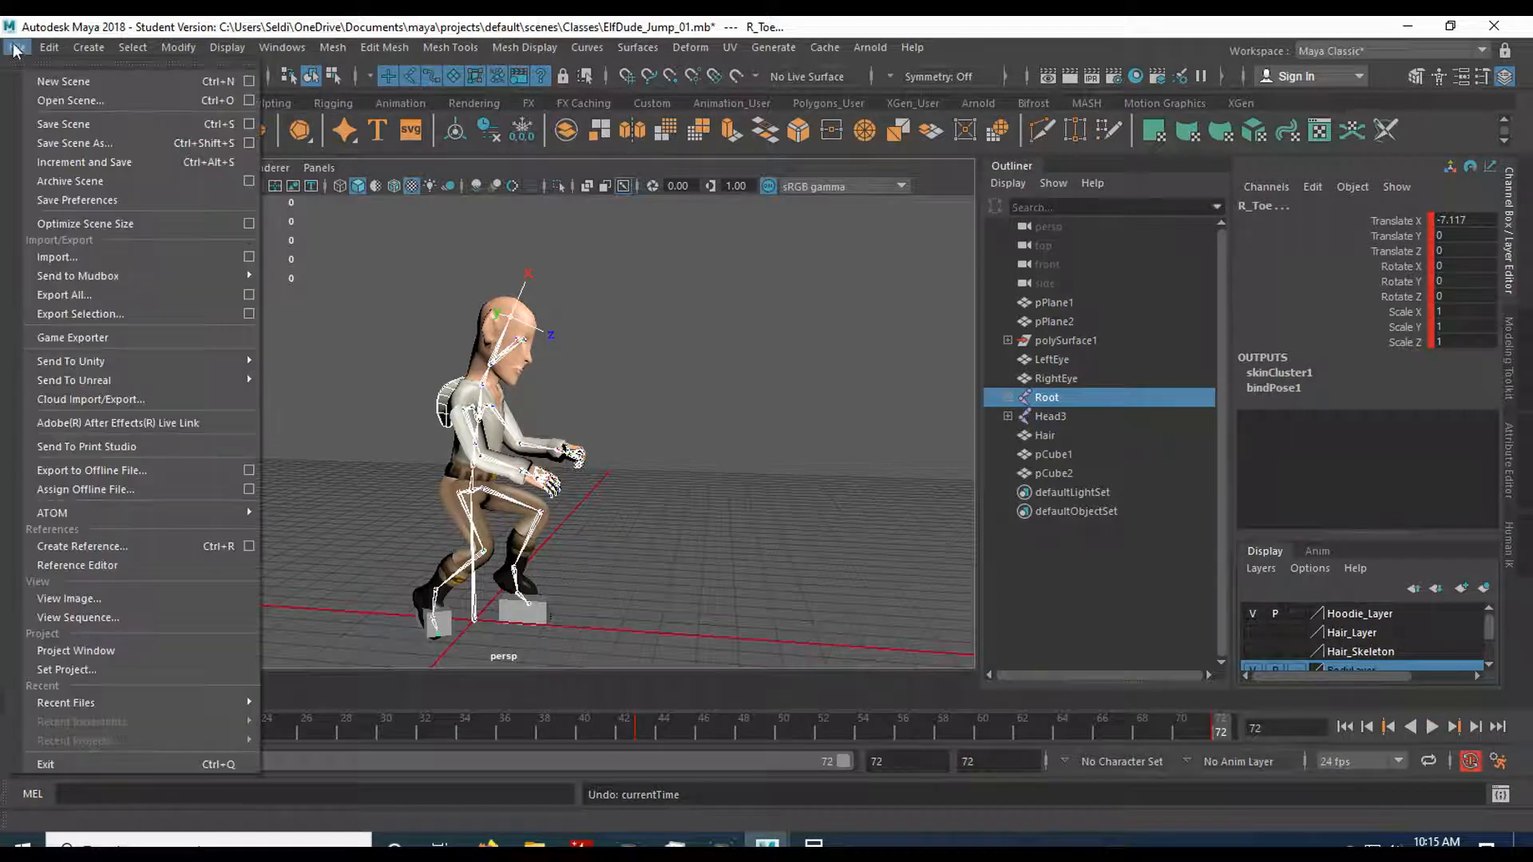
{"action": "left_click", "coordinate": [48, 137]}
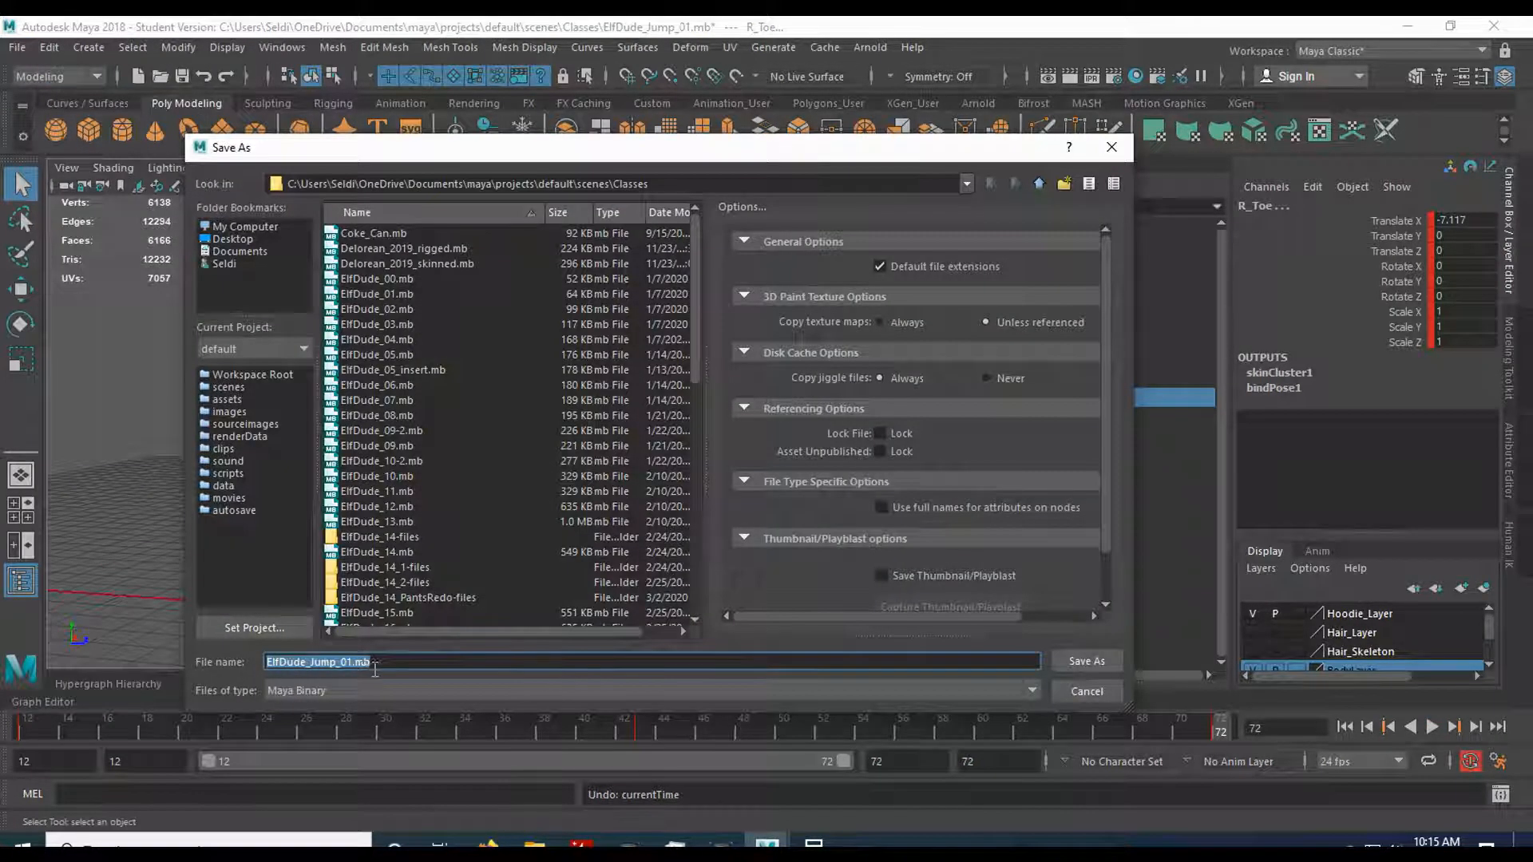
{"action": "left_click", "coordinate": [356, 662]}
{"action": "key", "text": "BackSpace"}
{"action": "type", "text": "2"}
{"action": "key", "text": "Return"}
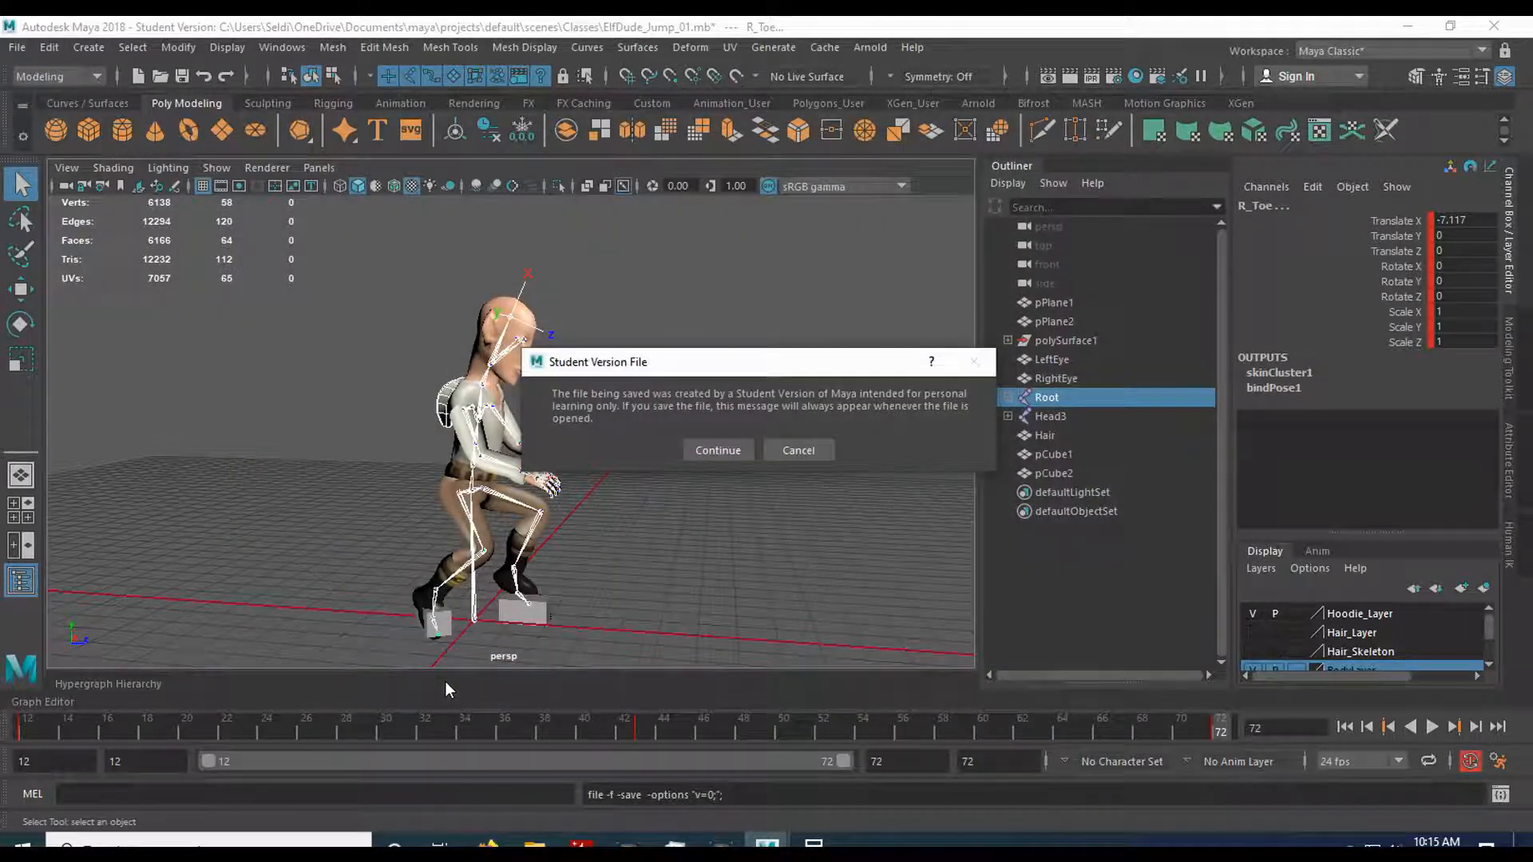
{"action": "left_click", "coordinate": [703, 451]}
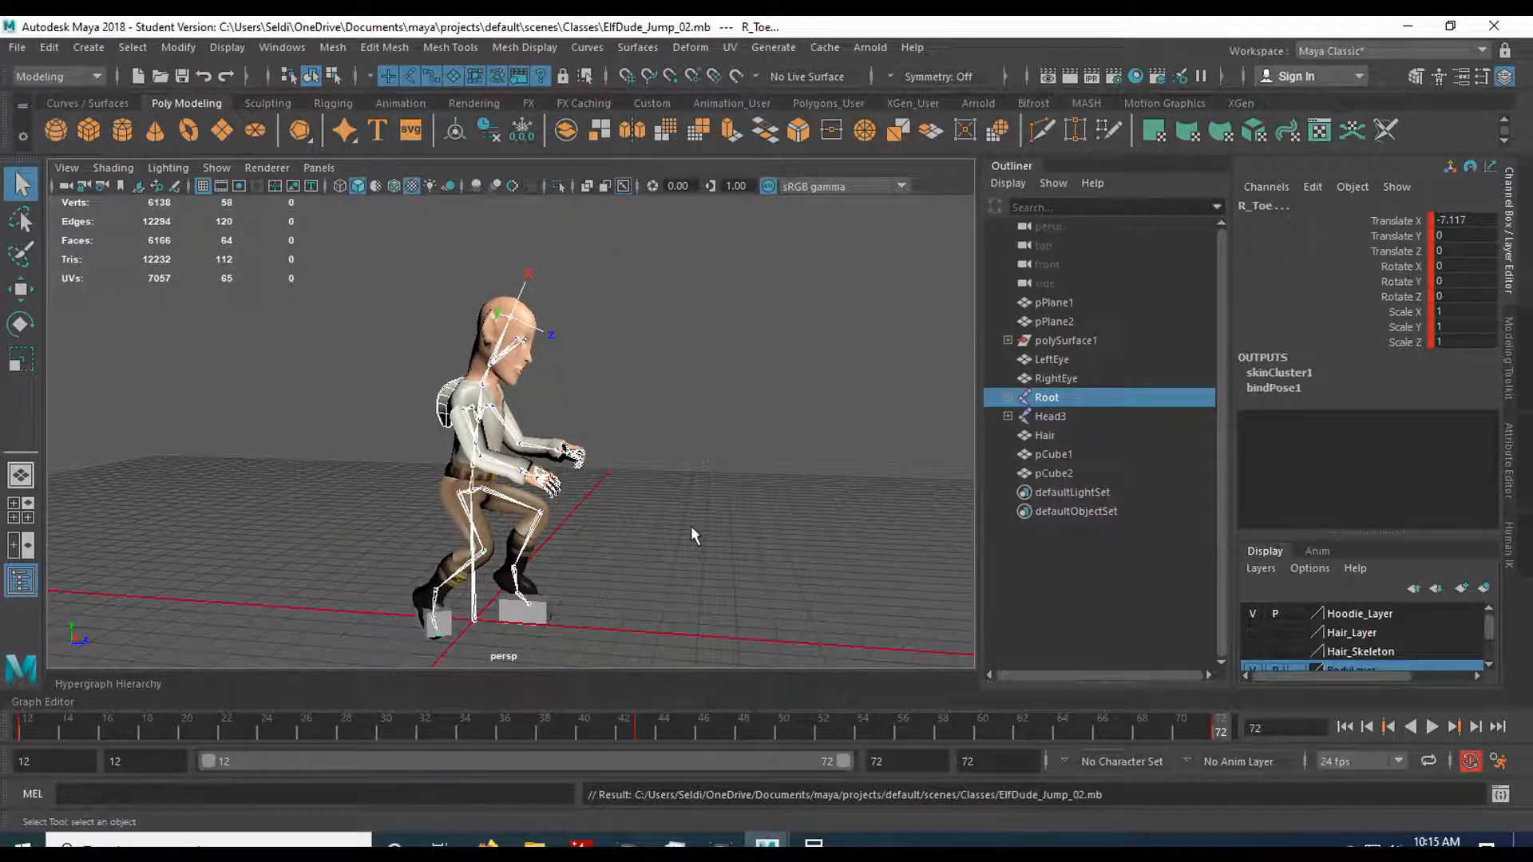